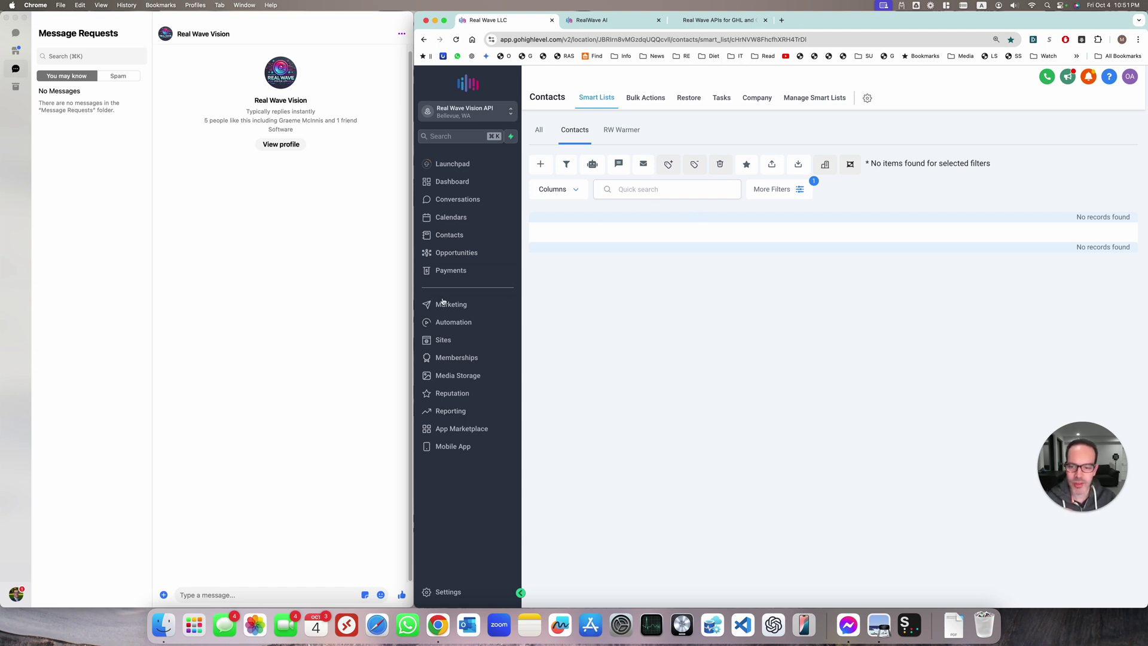
Check which marketplace apps are installed in the account.
{"action": "left_click", "coordinate": [453, 322]}
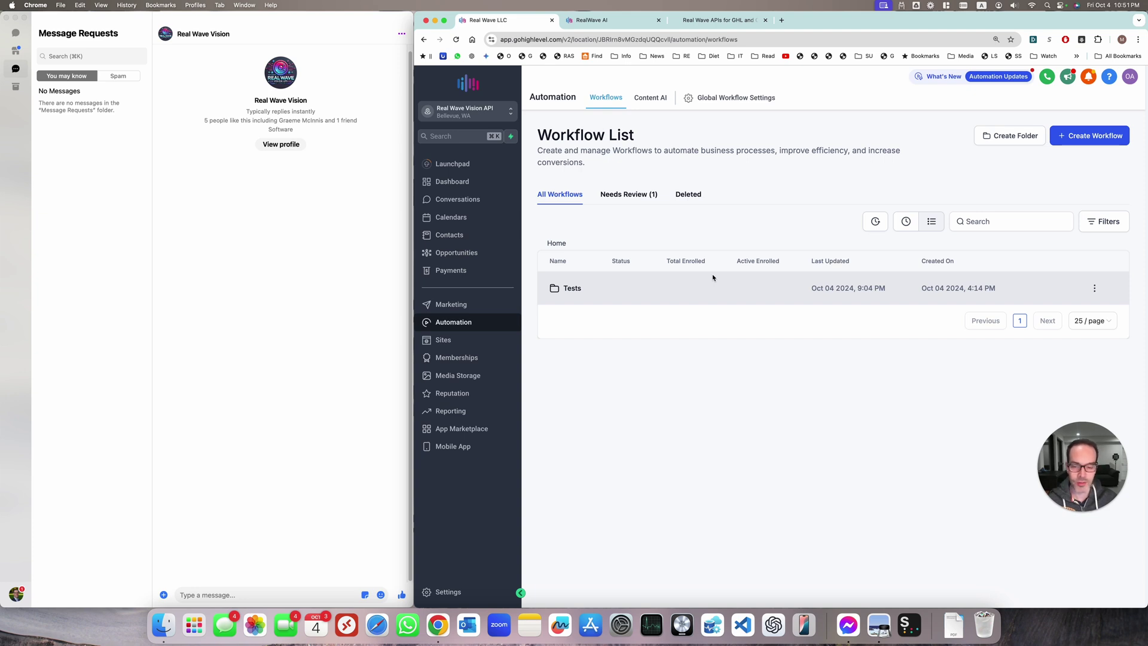
{"action": "left_click", "coordinate": [478, 430]}
{"action": "left_click", "coordinate": [618, 160]}
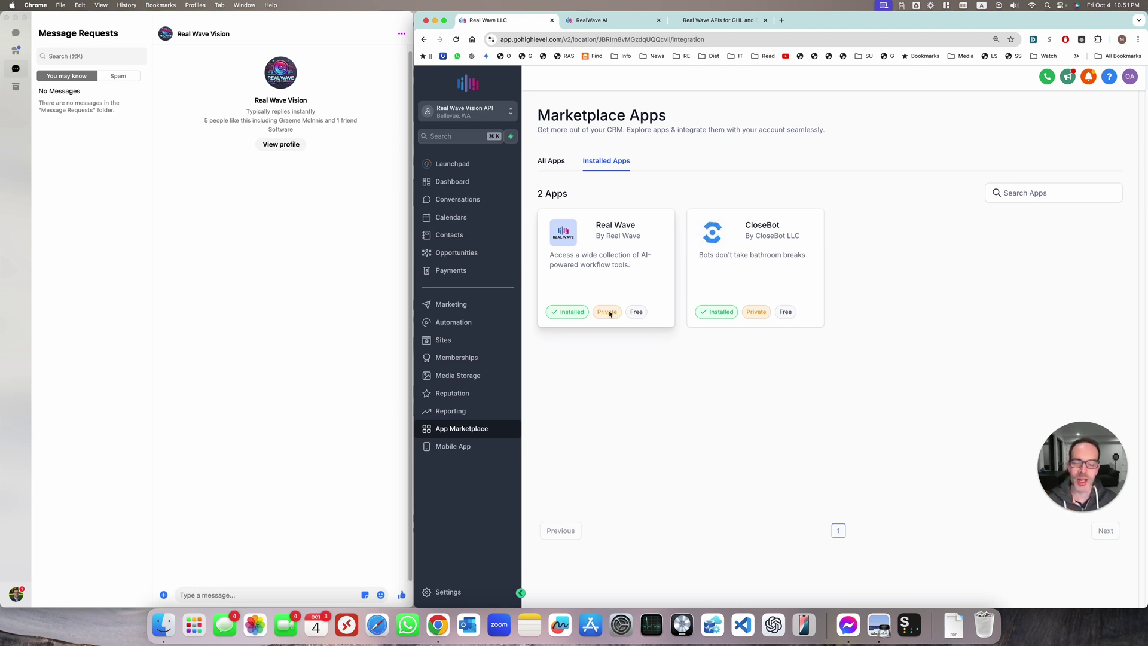
Create a new automation workflow from scratch and dismiss the notice about multiple opportunities.
{"action": "left_click", "coordinate": [491, 321]}
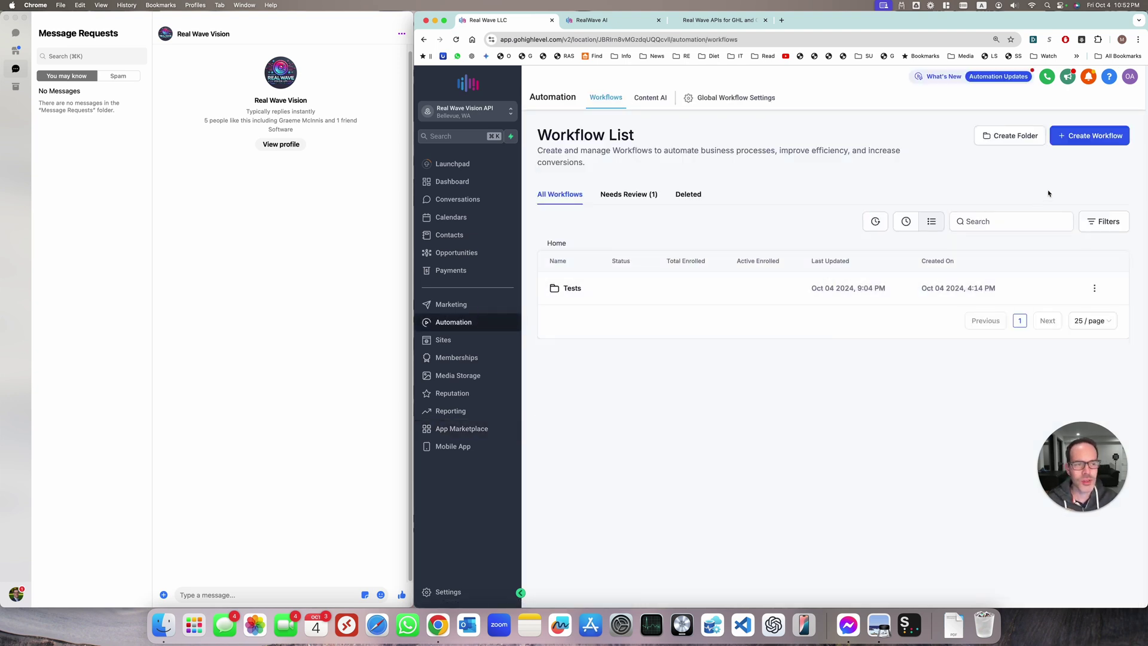
{"action": "left_click", "coordinate": [1086, 136]}
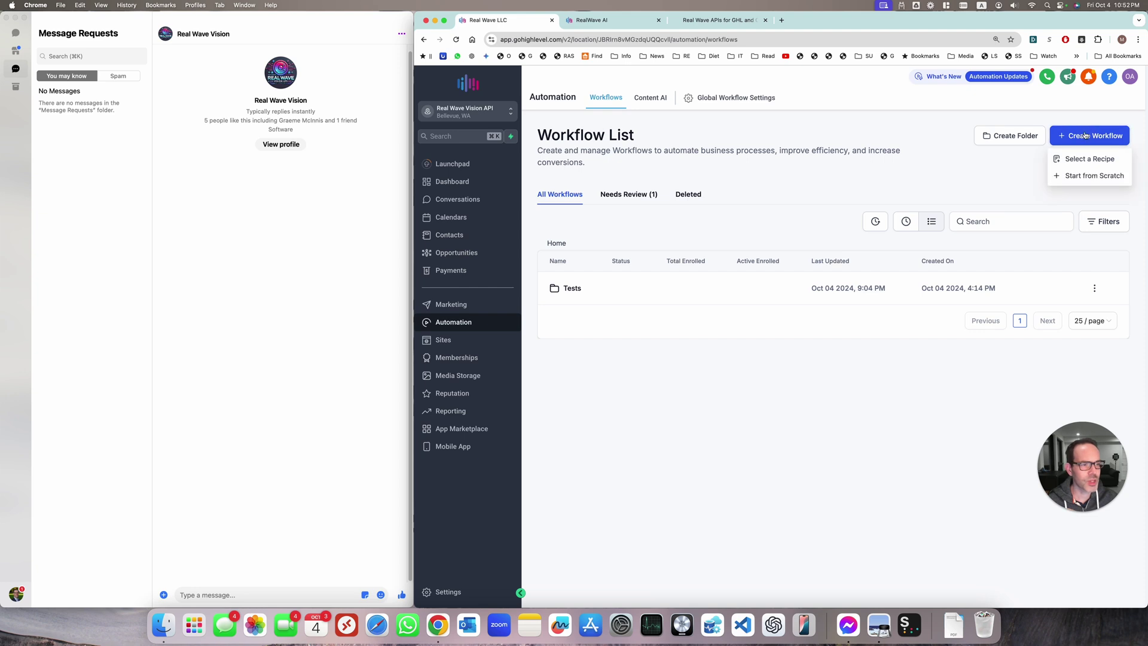
{"action": "left_click", "coordinate": [1104, 173]}
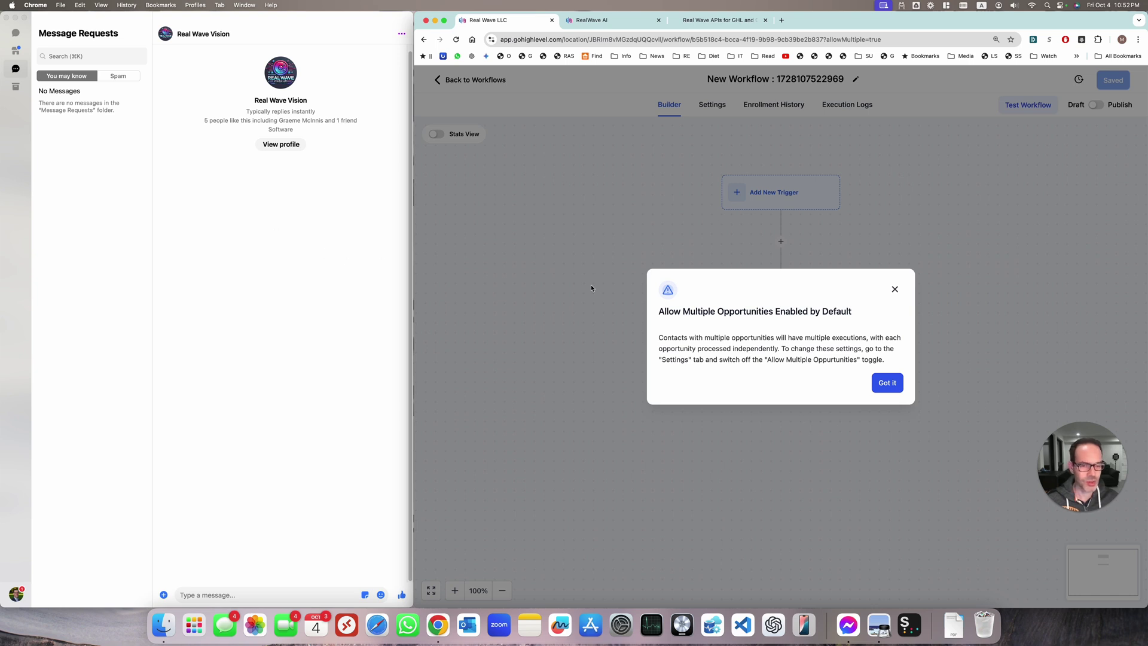
{"action": "left_click", "coordinate": [887, 383]}
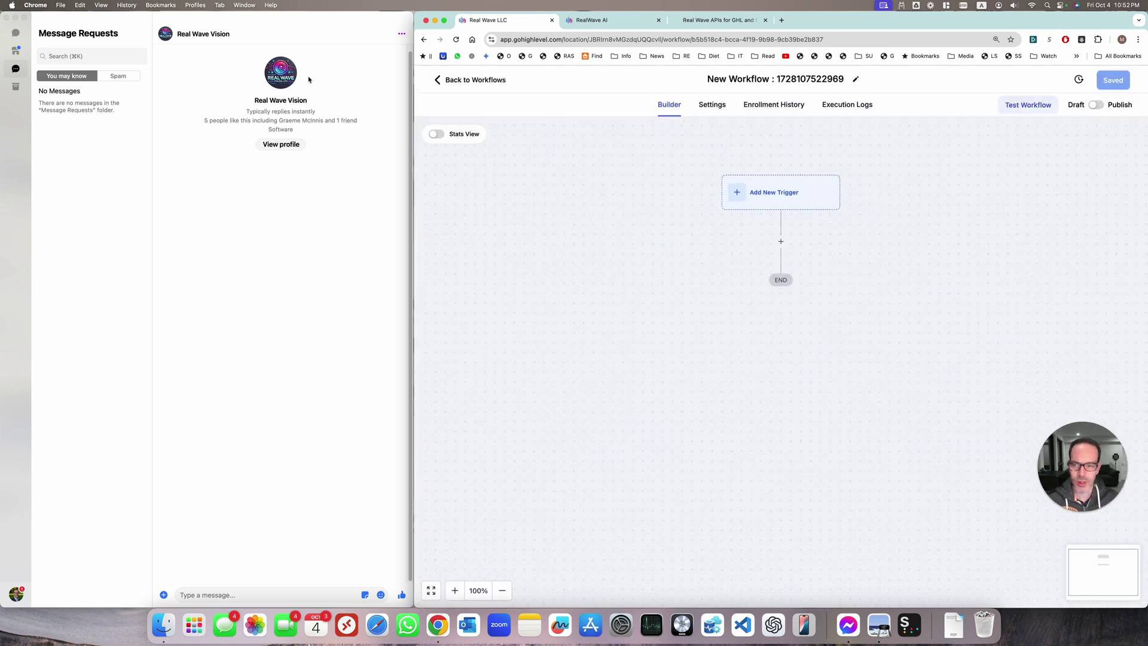
Add a Customer Replied trigger without filters to the workflow and save it.
{"action": "left_click", "coordinate": [820, 187]}
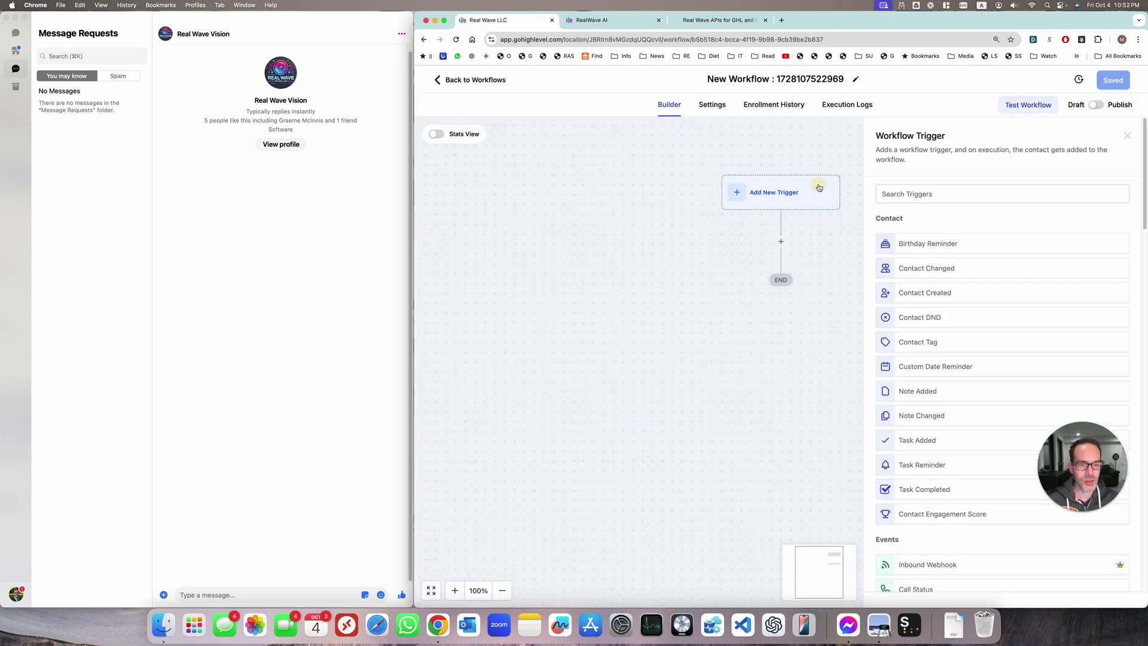
{"action": "left_click", "coordinate": [946, 189]}
{"action": "type", "text": "repli"}
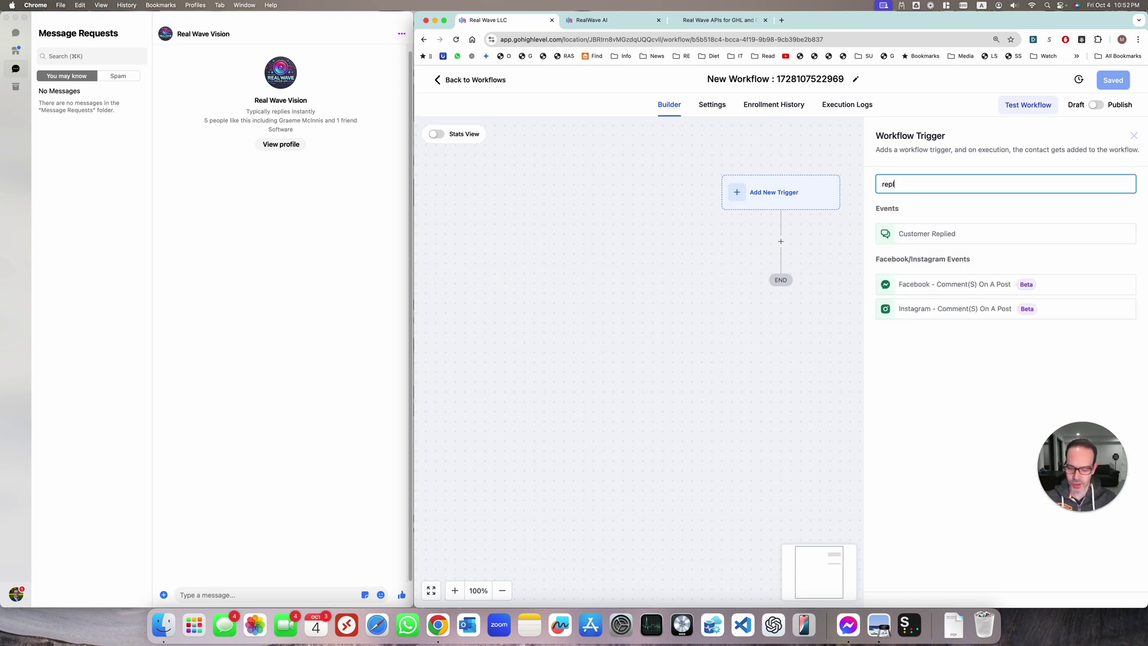
{"action": "left_click", "coordinate": [950, 232]}
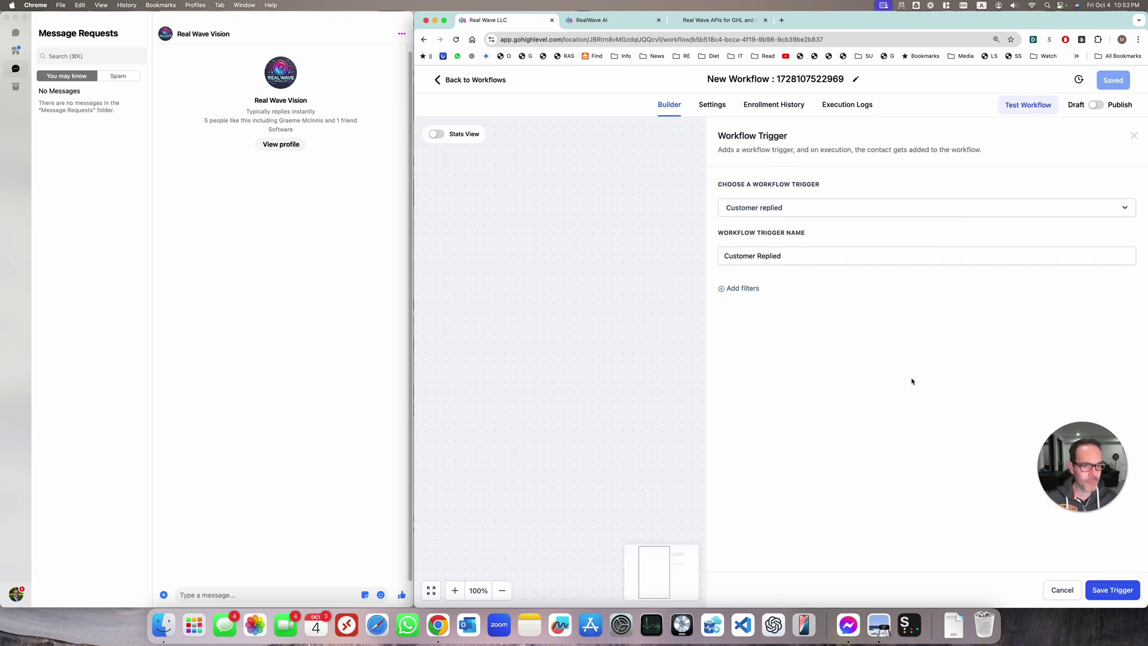
{"action": "left_click", "coordinate": [1121, 596]}
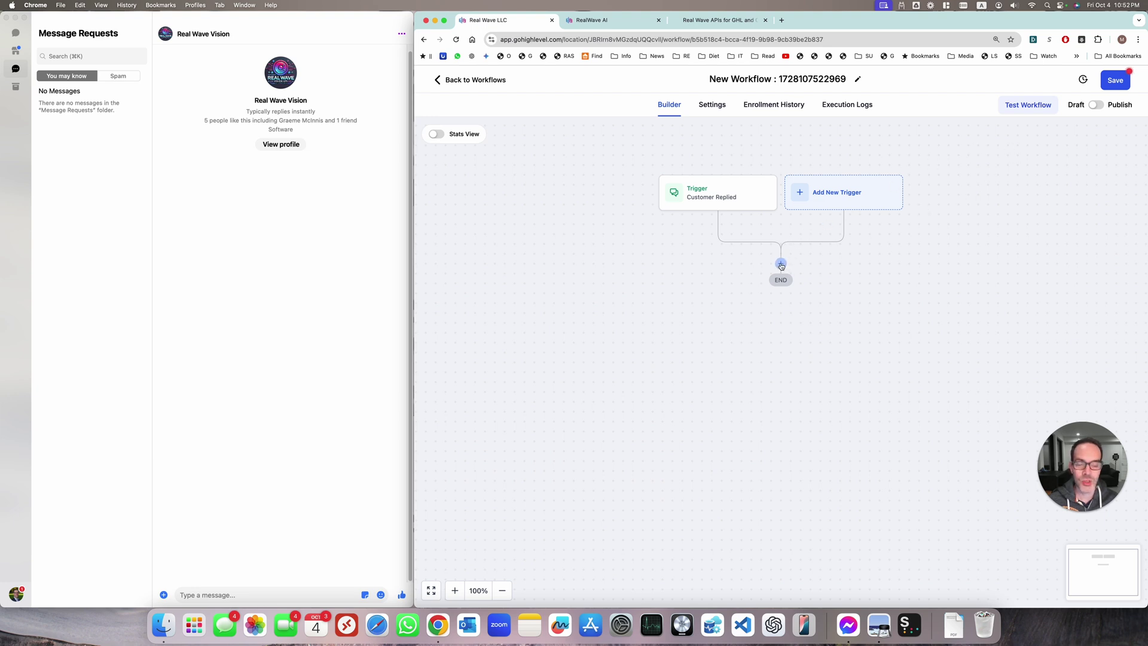
Add a Vision action below the trigger and choose Car Shop :: Damage Assessor as its agent.
{"action": "left_click", "coordinate": [781, 263]}
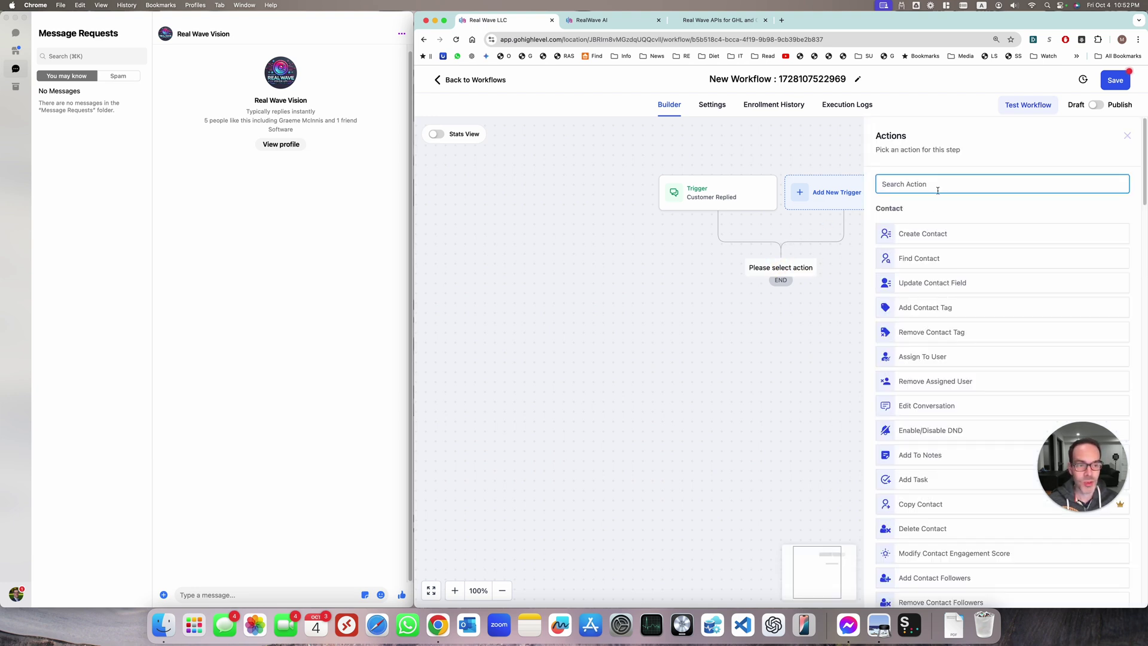
{"action": "type", "text": "vision"}
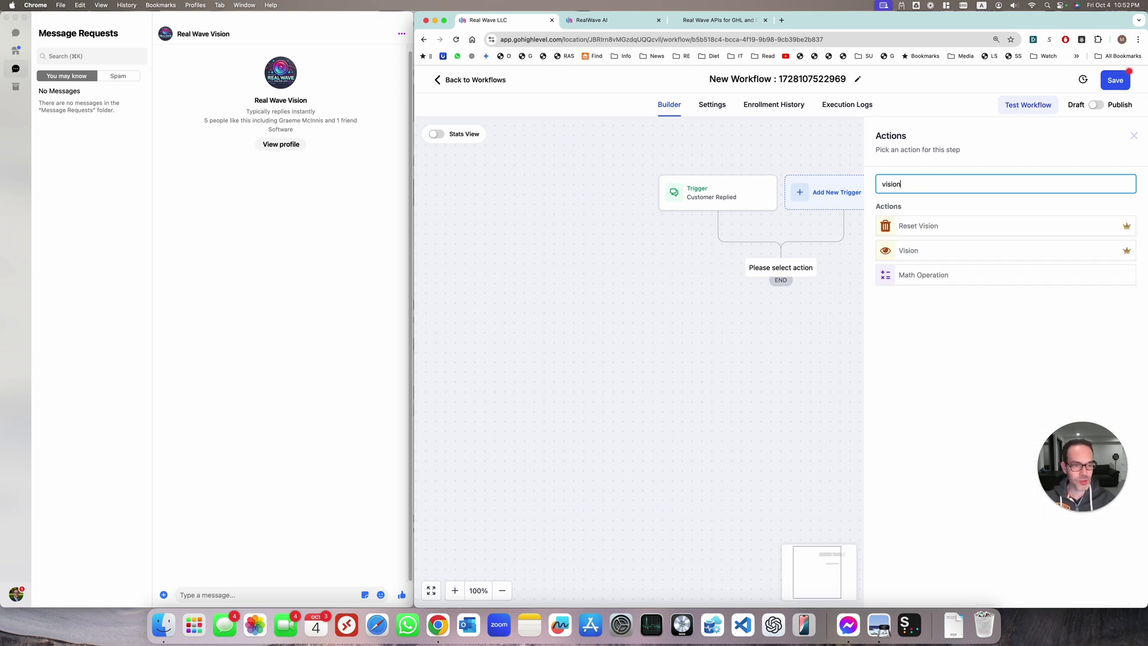
{"action": "left_click", "coordinate": [910, 252]}
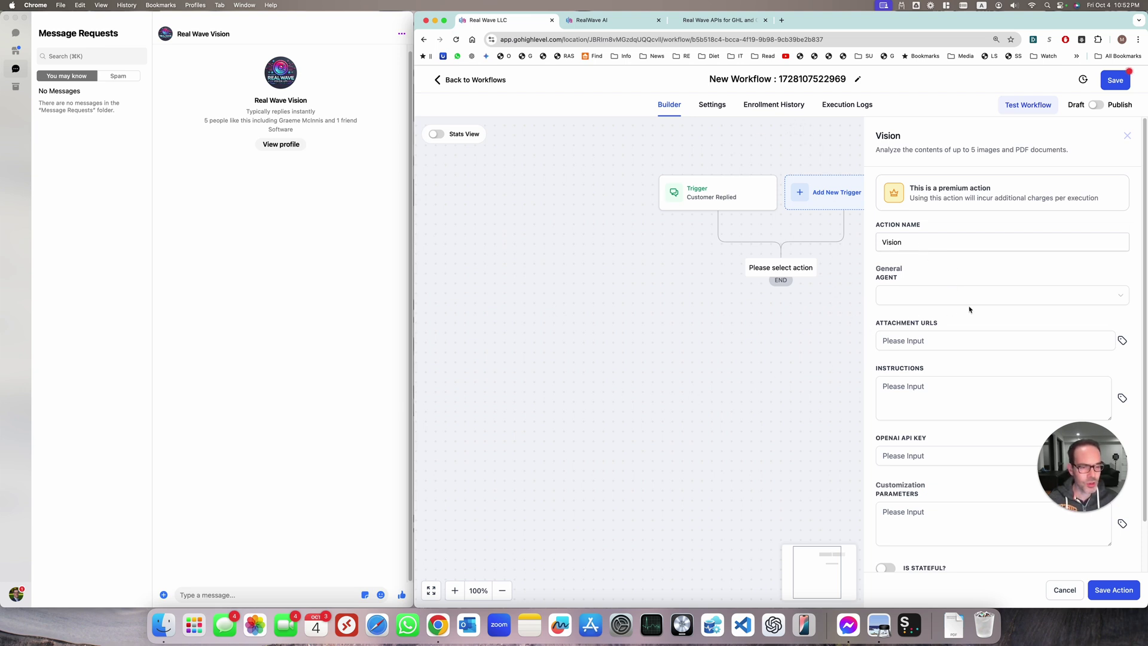
{"action": "left_click", "coordinate": [1101, 303]}
{"action": "scroll", "coordinate": [987, 353], "scroll_direction": "down", "scroll_amount": 2}
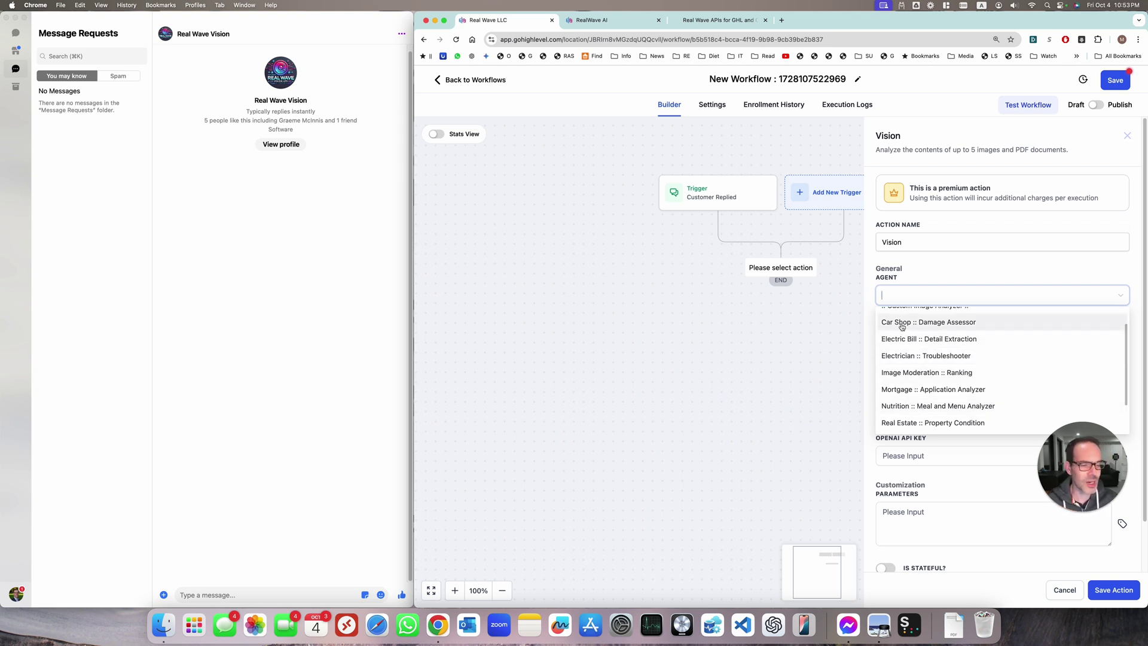
{"action": "scroll", "coordinate": [912, 329], "scroll_direction": "up", "scroll_amount": 1}
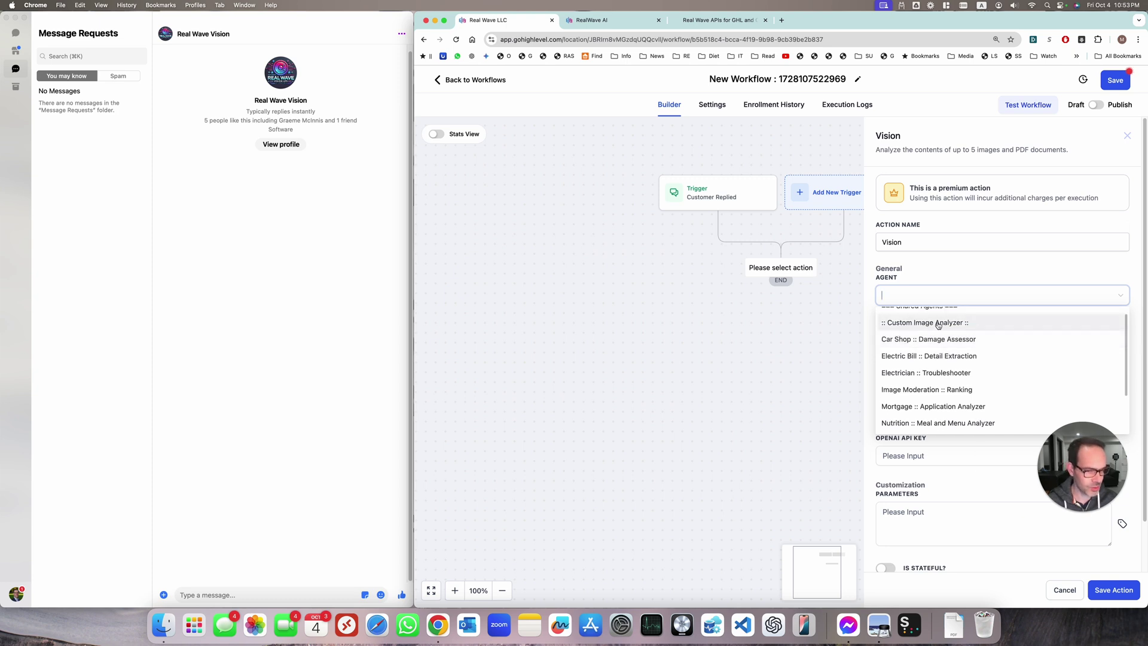
{"action": "left_click", "coordinate": [906, 342]}
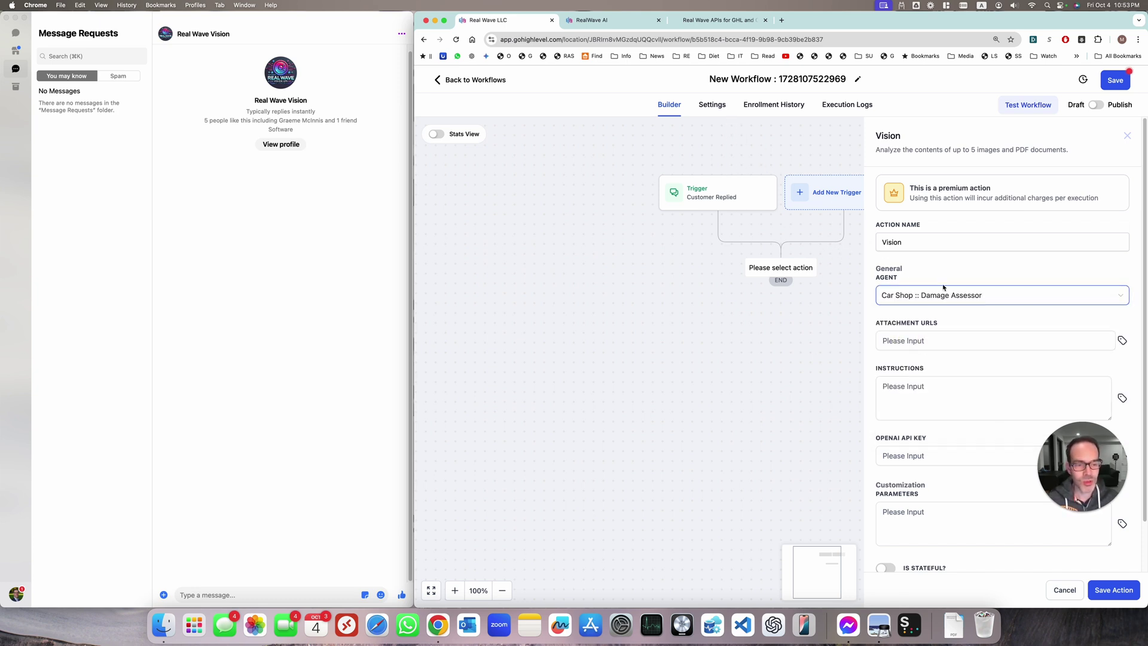
Set the attachment URLs to the Real Wave Vision Input custom value from Real Wave API and save the Vision action.
{"action": "left_click", "coordinate": [912, 341]}
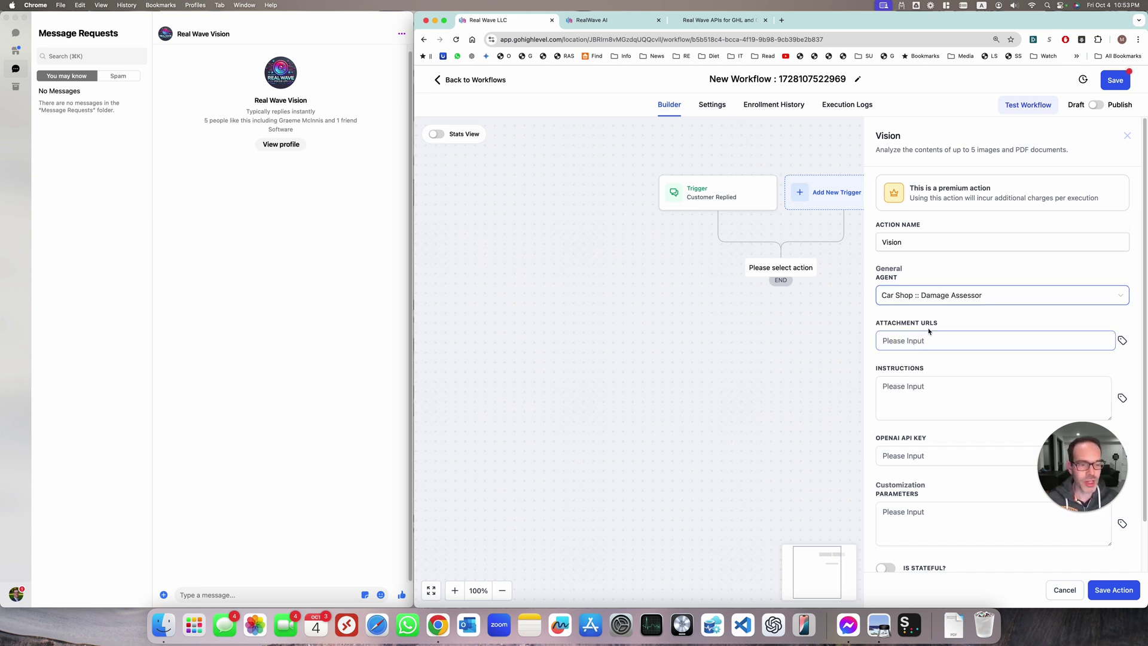
{"action": "left_click", "coordinate": [1123, 340]}
{"action": "left_click", "coordinate": [1038, 317]}
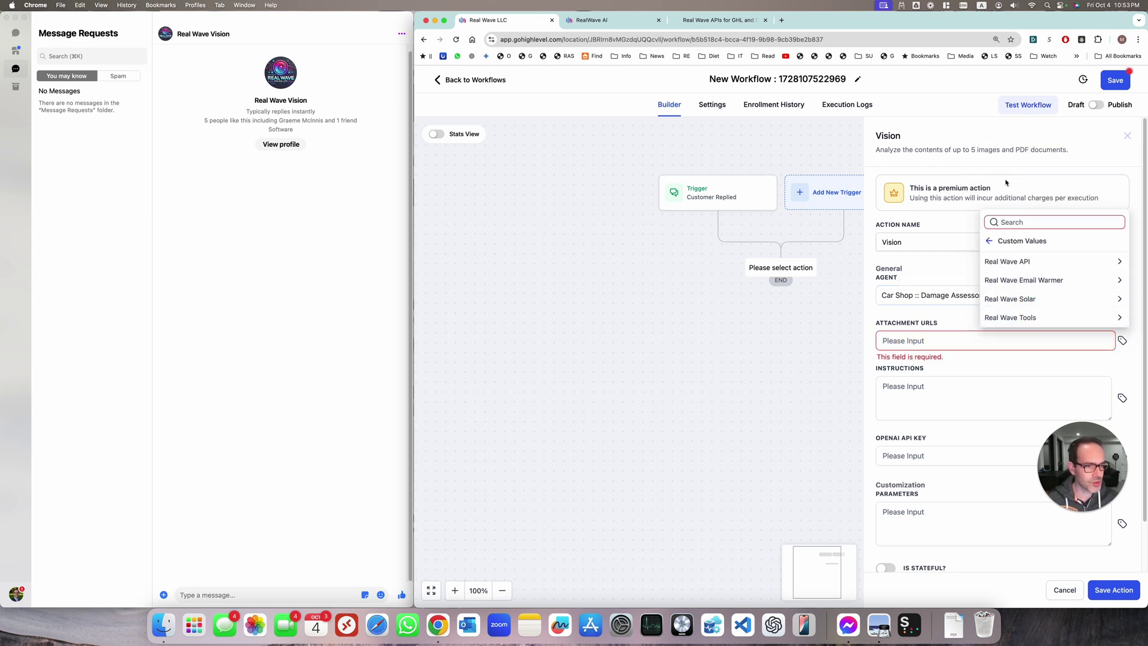
{"action": "left_click", "coordinate": [1007, 262]}
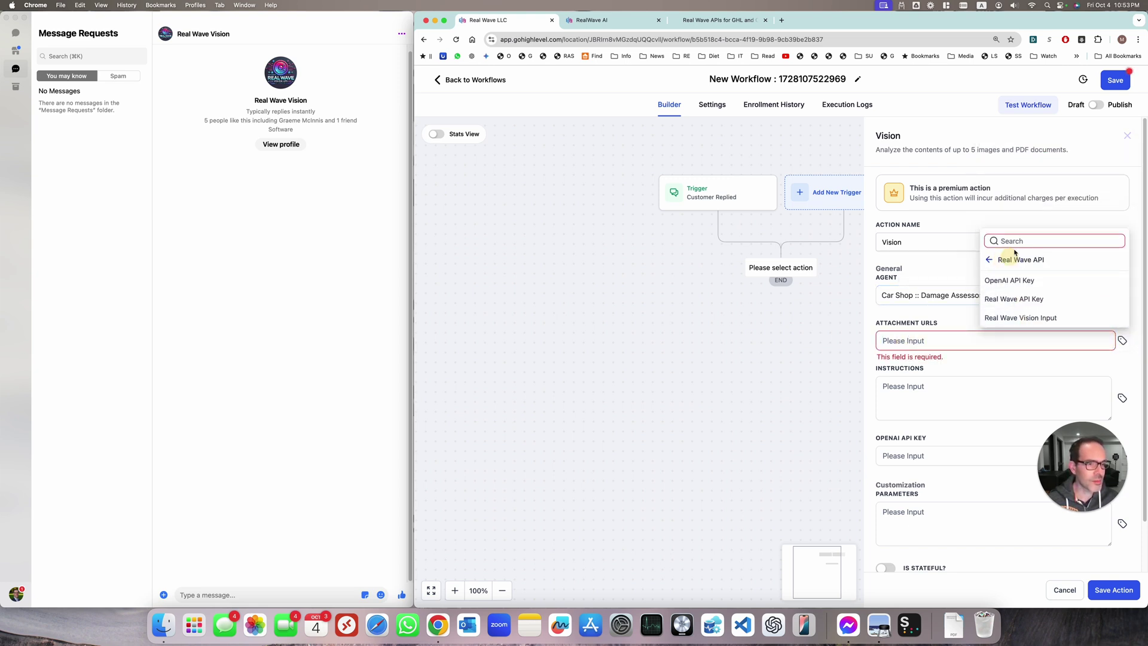
{"action": "left_click", "coordinate": [1014, 319]}
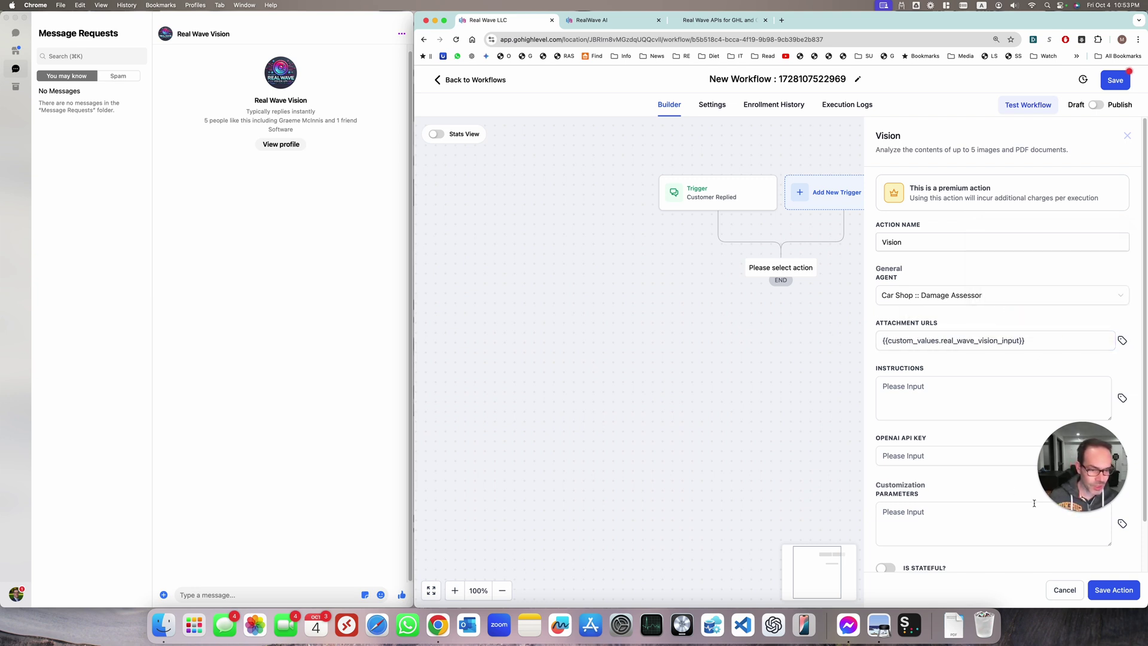
{"action": "left_click", "coordinate": [1115, 591]}
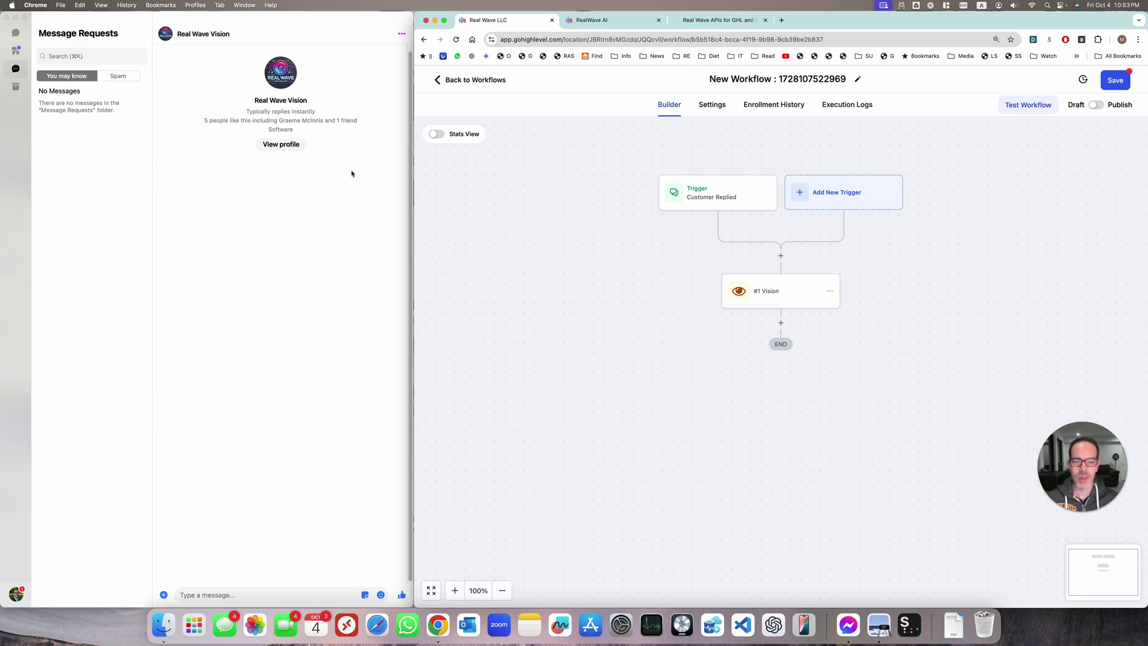
Set the Vision action's instructions to "Up to 100 words" and save the action.
{"action": "left_click", "coordinate": [775, 302]}
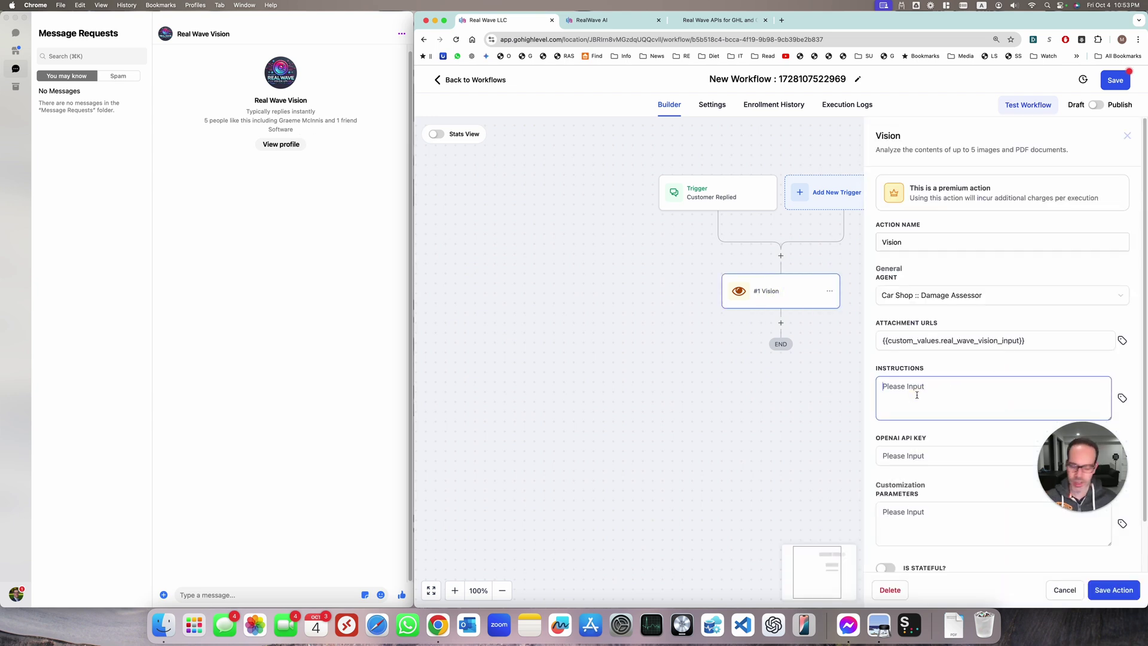
{"action": "type", "text": "Up to 100 words"}
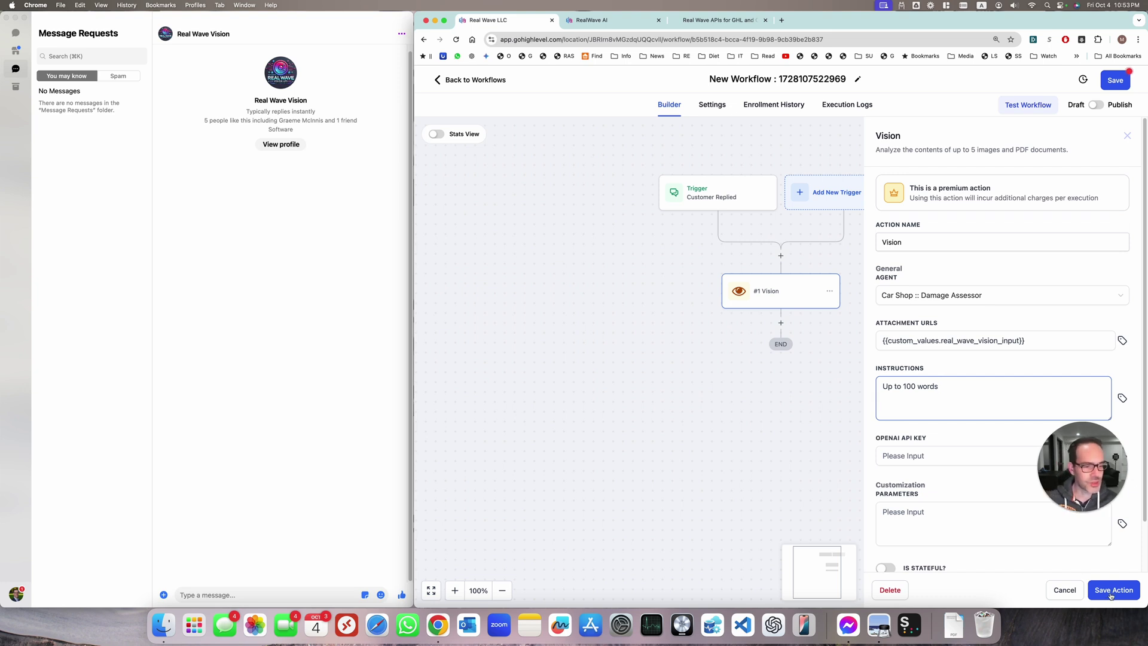
{"action": "left_click", "coordinate": [1110, 594]}
Add a Messenger action after Vision with the #1 Vision Response value as its message, and save the action and the workflow.
{"action": "left_click", "coordinate": [781, 323]}
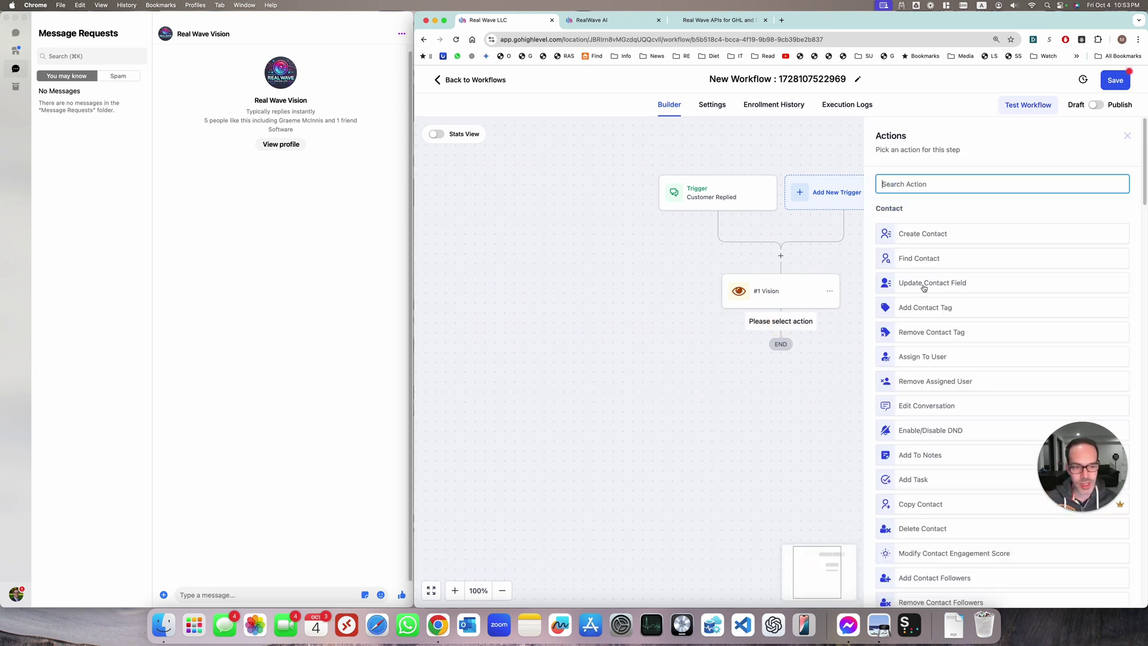
{"action": "type", "text": "mess"}
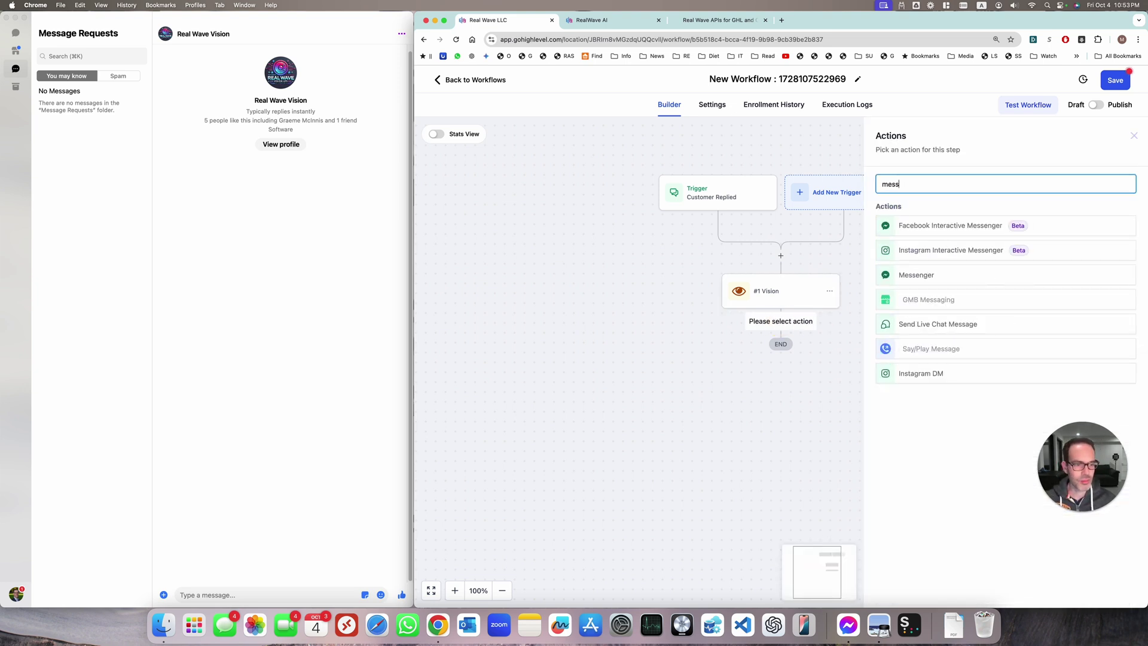
{"action": "left_click", "coordinate": [920, 275]}
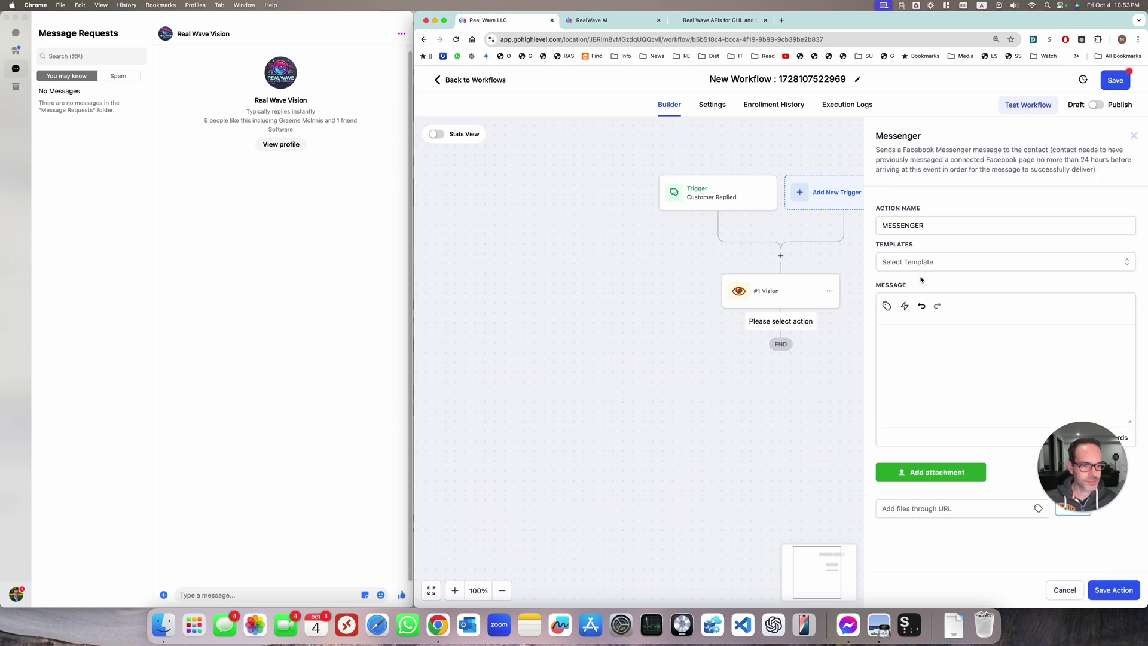
{"action": "left_click", "coordinate": [887, 306]}
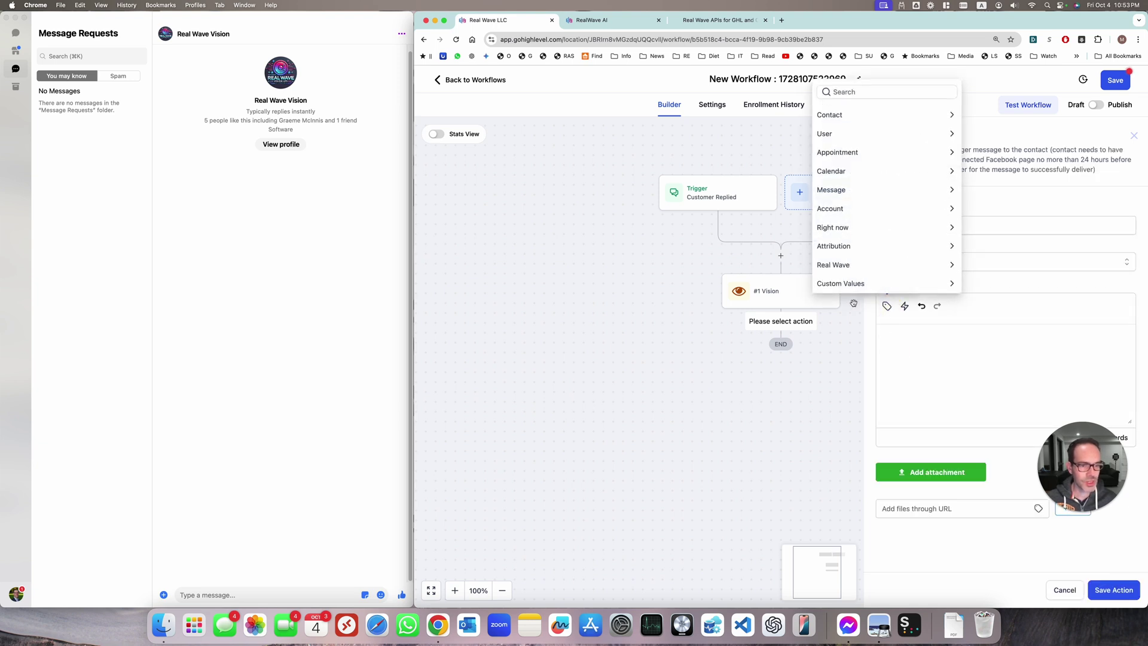
{"action": "left_click", "coordinate": [834, 265]}
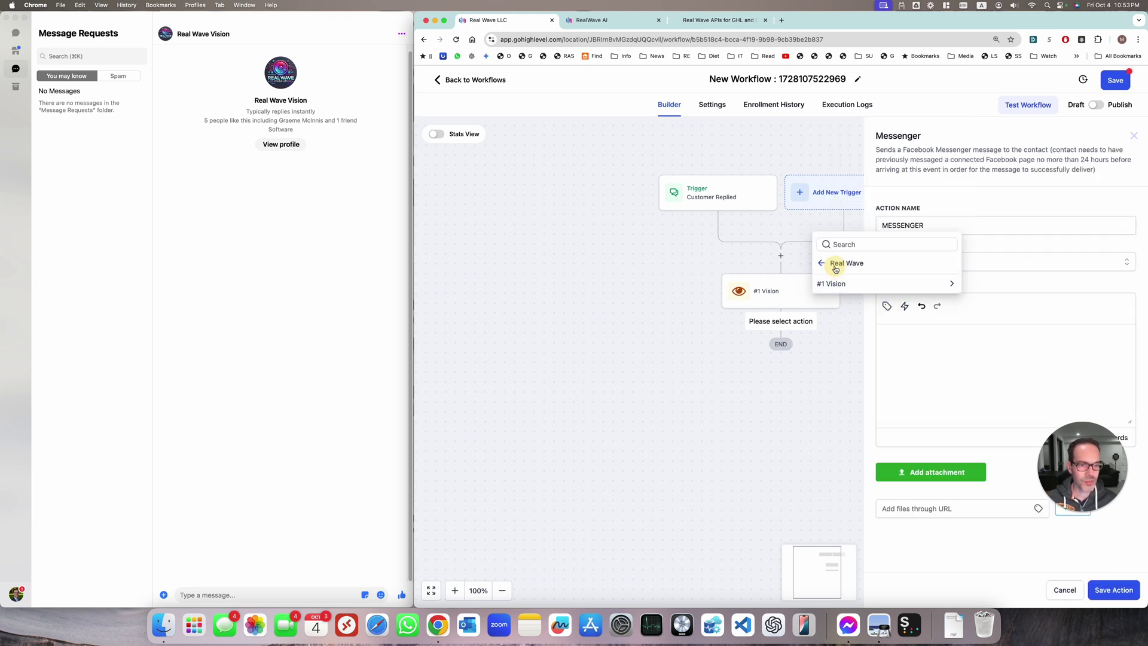
{"action": "left_click", "coordinate": [867, 282]}
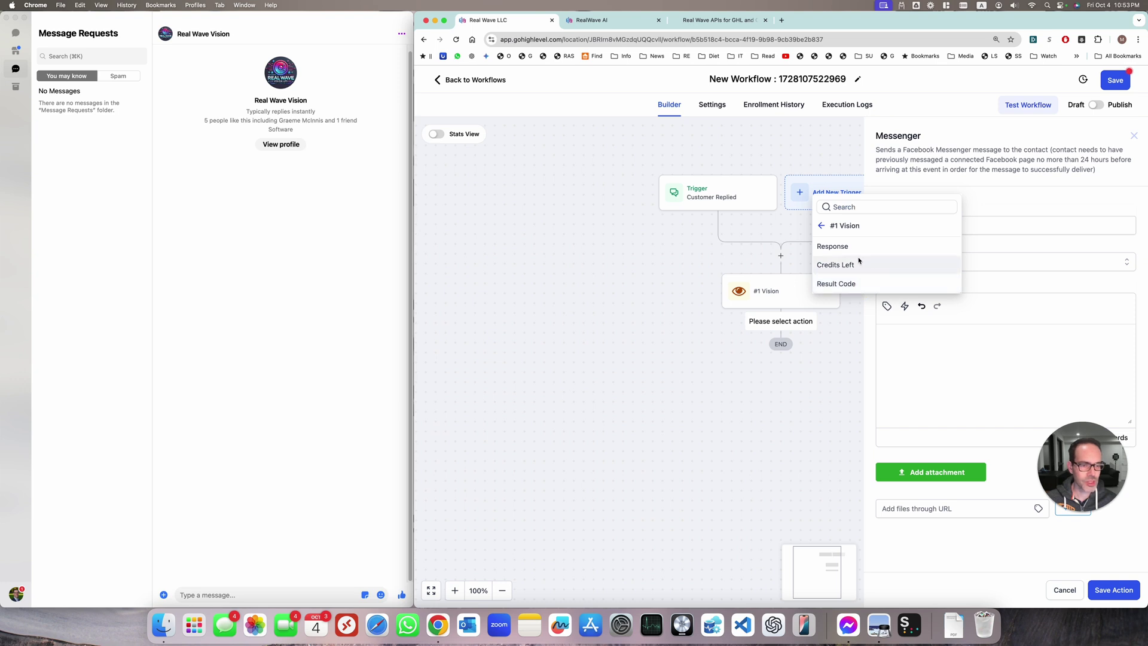
{"action": "left_click", "coordinate": [834, 247]}
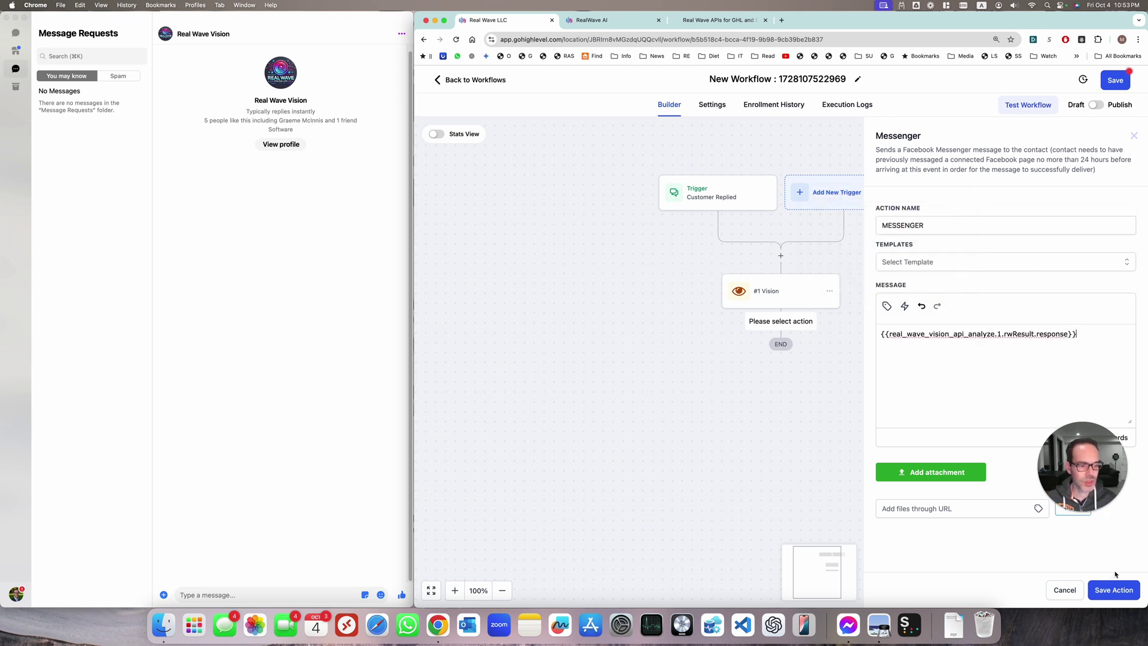
{"action": "left_click", "coordinate": [1113, 590]}
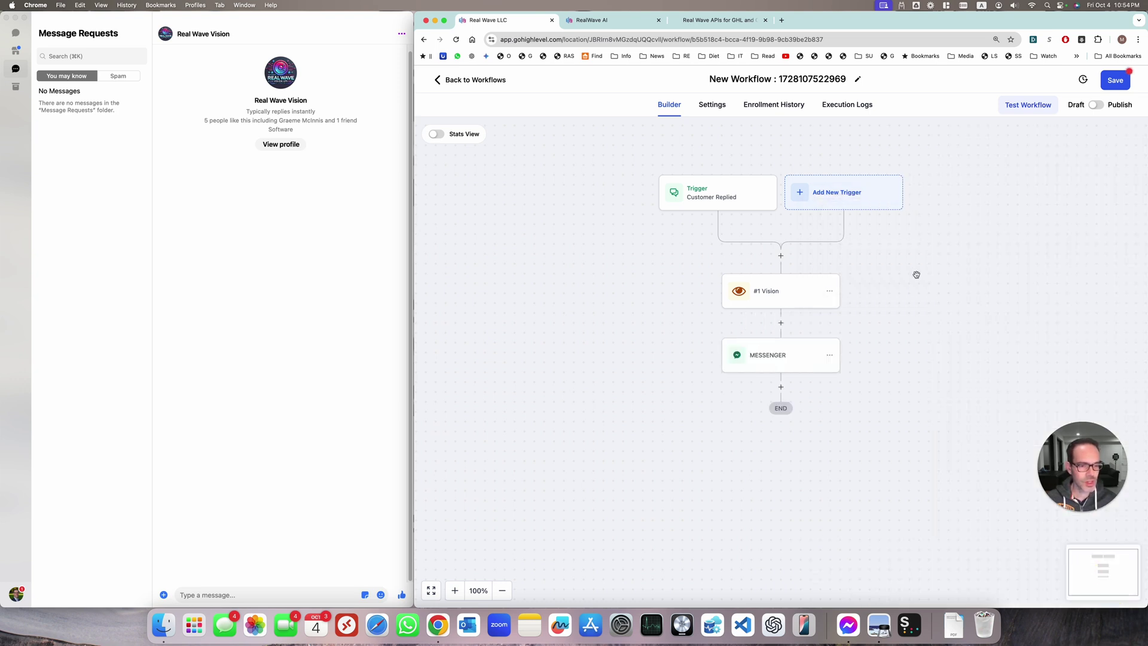
{"action": "left_click", "coordinate": [1113, 80]}
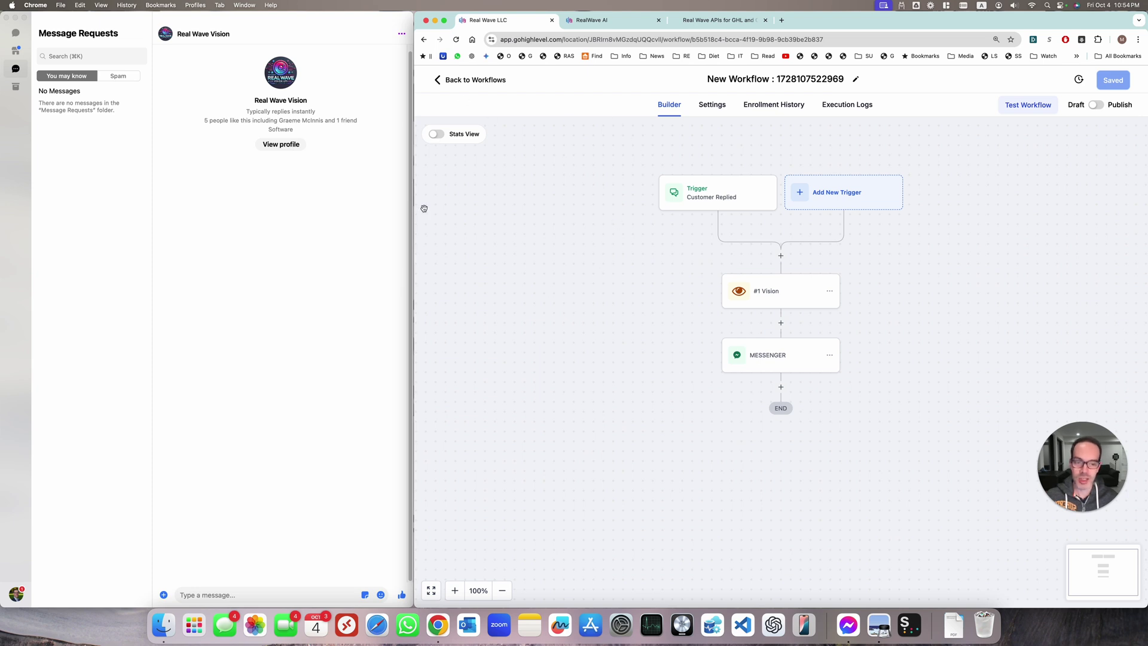
Switch to Finder and preview the car damage images in the Auto Shop folder, ending on Car Damage 1.jpg.
{"action": "left_click", "coordinate": [344, 170]}
{"action": "key", "text": "super+Tab"}
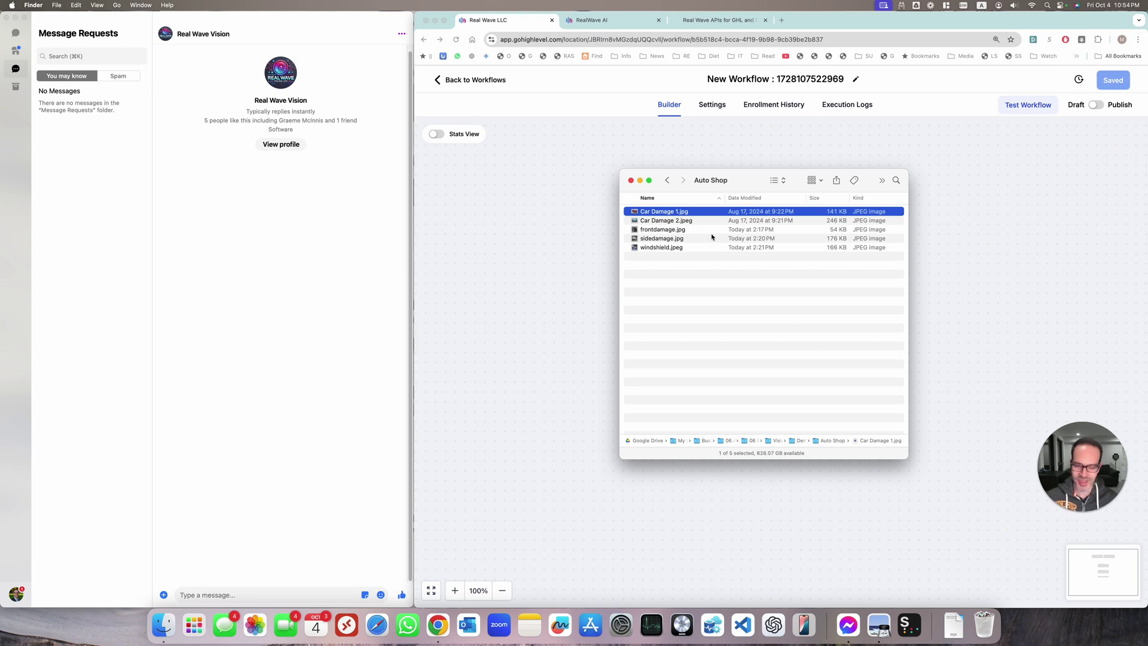
{"action": "key", "text": "space"}
{"action": "key", "text": "Down"}
{"action": "key", "text": "Down"}
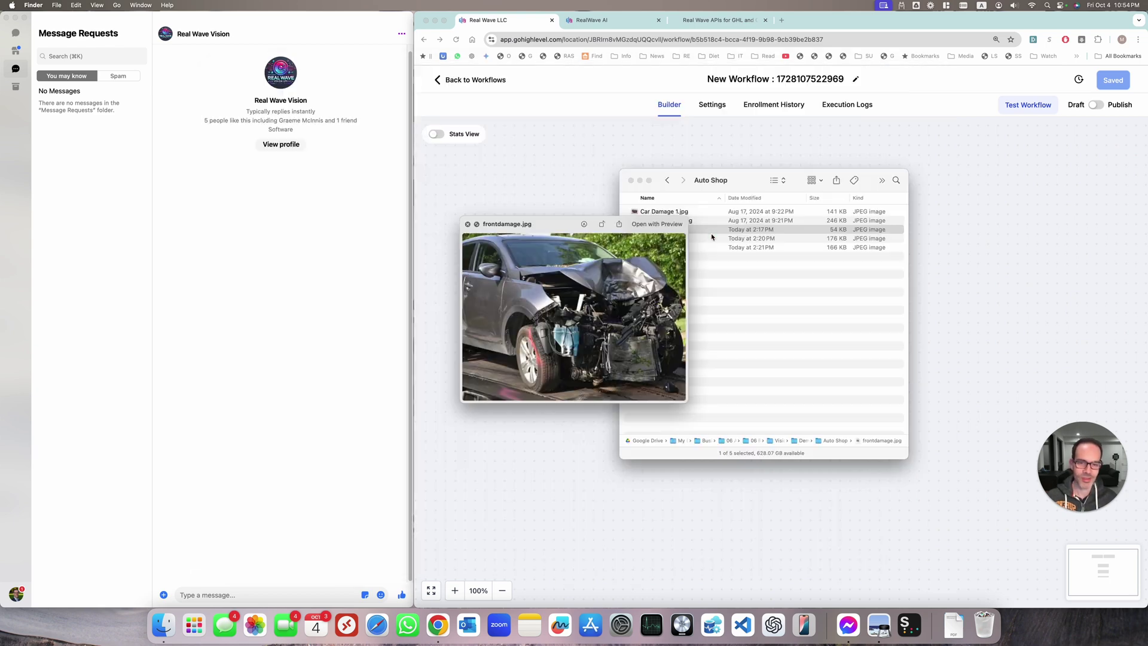
{"action": "key", "text": "Down"}
{"action": "key", "text": "Up"}
{"action": "key", "text": "Up"}
{"action": "key", "text": "Up"}
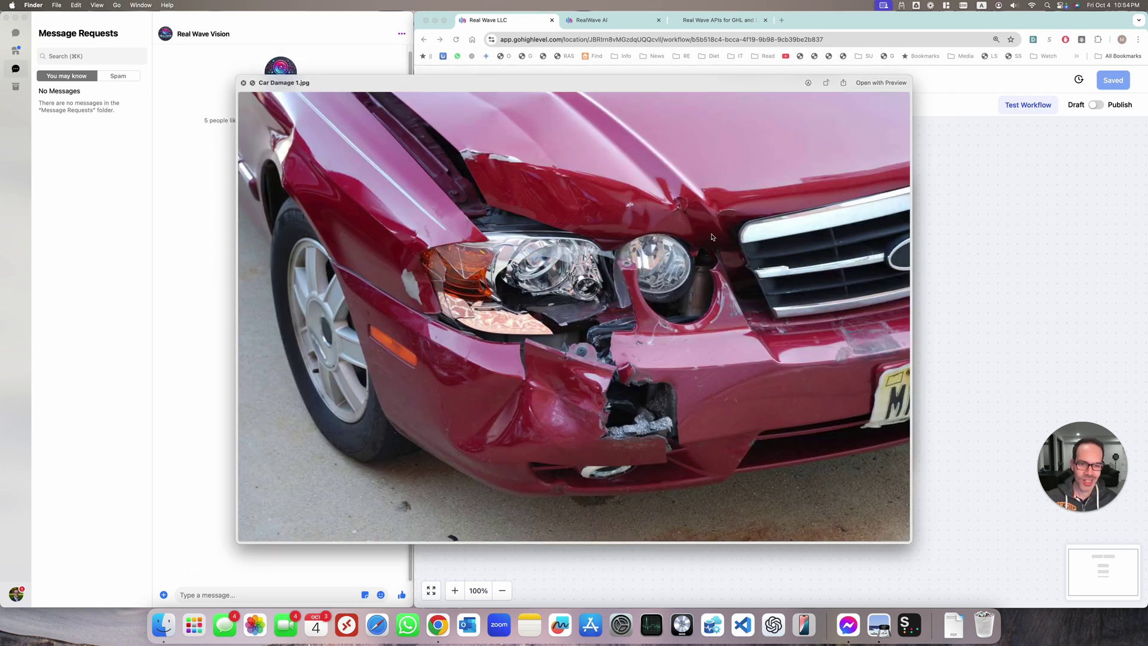
Close the image preview and send Car Damage 1.jpg to the Real Wave Vision chat in Messenger.
{"action": "key", "text": "space"}
{"action": "left_click_drag", "start_coordinate": [704, 213], "coordinate": [295, 244]}
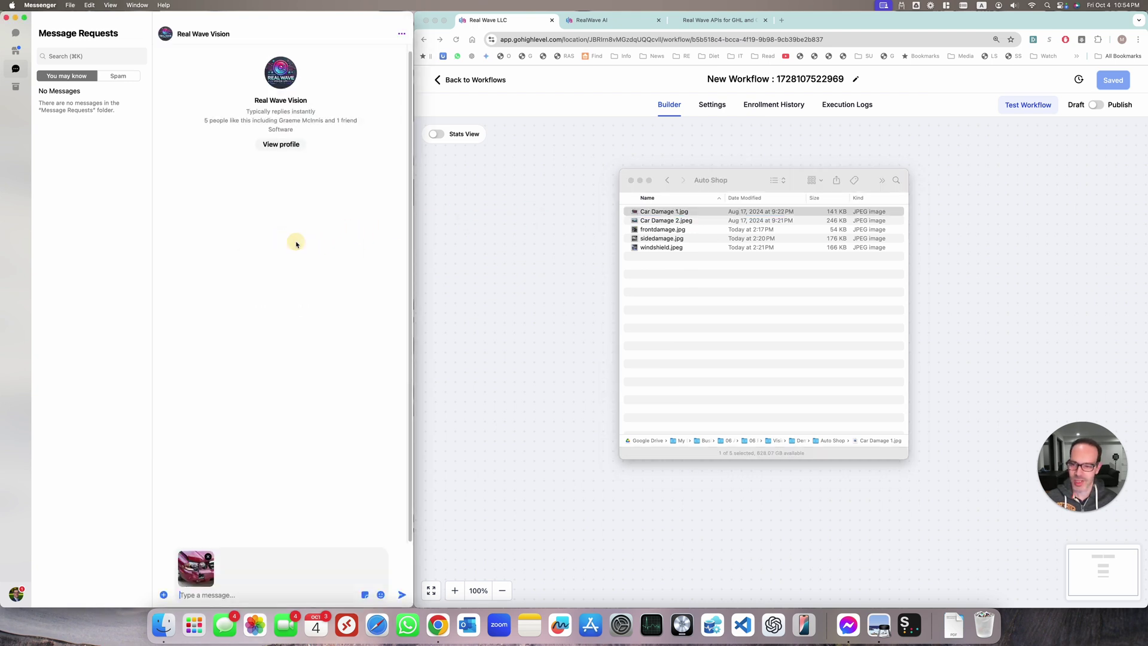
{"action": "left_click", "coordinate": [402, 594]}
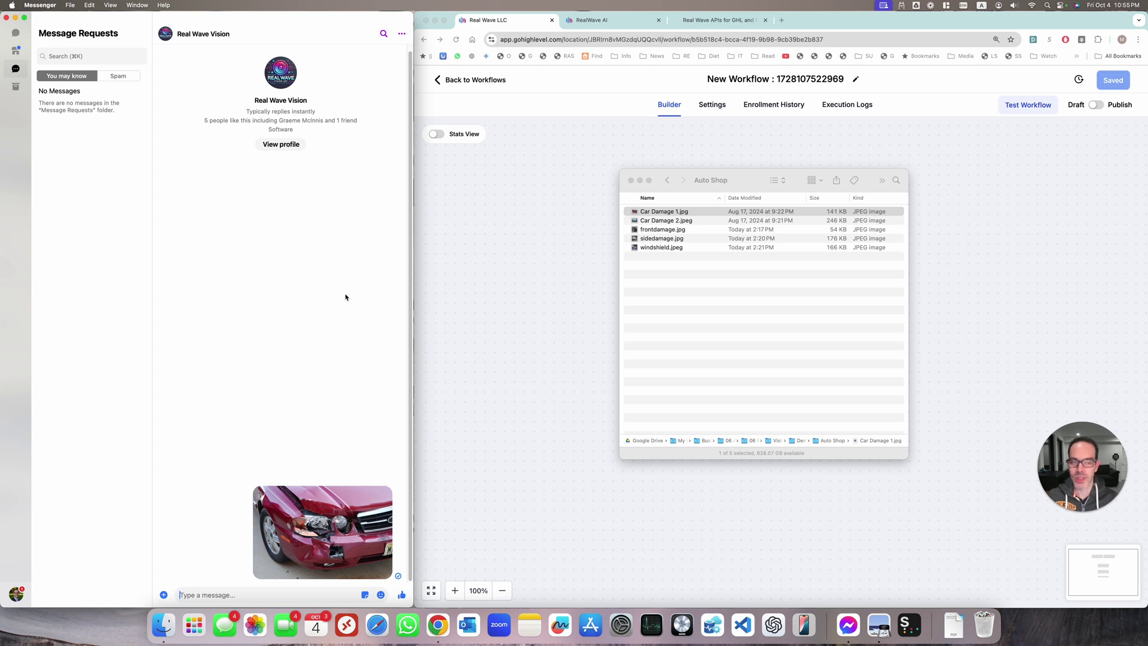
Publish the workflow in Chrome and send Car Damage 1.jpg from Finder to the Real Wave Vision chat again.
{"action": "left_click", "coordinate": [1094, 113]}
{"action": "left_click", "coordinate": [1097, 105]}
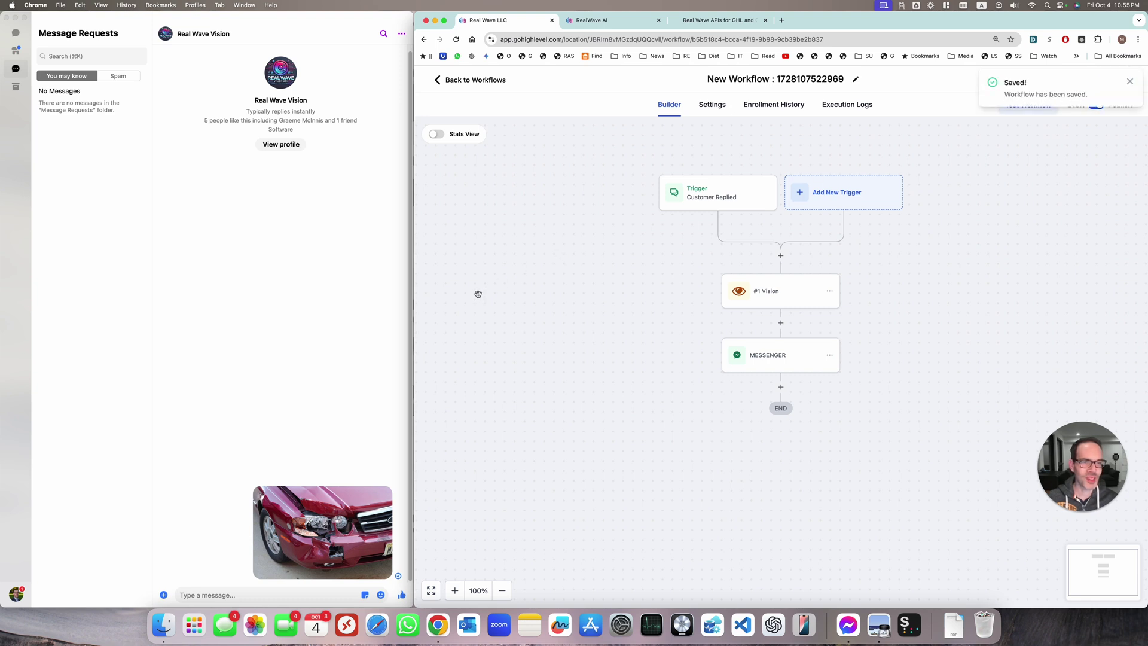
{"action": "left_click", "coordinate": [160, 623]}
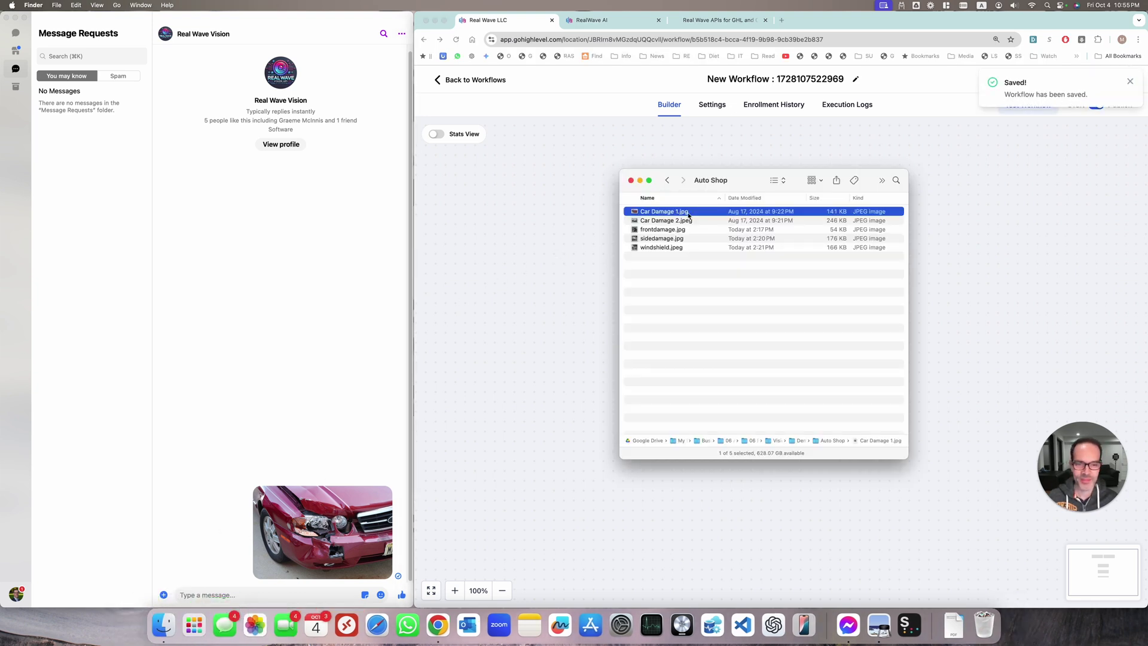
{"action": "left_click_drag", "start_coordinate": [688, 216], "coordinate": [341, 364]}
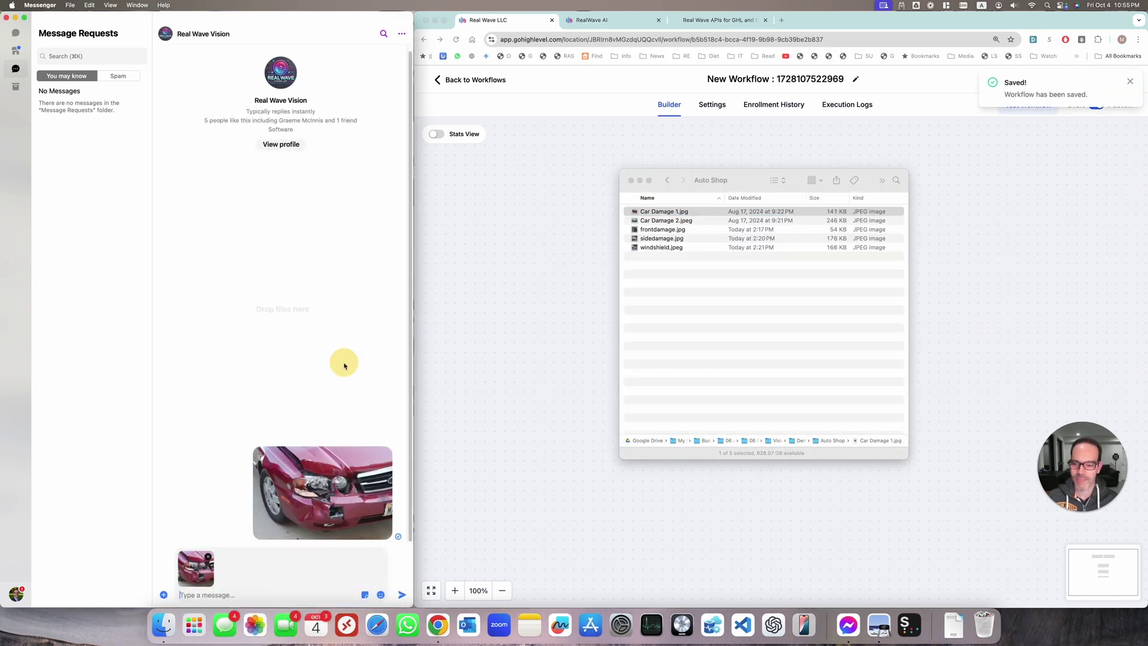
{"action": "left_click", "coordinate": [401, 597]}
Return to the workflow in Chrome and open the #1 Vision action's settings for review.
{"action": "left_click", "coordinate": [572, 174]}
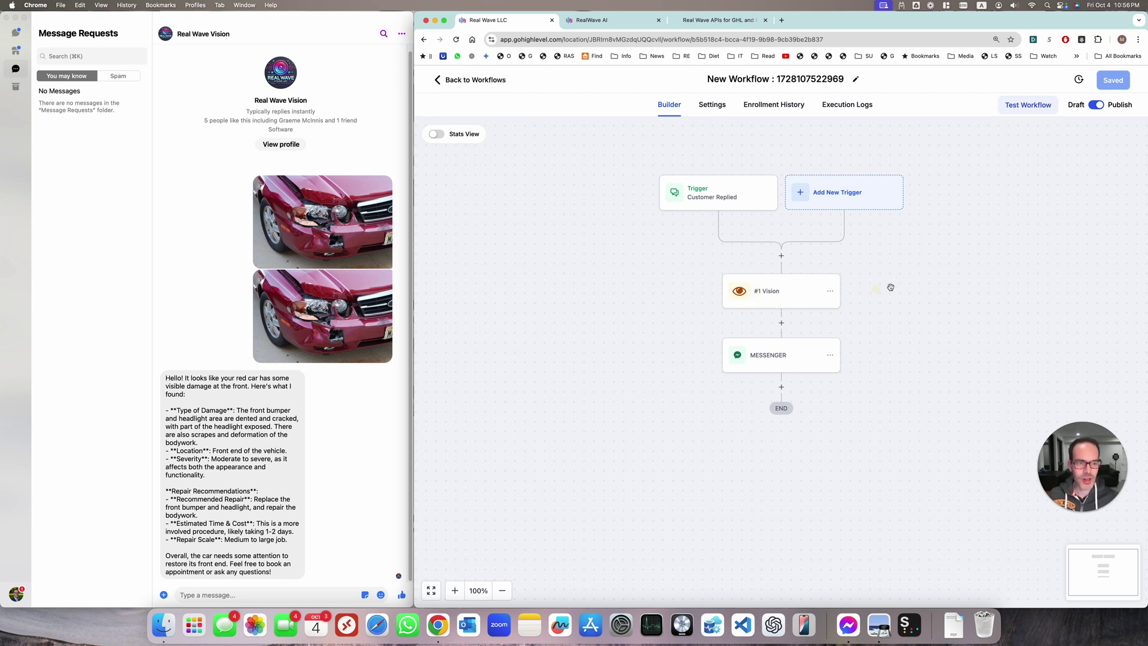
{"action": "left_click", "coordinate": [783, 288]}
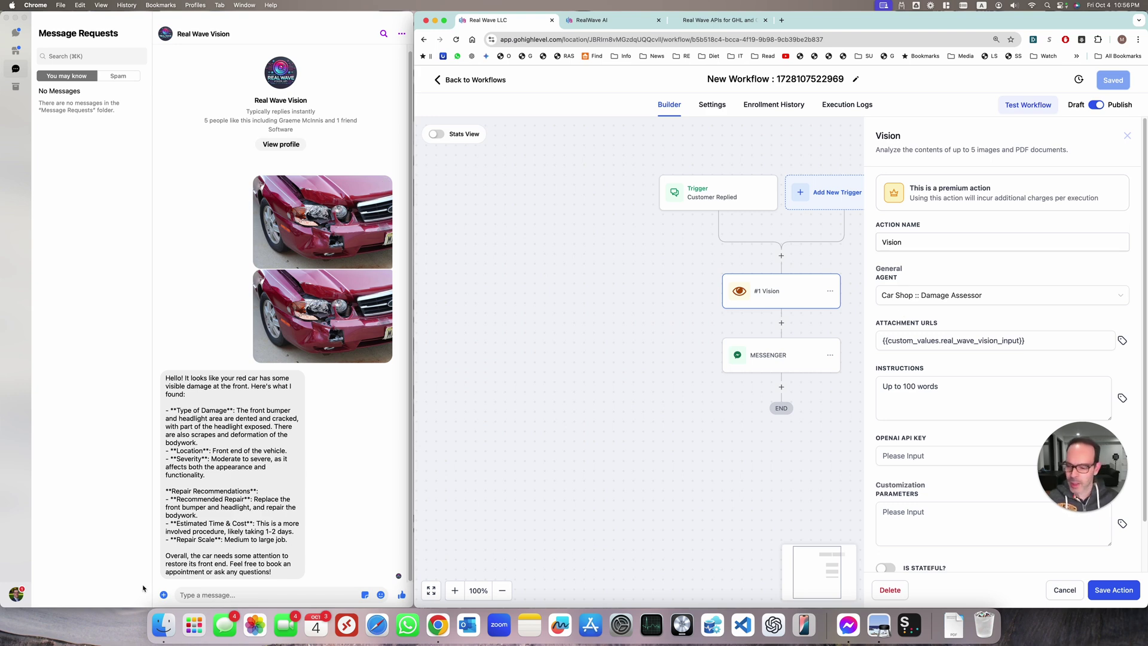
Preview the frontdamage, sidedamage and windshield images in Finder and send sidedamage.jpg to the Real Wave Vision chat.
{"action": "left_click", "coordinate": [163, 625]}
{"action": "left_click", "coordinate": [679, 230]}
{"action": "key", "text": "space"}
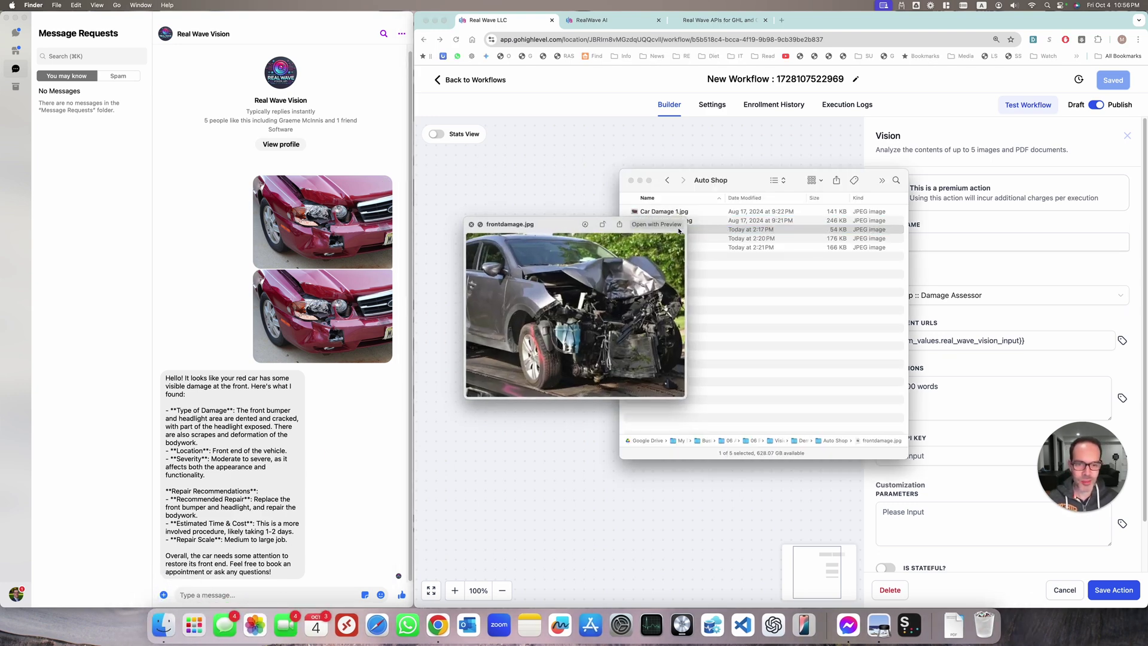
{"action": "key", "text": "Down"}
{"action": "key", "text": "Down"}
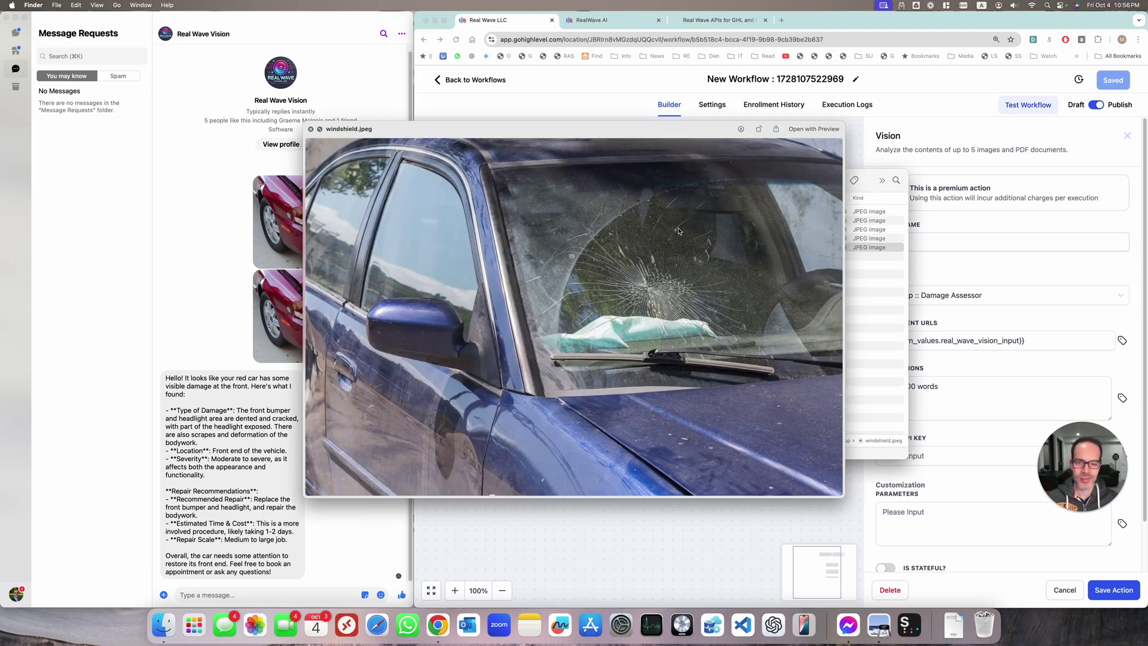
{"action": "key", "text": "Up"}
{"action": "key", "text": "space"}
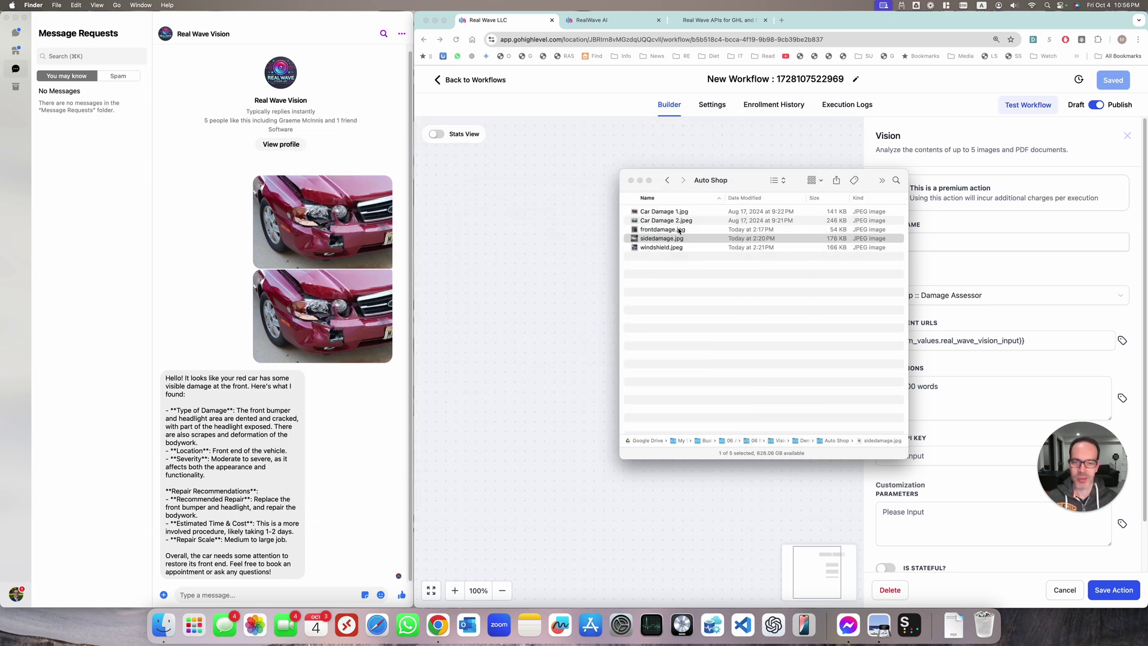
{"action": "left_click_drag", "start_coordinate": [694, 239], "coordinate": [312, 434]}
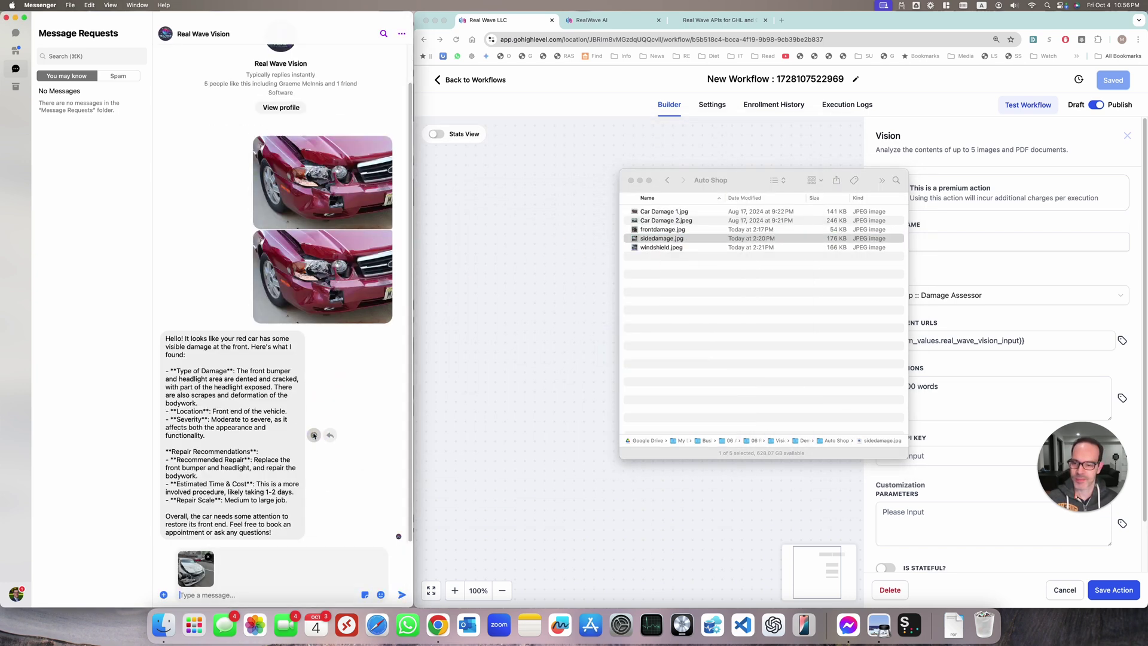
{"action": "left_click", "coordinate": [401, 595]}
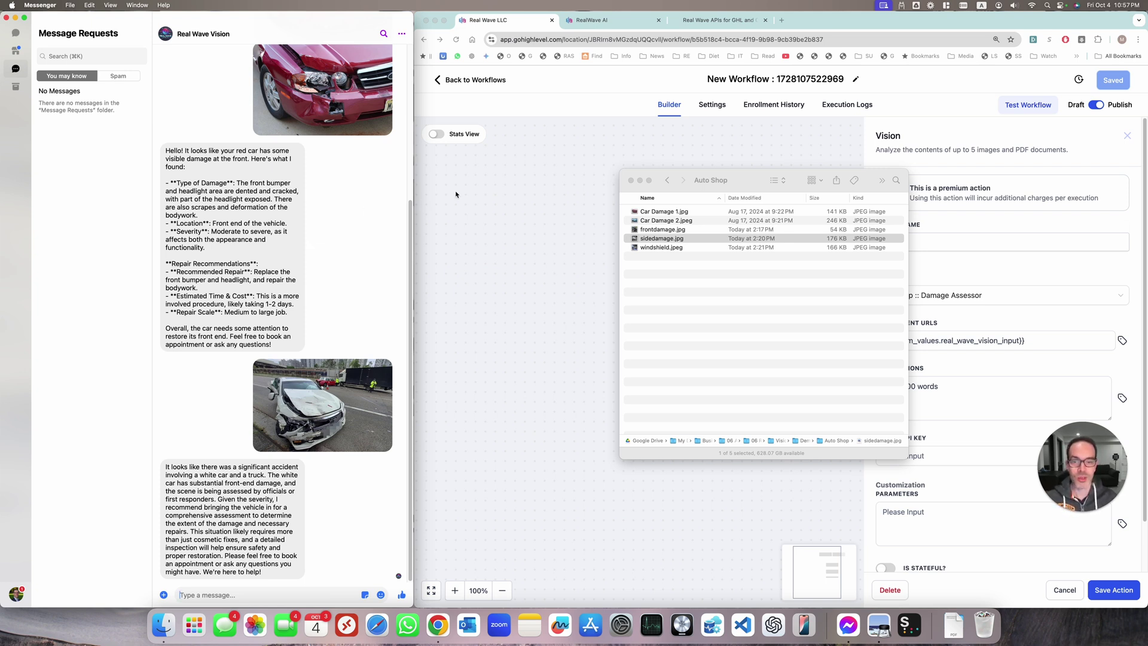
Switch to the RealWave AI site and review the Get Event Description, Get Damage Info and Provide Information objectives.
{"action": "left_click", "coordinate": [541, 206]}
{"action": "left_click", "coordinate": [610, 21]}
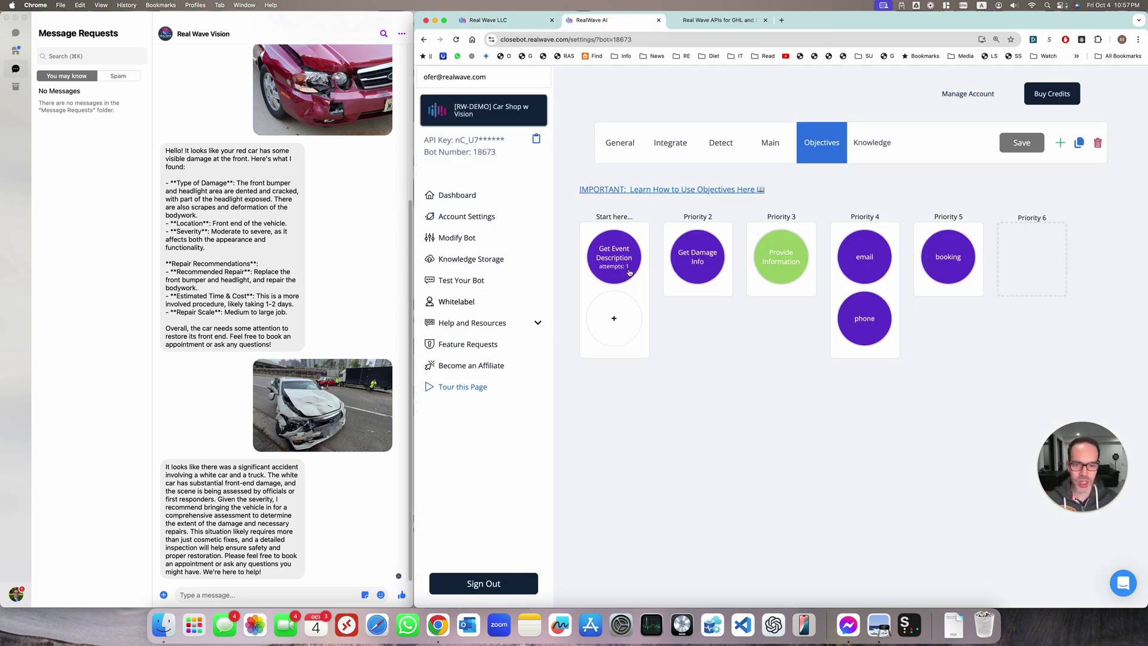
{"action": "mouse_move", "coordinate": [634, 262]}
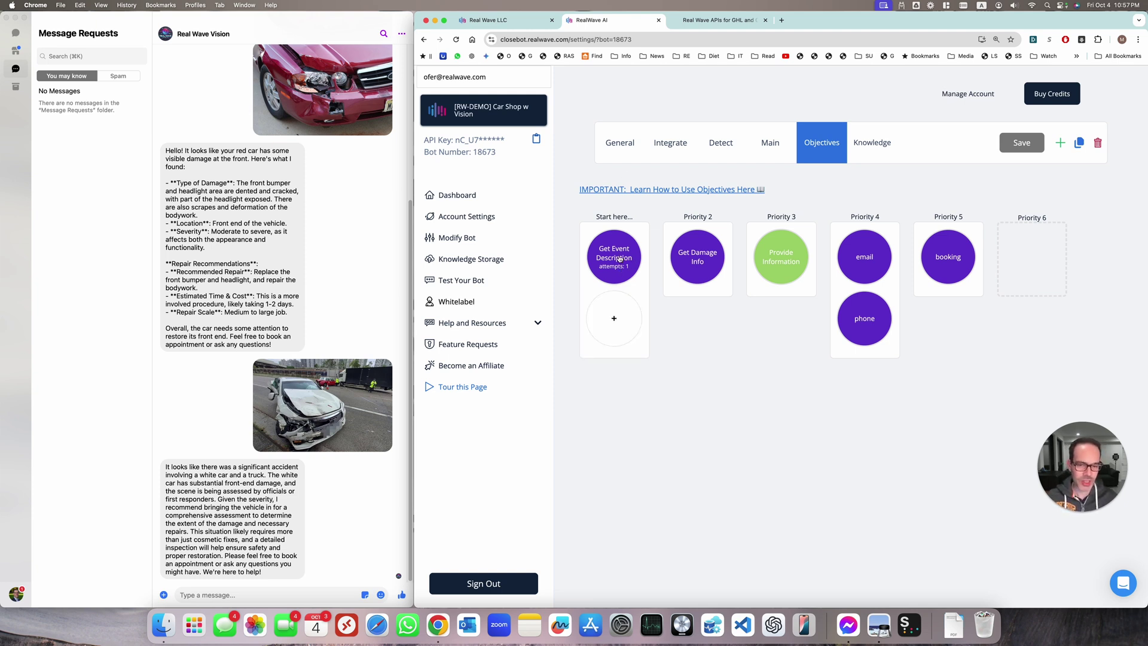
{"action": "left_click", "coordinate": [618, 257]}
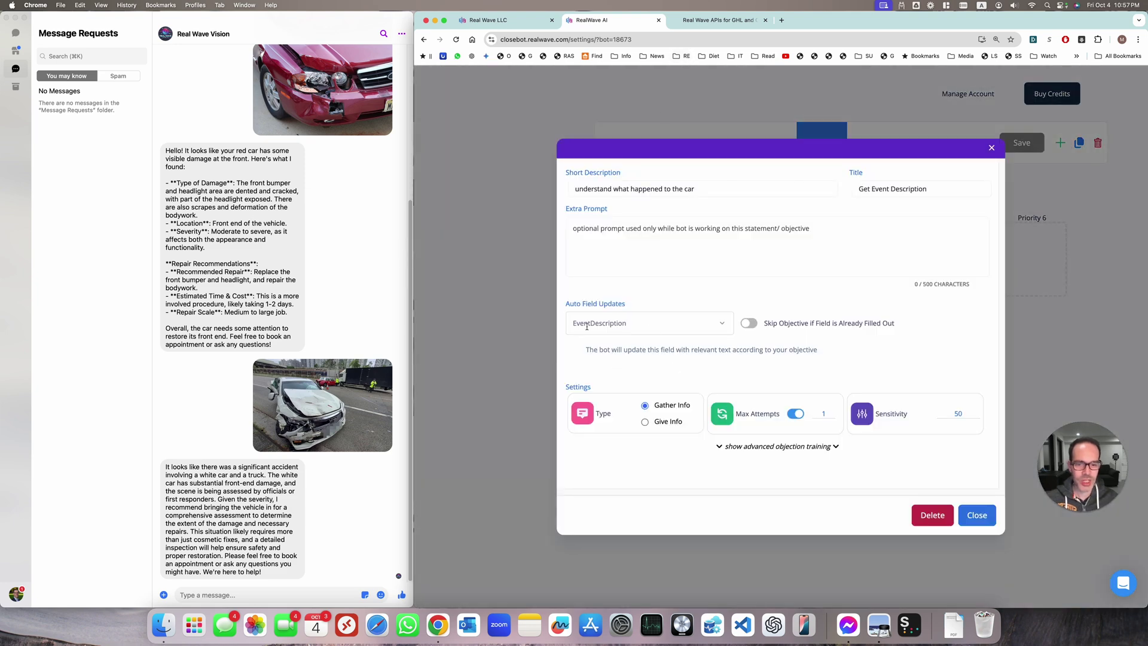
{"action": "left_click", "coordinate": [966, 517]}
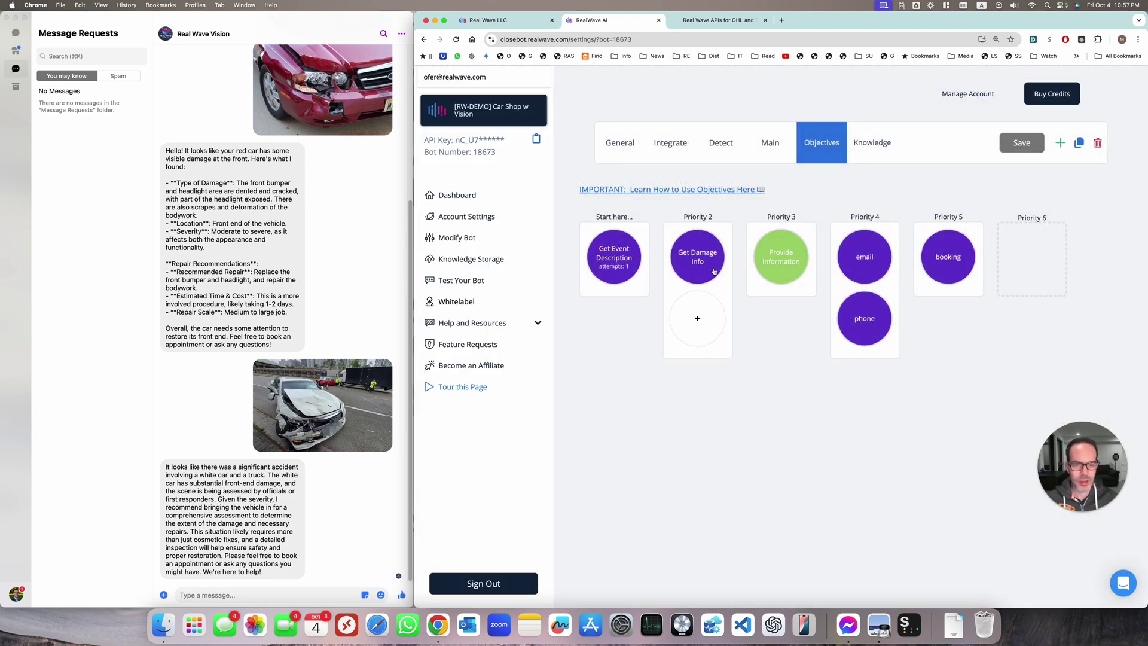
{"action": "left_click", "coordinate": [690, 261]}
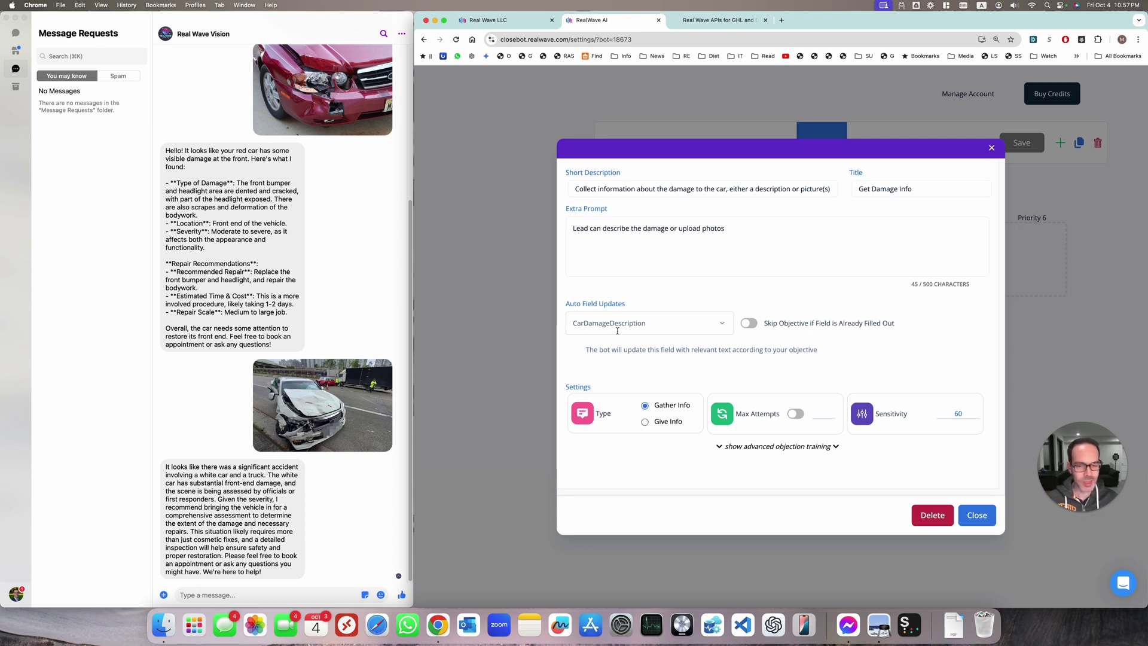
{"action": "left_click", "coordinate": [967, 519]}
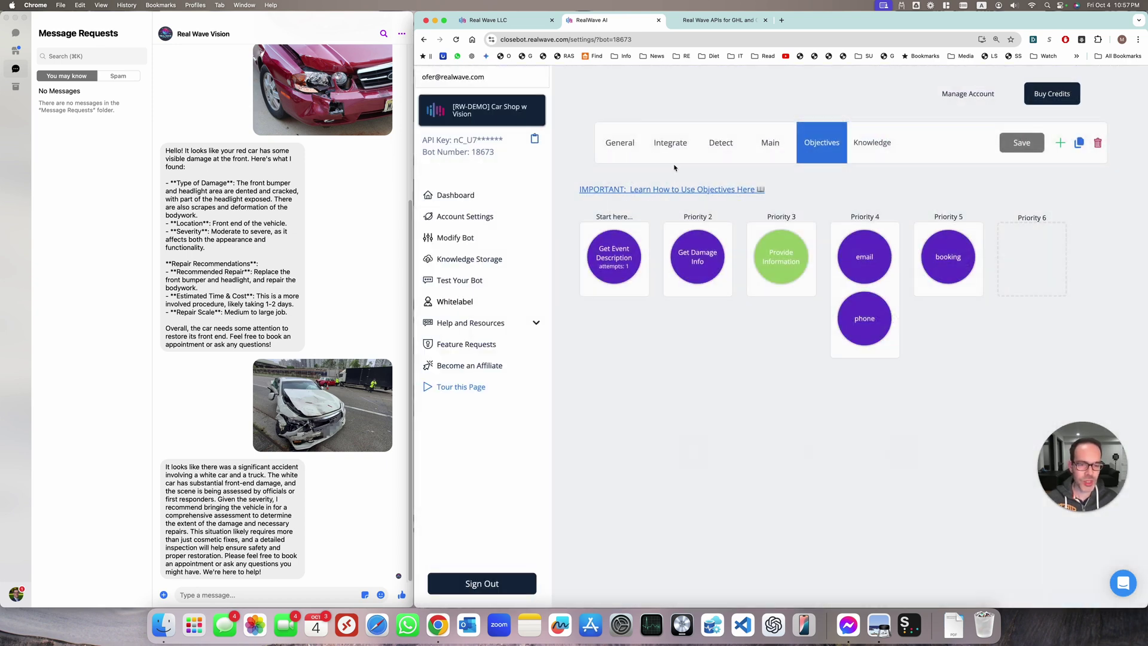
{"action": "left_click", "coordinate": [784, 263]}
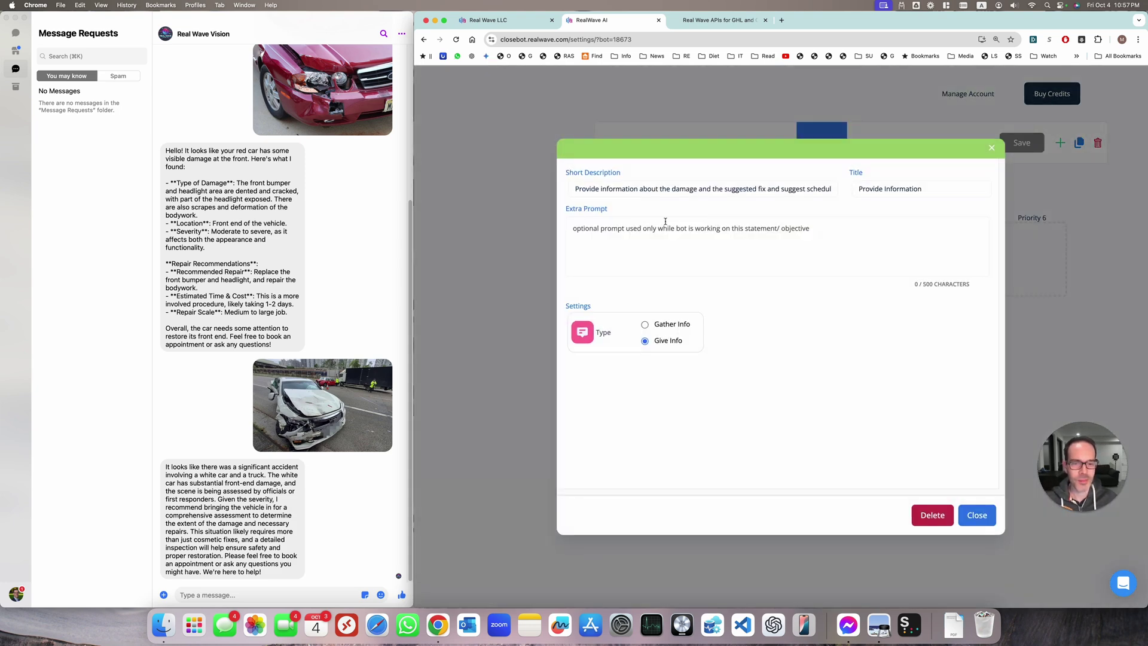
{"action": "left_click", "coordinate": [977, 515]}
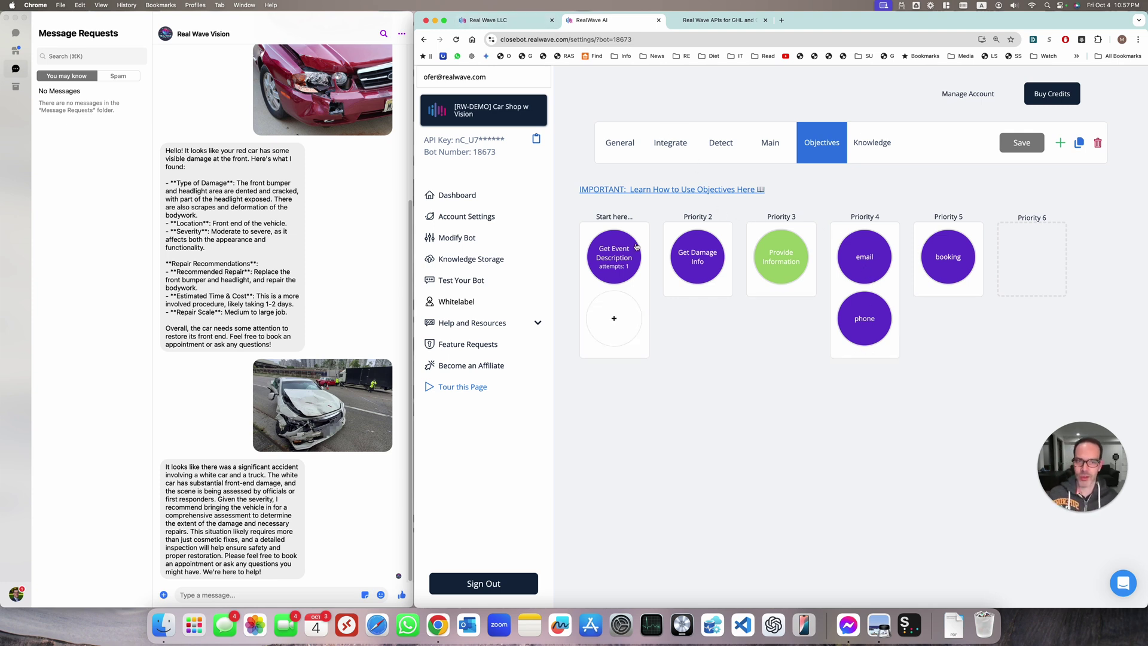
Return to the GoHighLevel workflow, close the Vision settings and add an If / Else action between the trigger and #1 Vision.
{"action": "left_click", "coordinate": [520, 20]}
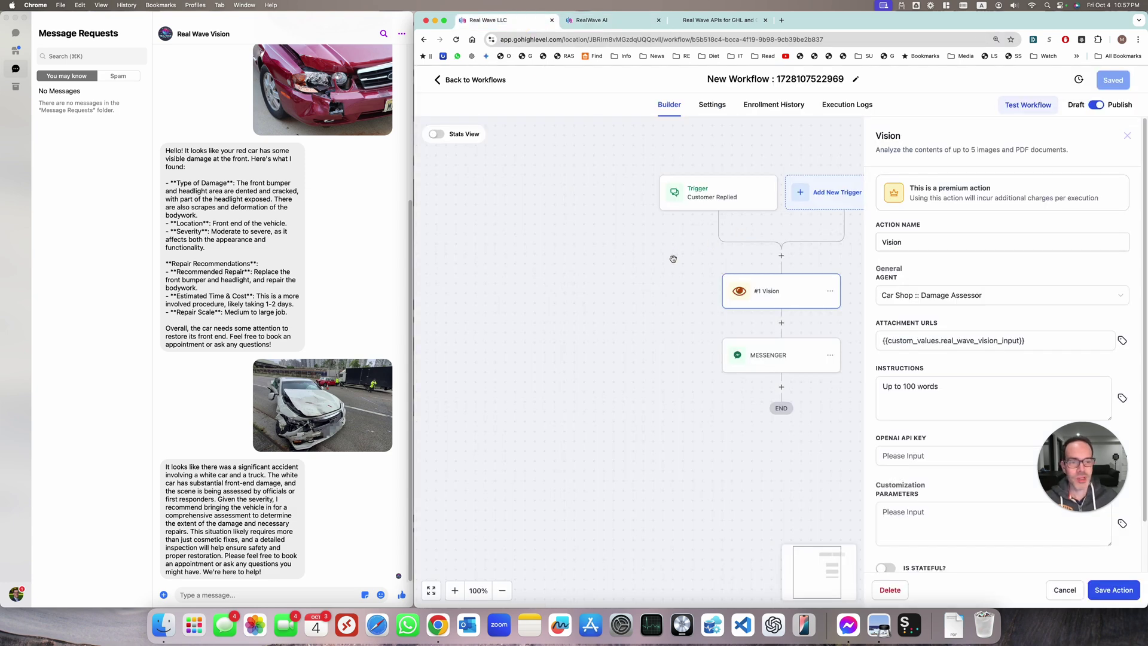
{"action": "left_click", "coordinate": [1065, 590]}
{"action": "left_click_drag", "start_coordinate": [882, 257], "coordinate": [829, 259]}
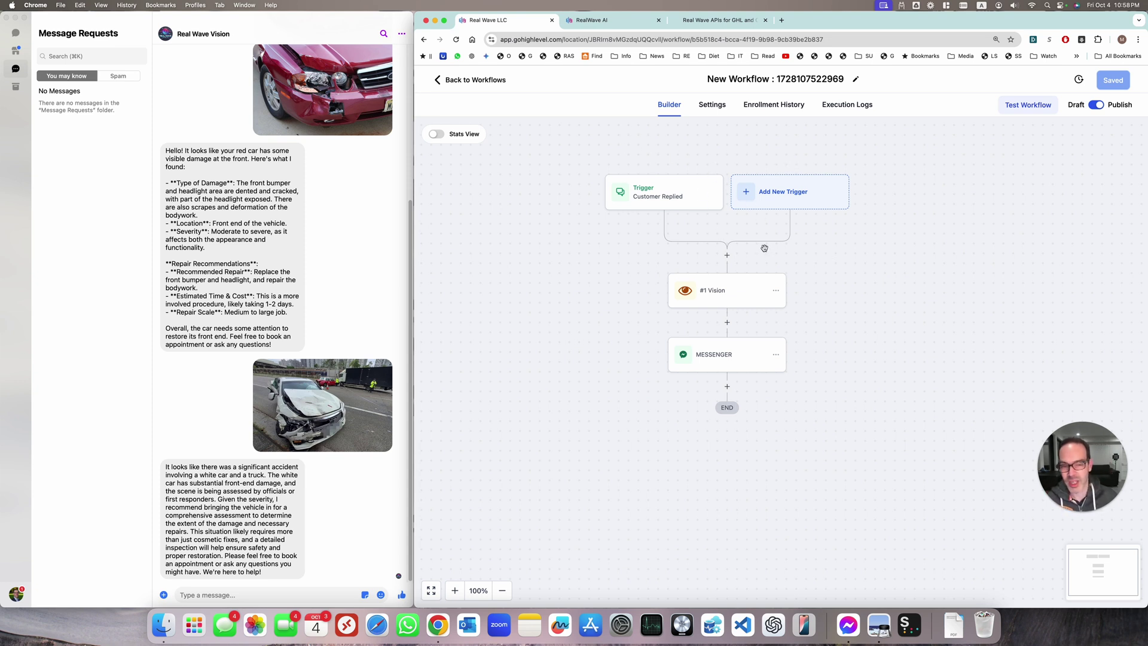
{"action": "left_click", "coordinate": [728, 255]}
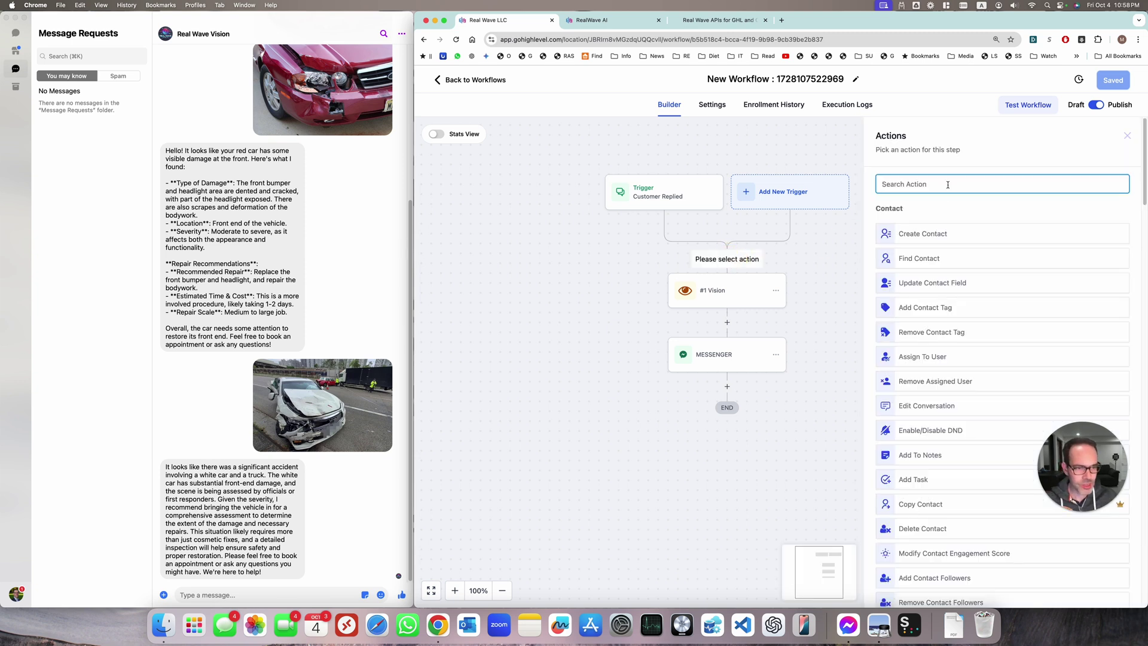
{"action": "type", "text": "bran"}
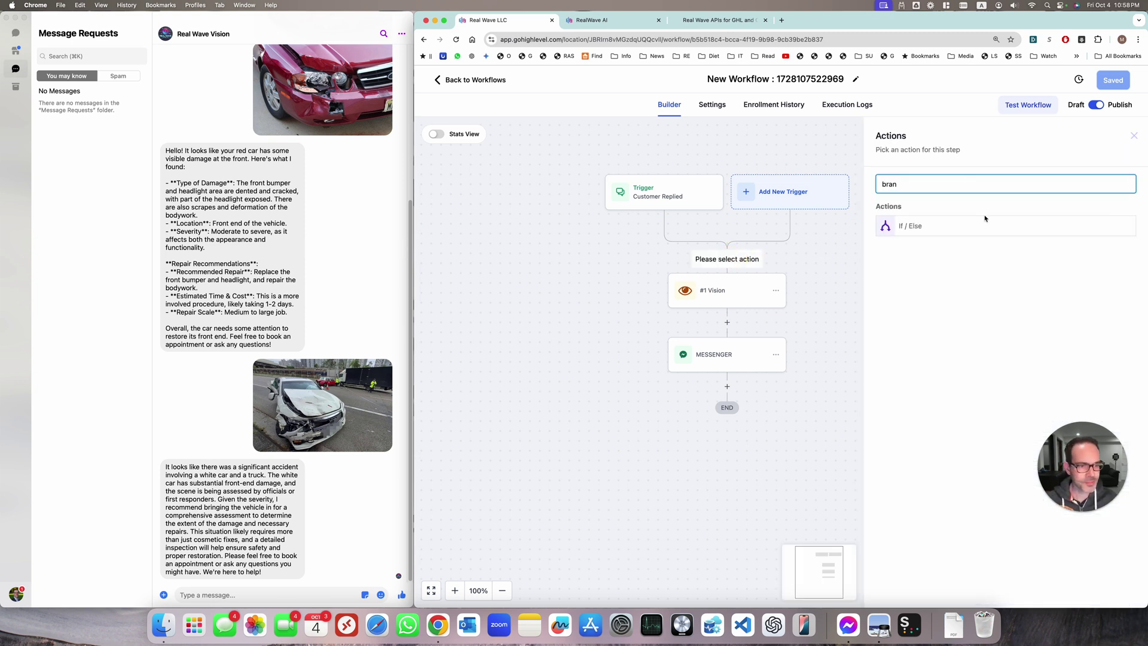
{"action": "left_click", "coordinate": [979, 227]}
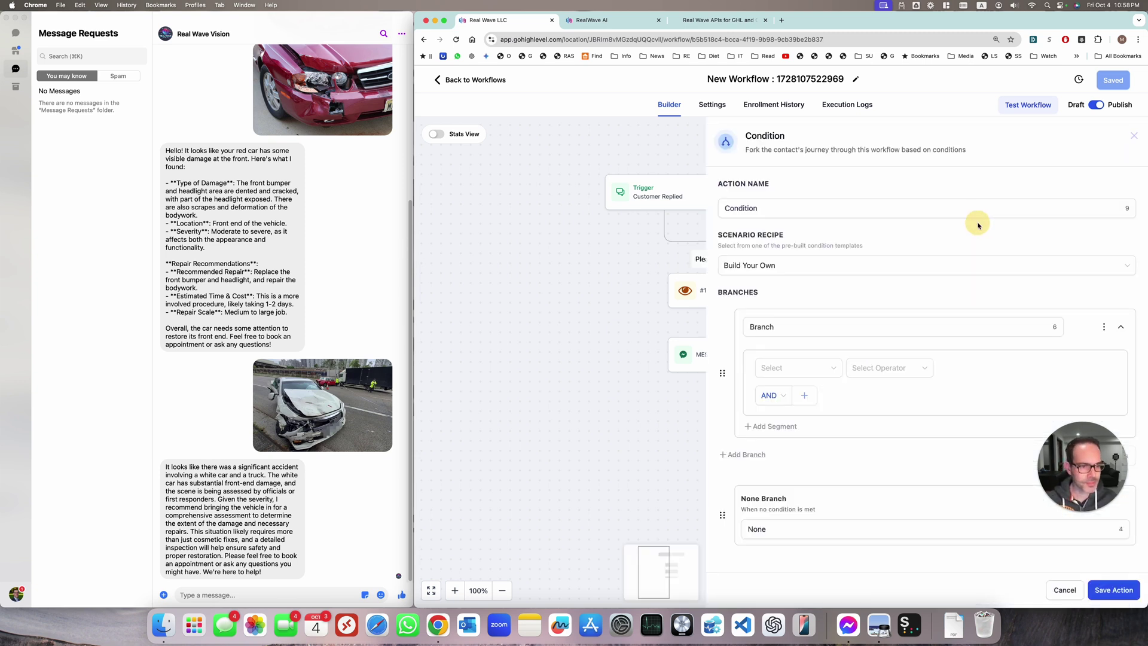
Name the condition action "Image Or Text".
{"action": "double_click", "coordinate": [773, 208]}
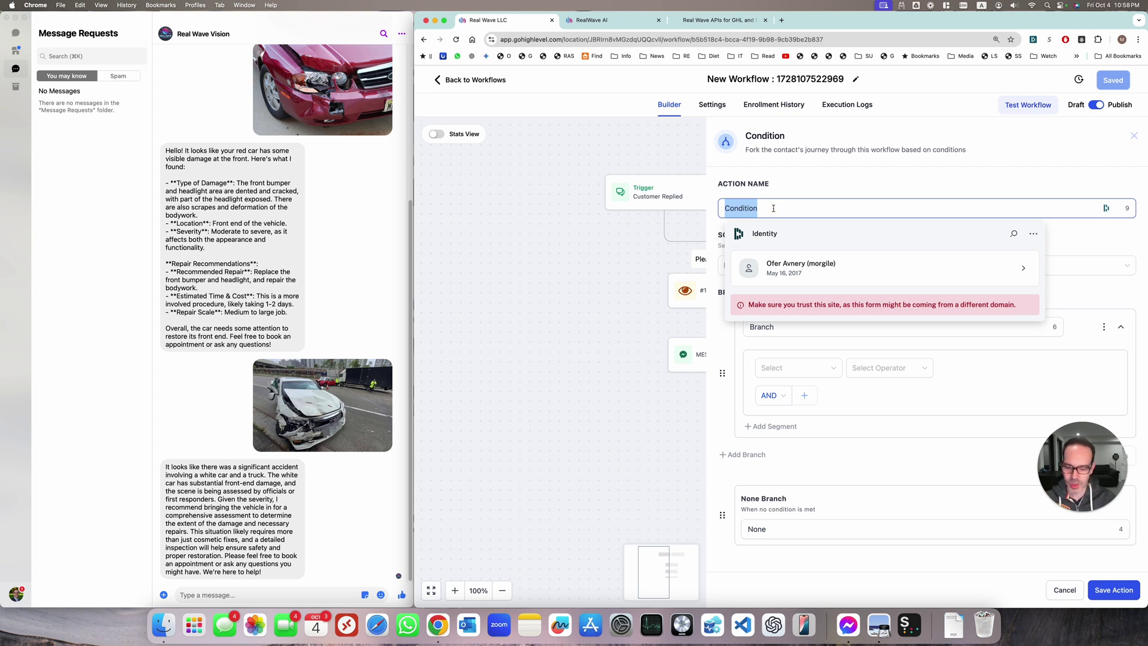
{"action": "type", "text": "Ima"}
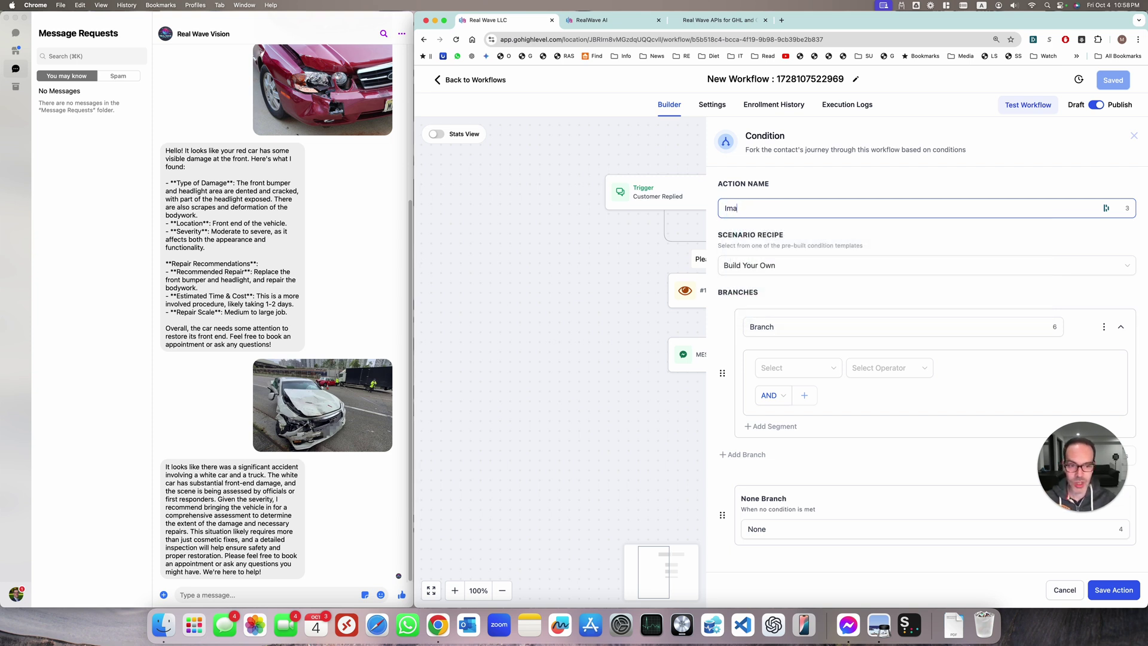
{"action": "type", "text": "ege Or Text"}
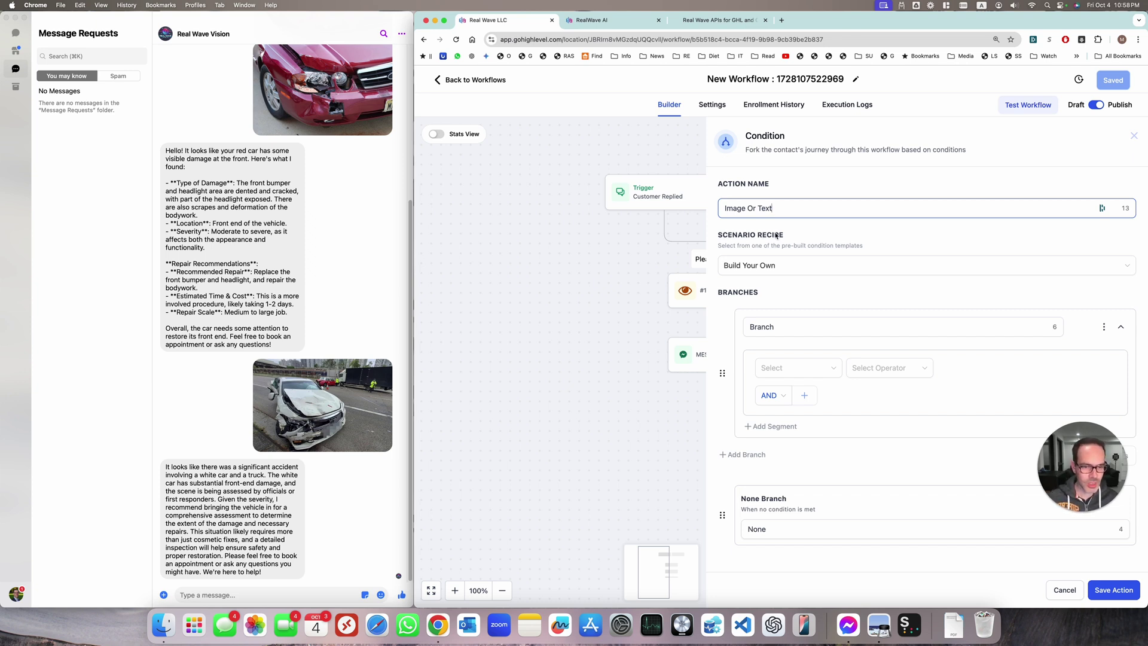
Set the first branch's condition to the custom value Real Wave API.Real Wave Vision Input with the operator "Is not empty".
{"action": "left_click", "coordinate": [797, 369]}
{"action": "scroll", "coordinate": [809, 422], "scroll_direction": "down", "scroll_amount": 3}
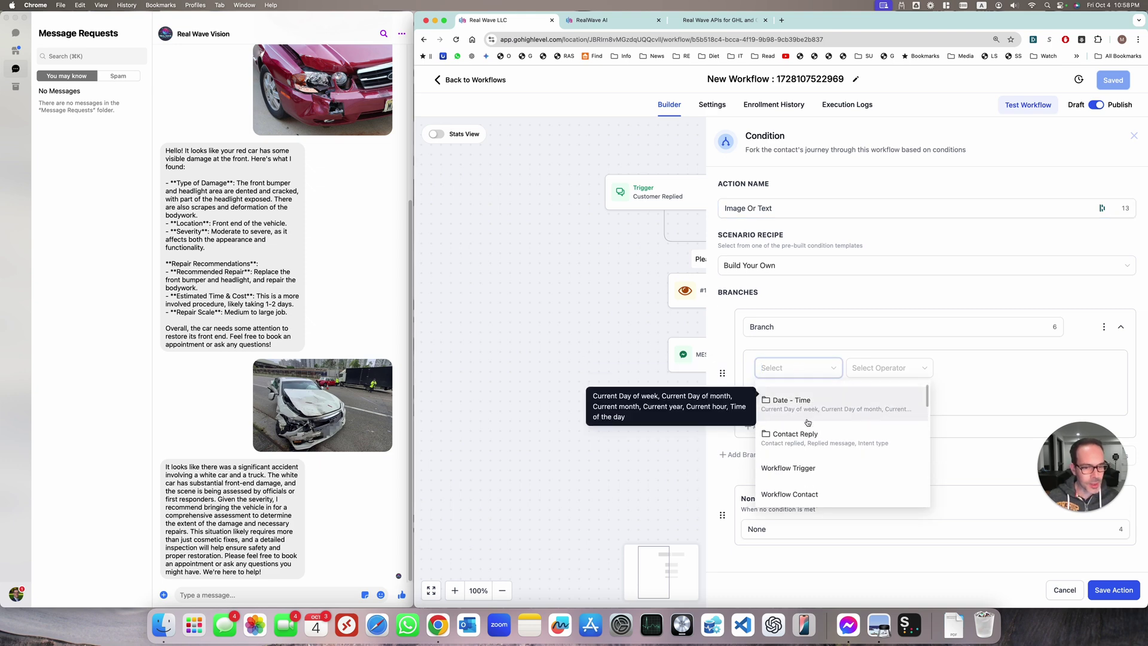
{"action": "scroll", "coordinate": [809, 428], "scroll_direction": "down", "scroll_amount": 2}
{"action": "left_click", "coordinate": [807, 482]}
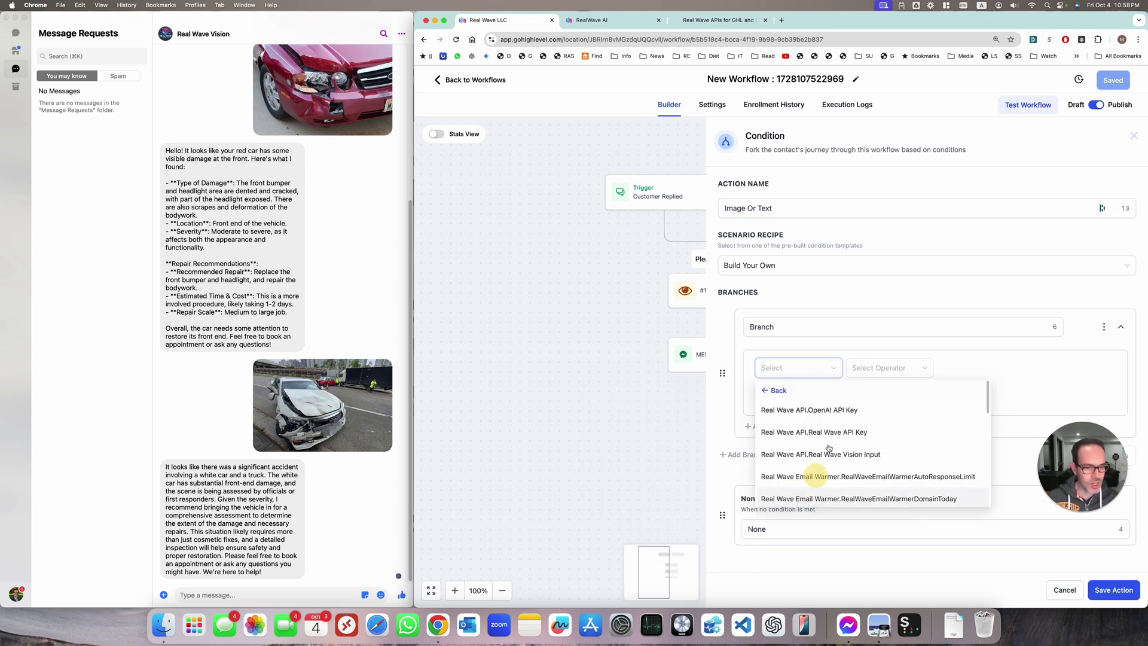
{"action": "left_click", "coordinate": [863, 456]}
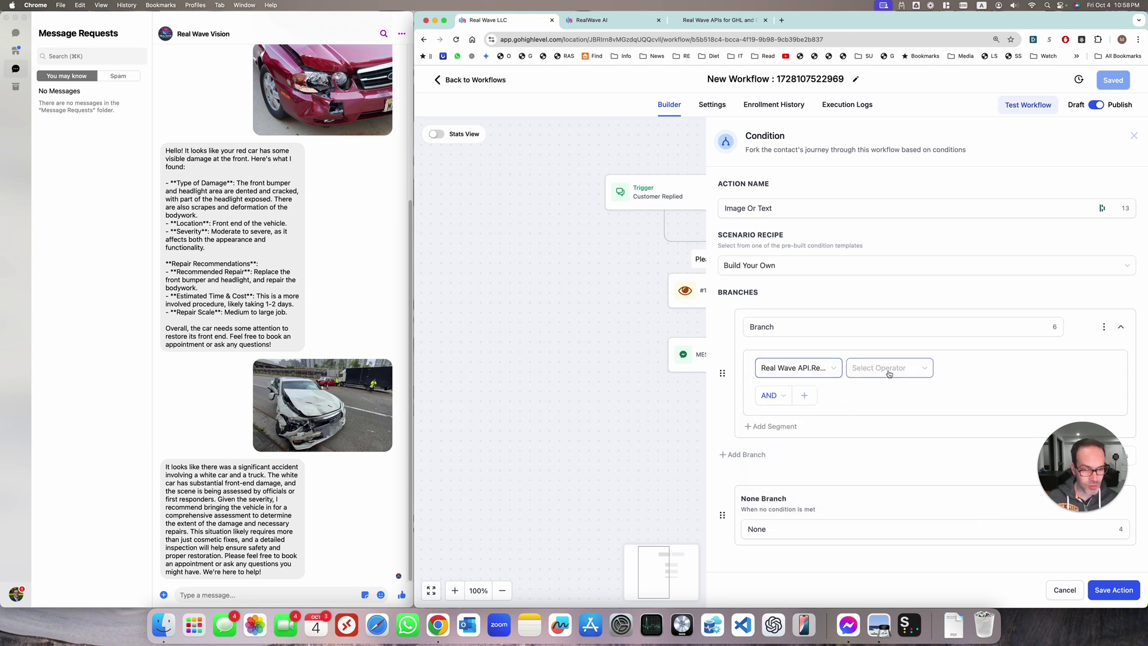
{"action": "left_click", "coordinate": [890, 374]}
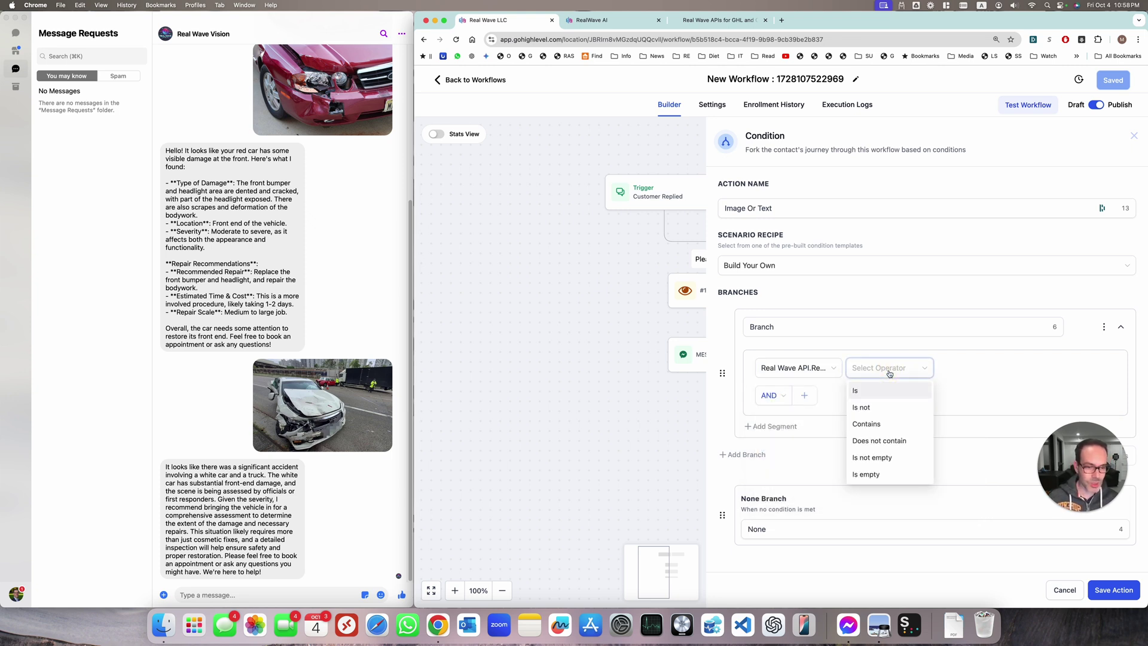
{"action": "left_click", "coordinate": [881, 457]}
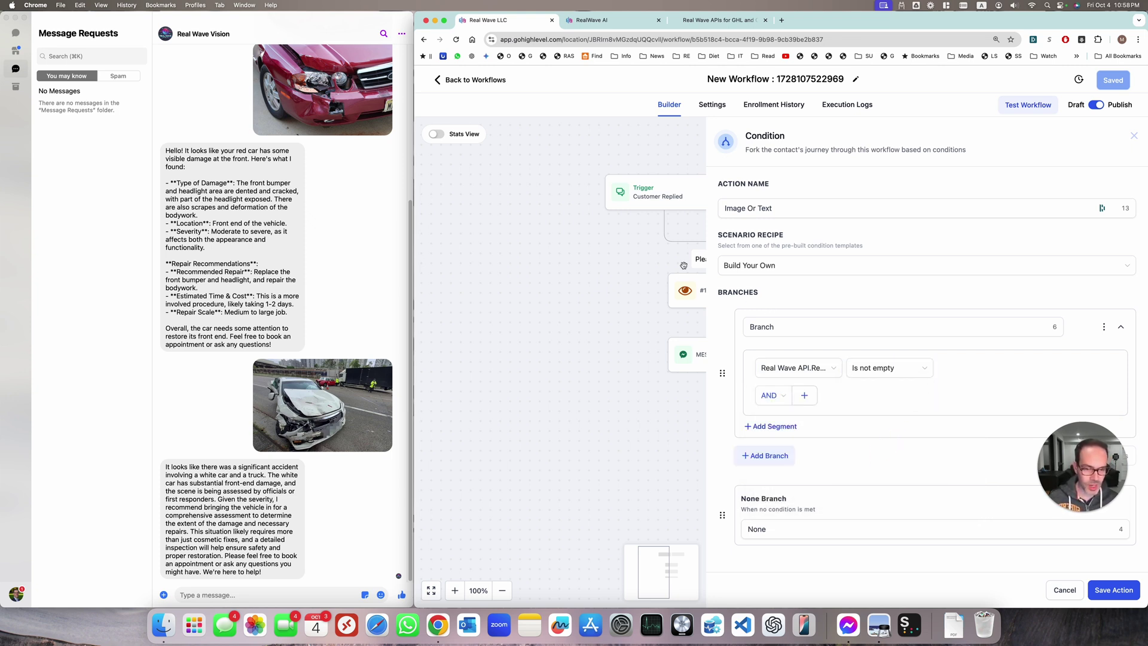
Rename the none branch Text and the first branch Image, and save the condition action and the workflow.
{"action": "left_click", "coordinate": [790, 523]}
{"action": "double_click", "coordinate": [786, 526]}
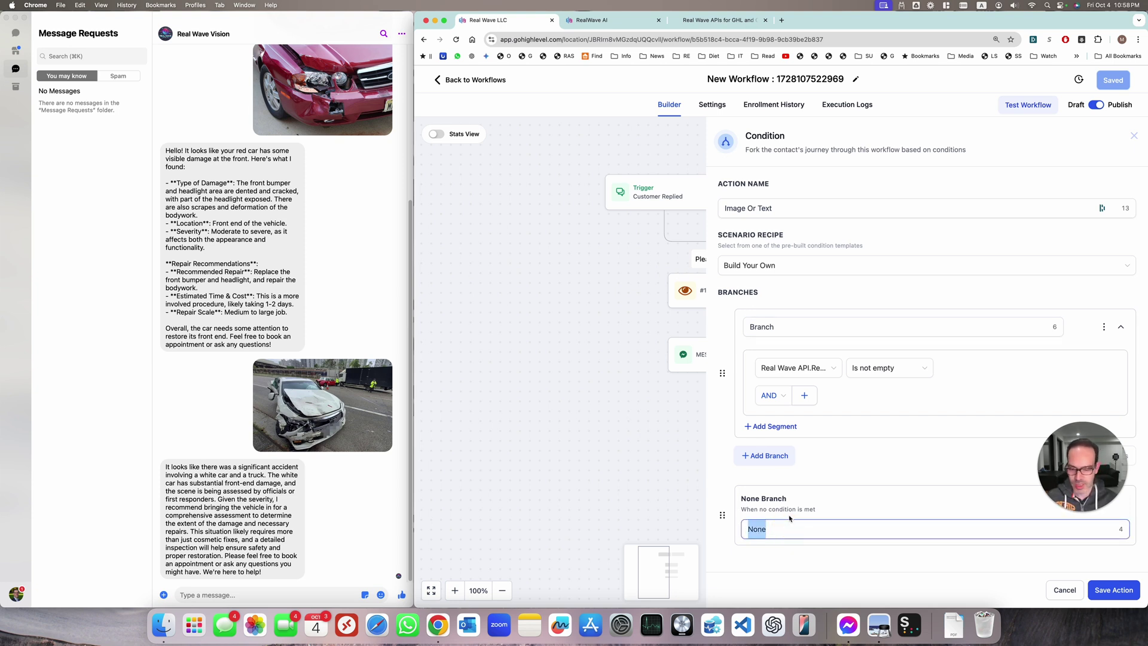
{"action": "type", "text": "Text"}
{"action": "left_click", "coordinate": [787, 327]}
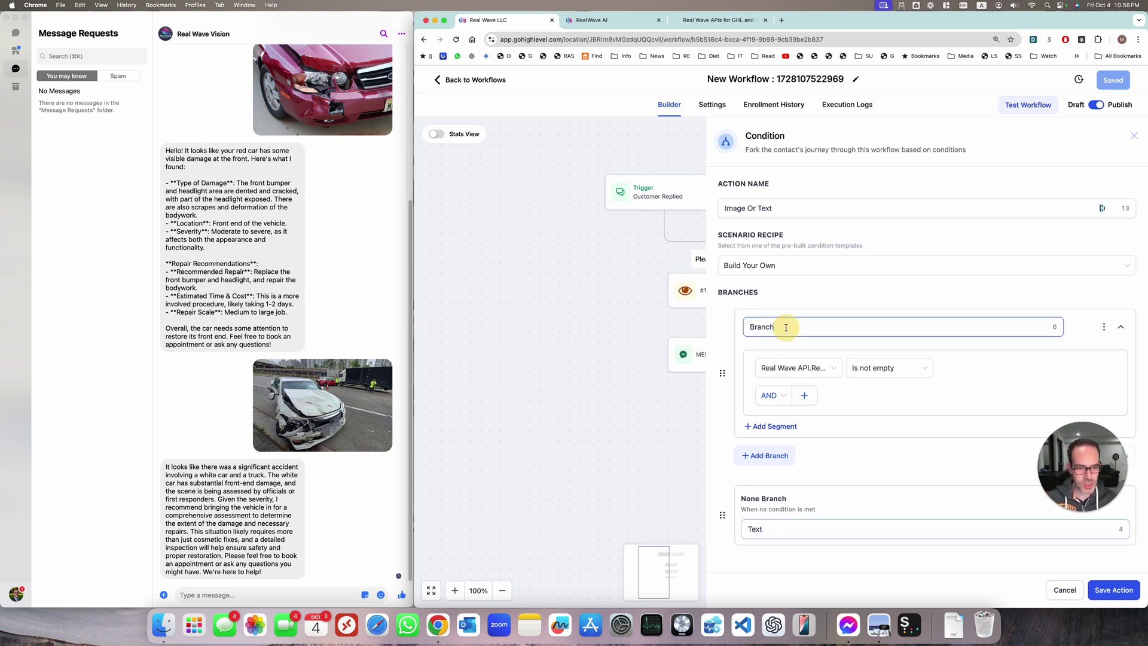
{"action": "double_click", "coordinate": [787, 326]}
{"action": "type", "text": "Image"}
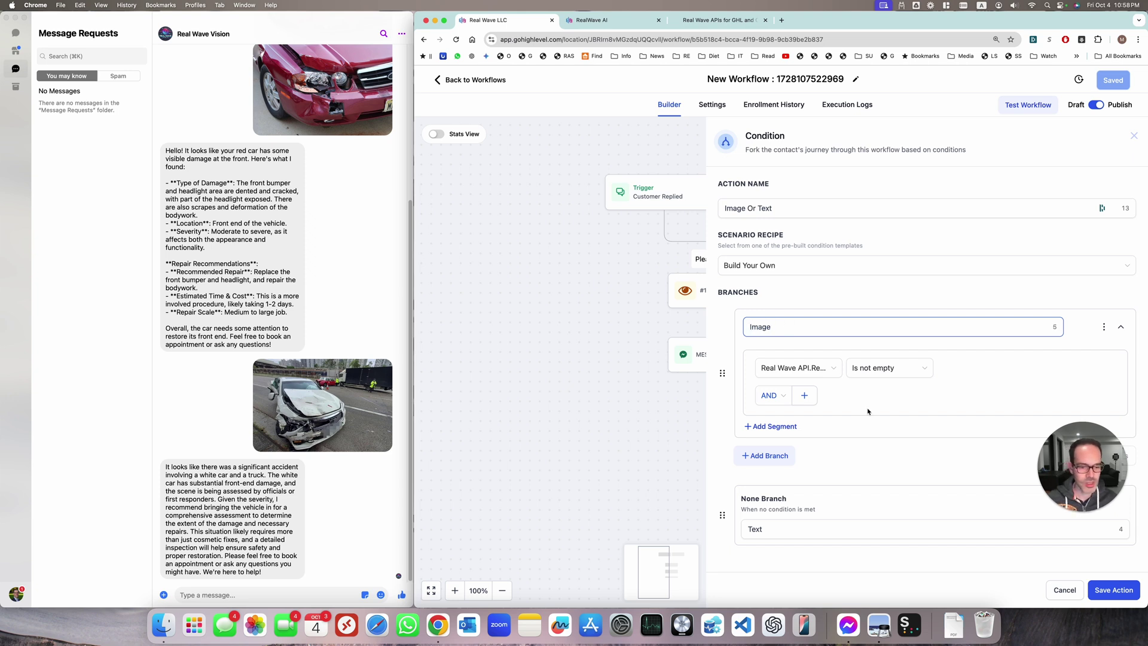
{"action": "left_click", "coordinate": [1114, 589]}
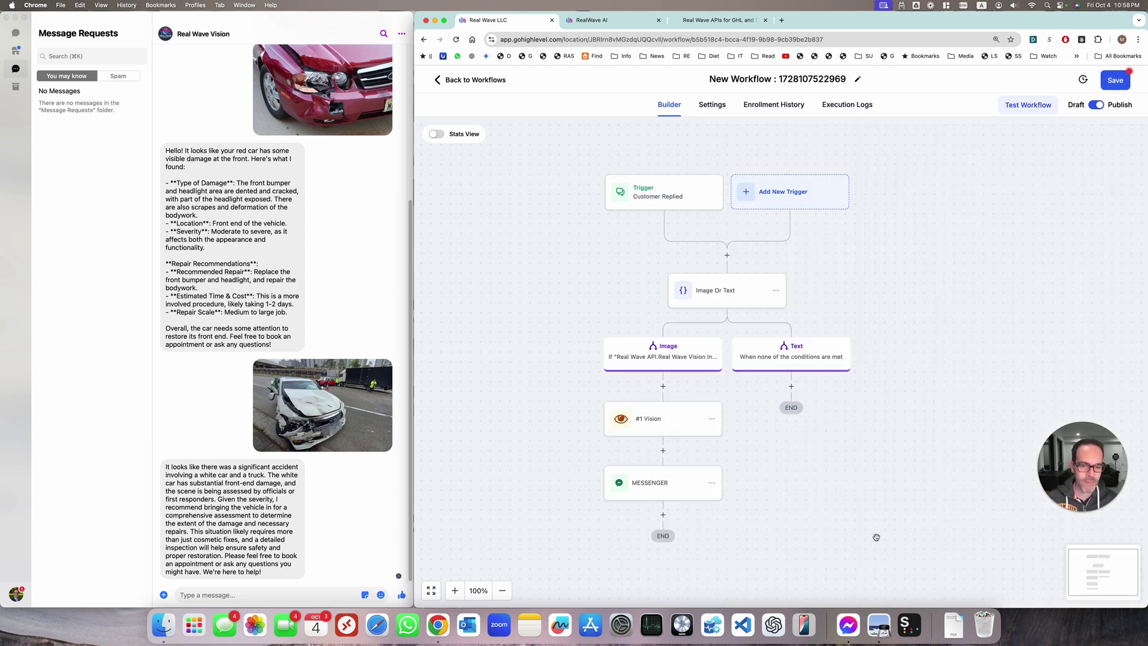
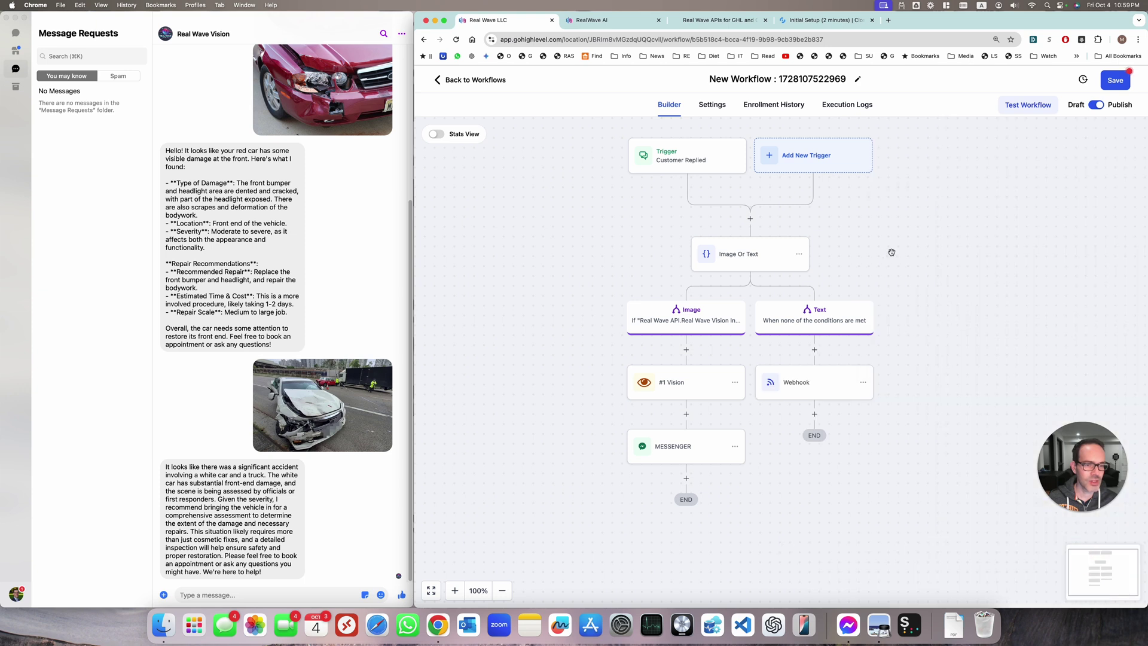
{"action": "left_click", "coordinate": [1107, 85]}
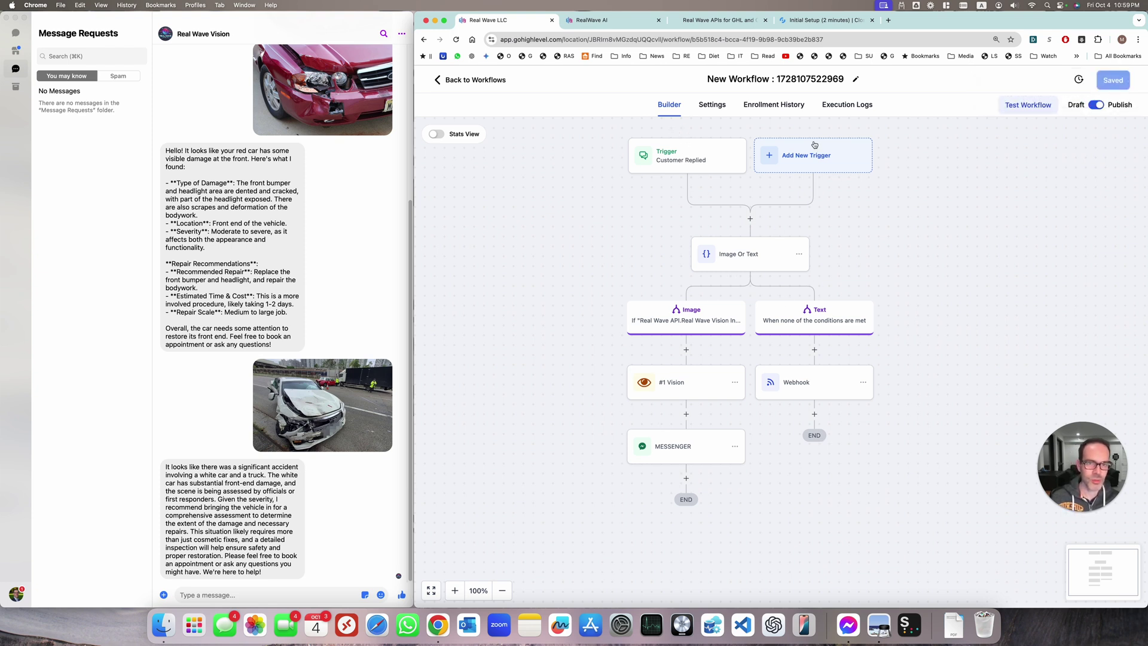
Review the bot's Integrate settings on the RealWave AI site and the CloseBot webhook setup article, and return to the GoHighLevel workflow.
{"action": "left_click", "coordinate": [622, 20]}
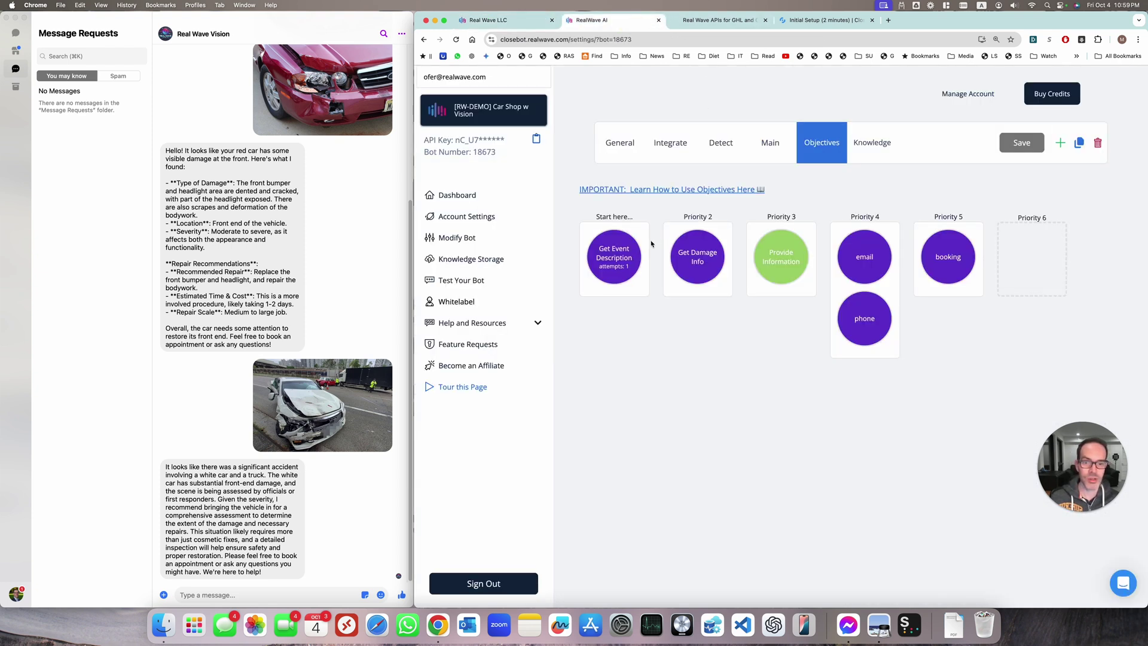
{"action": "left_click", "coordinate": [674, 146]}
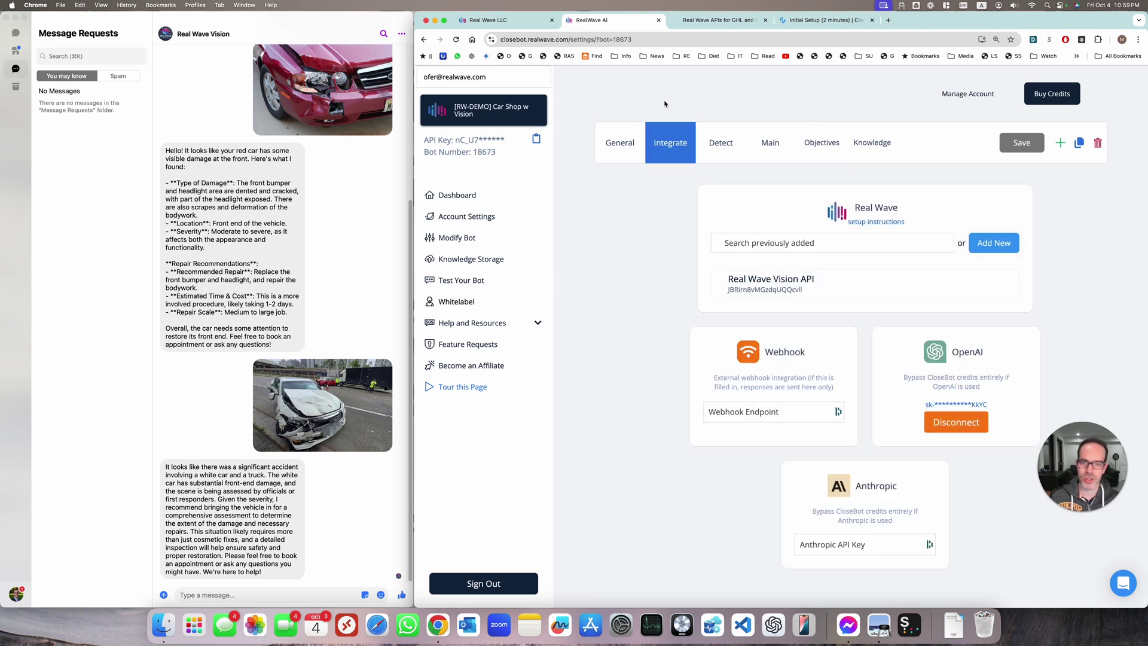
{"action": "left_click", "coordinate": [728, 23]}
{"action": "left_click", "coordinate": [806, 24]}
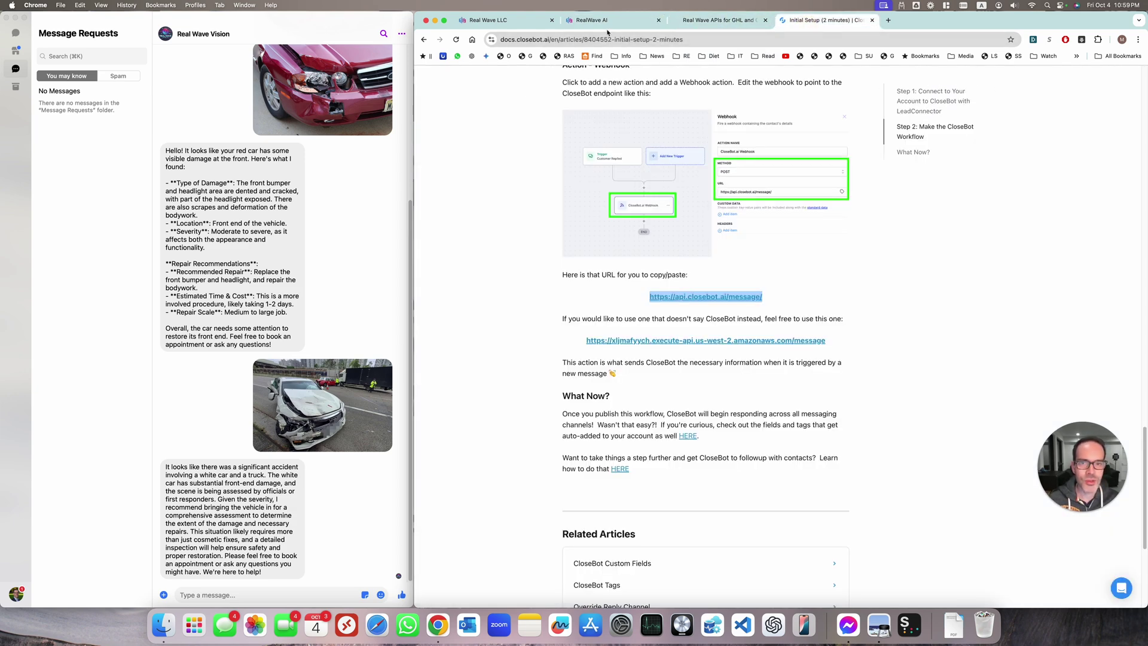
{"action": "left_click", "coordinate": [723, 19]}
{"action": "left_click", "coordinate": [488, 20]}
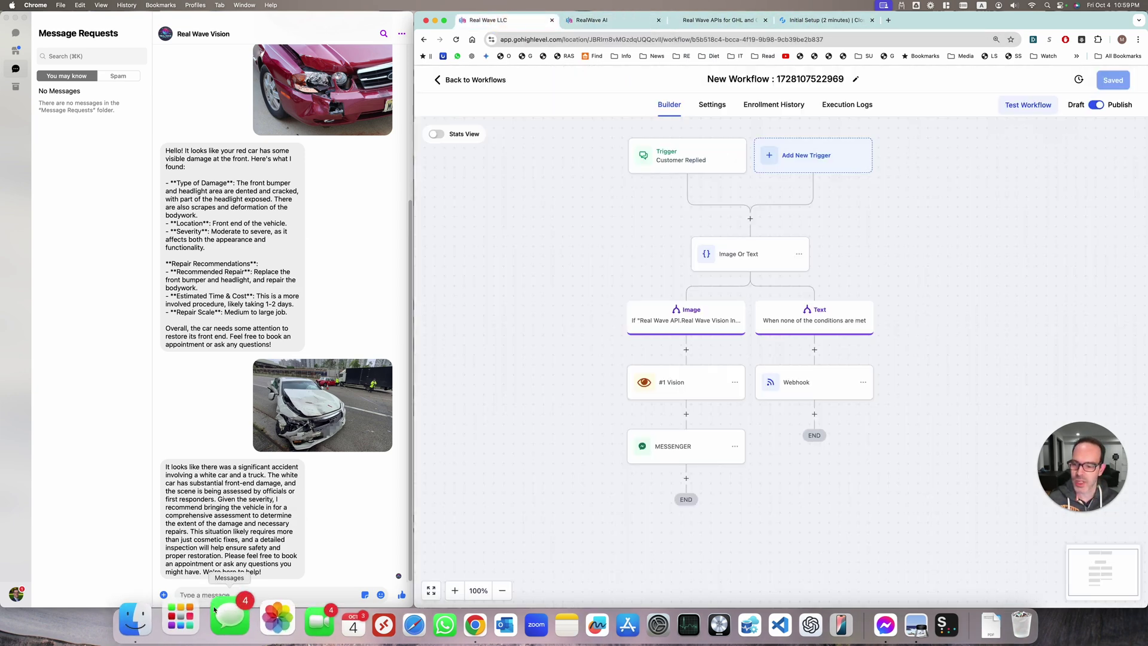
Switch to Messenger and send the text message "hi" to Real Wave Vision.
{"action": "left_click", "coordinate": [205, 594]}
{"action": "type", "text": "hi"}
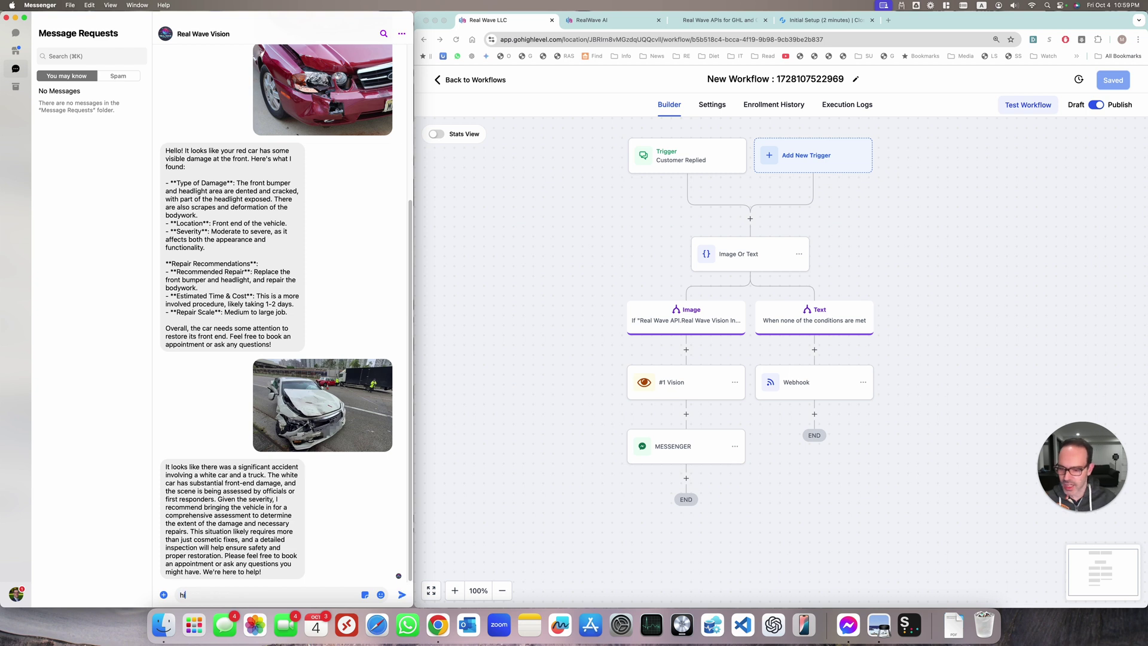
{"action": "key", "text": "Return"}
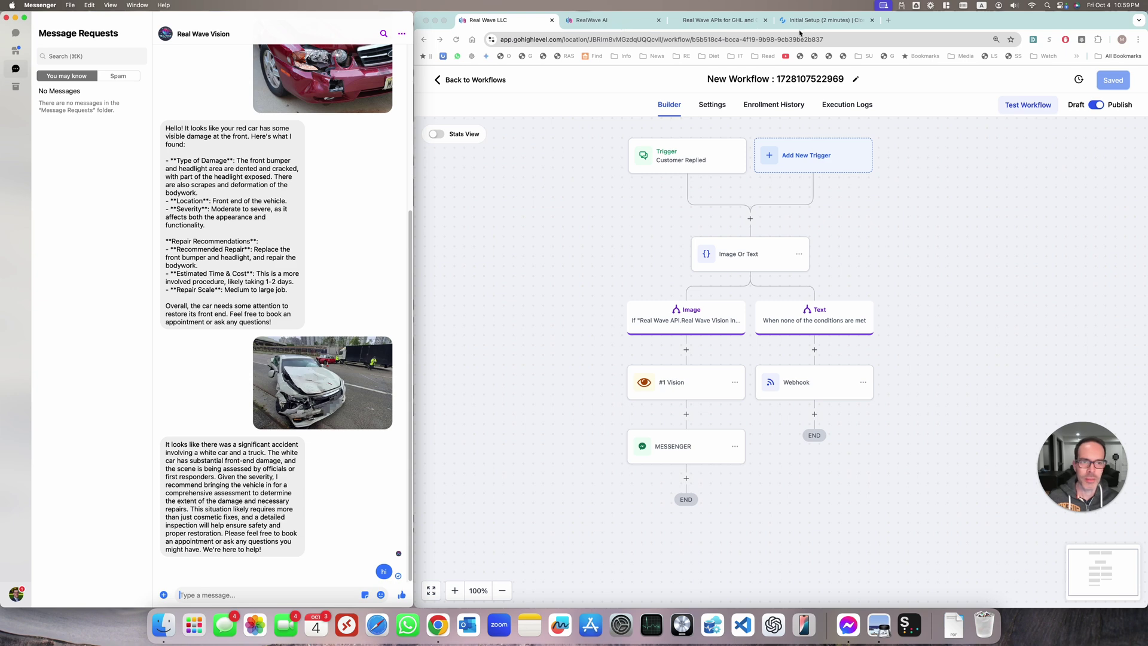
Switch to the RealWave AI site and examine the response statistics and message log on the dashboard.
{"action": "left_click", "coordinate": [699, 24]}
{"action": "left_click", "coordinate": [598, 20]}
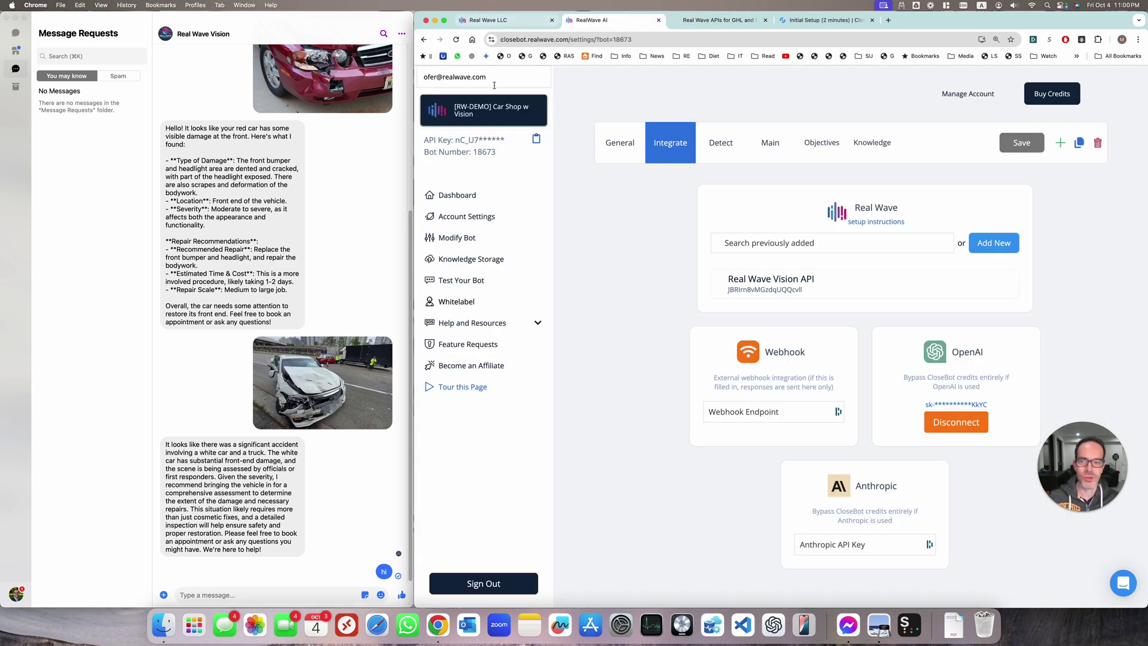
{"action": "left_click", "coordinate": [469, 196]}
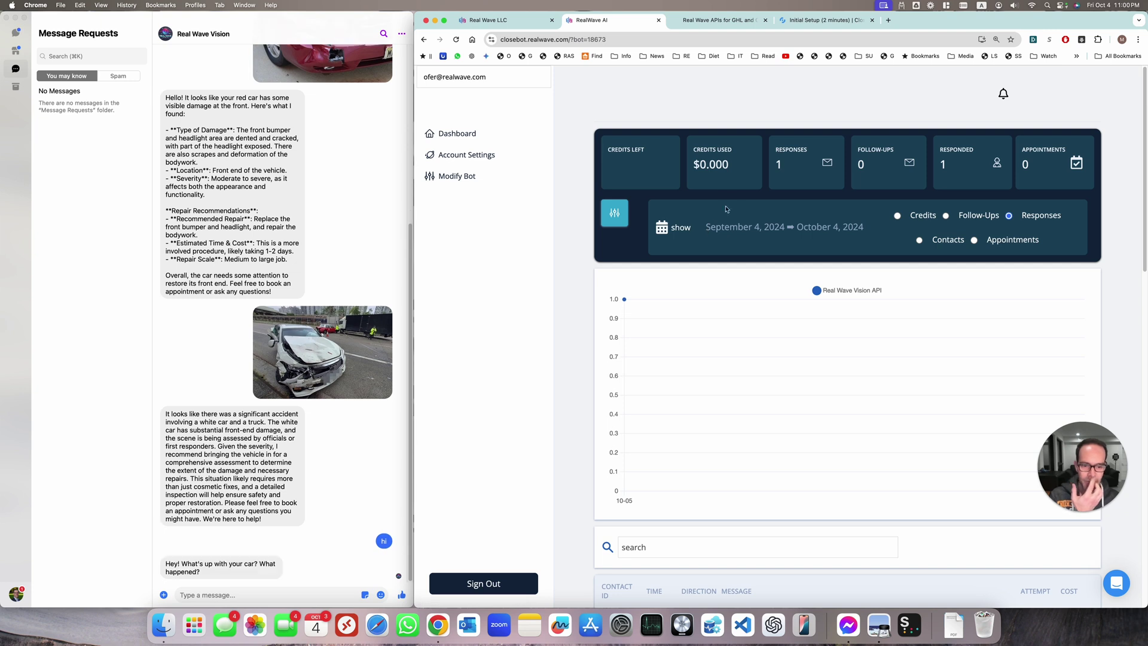
{"action": "scroll", "coordinate": [758, 229], "scroll_direction": "down", "scroll_amount": 5}
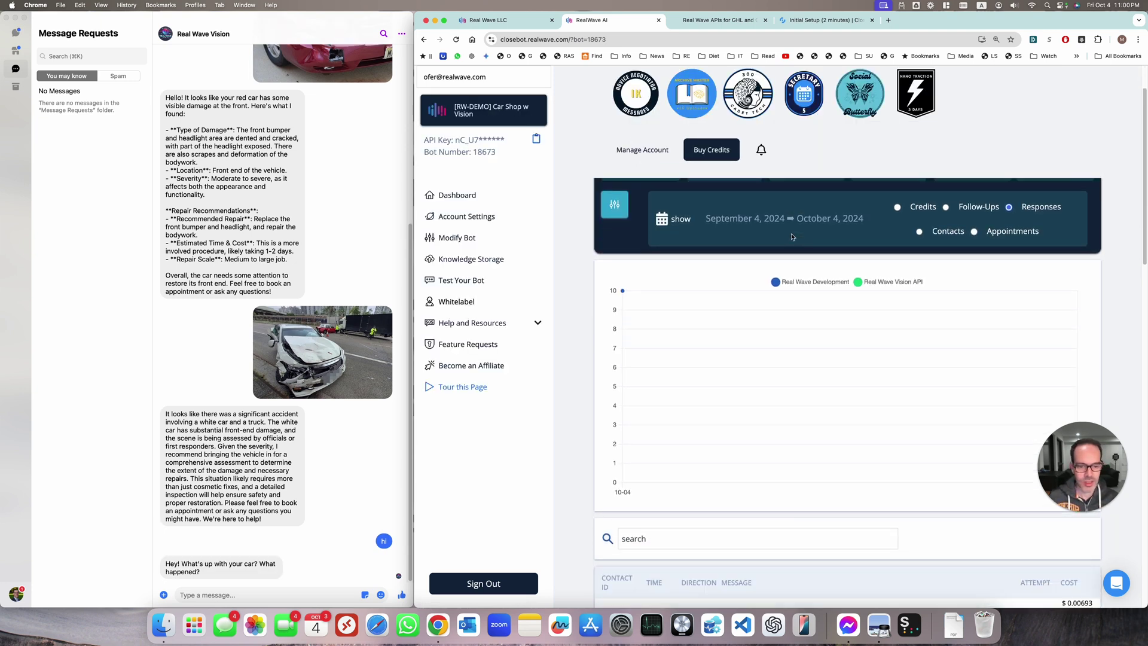
{"action": "scroll", "coordinate": [772, 287], "scroll_direction": "down", "scroll_amount": 1}
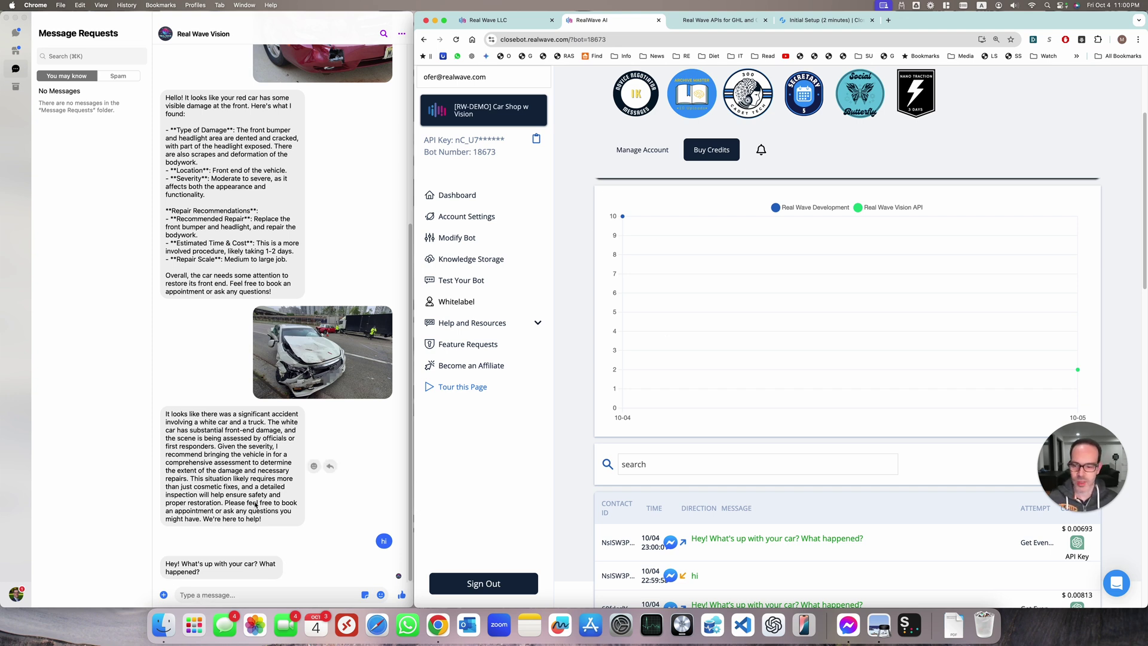
{"action": "scroll", "coordinate": [827, 208], "scroll_direction": "up", "scroll_amount": 5}
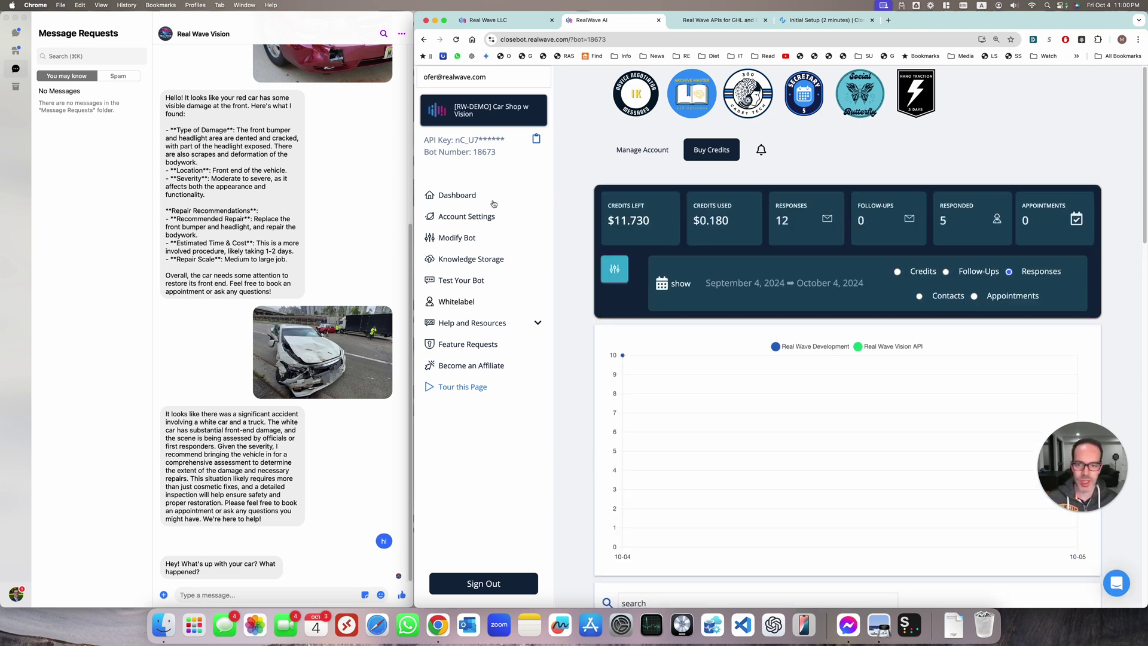
Open the bot's settings and review its objectives, starting with Get Event Description.
{"action": "left_click", "coordinate": [472, 239]}
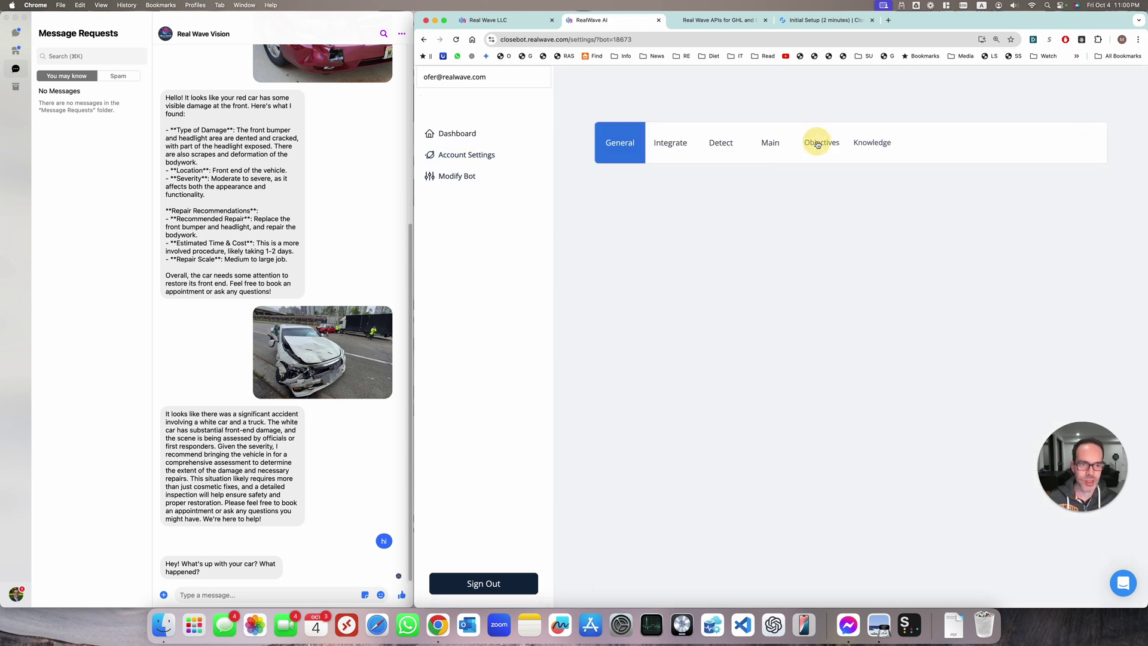
{"action": "left_click", "coordinate": [816, 144]}
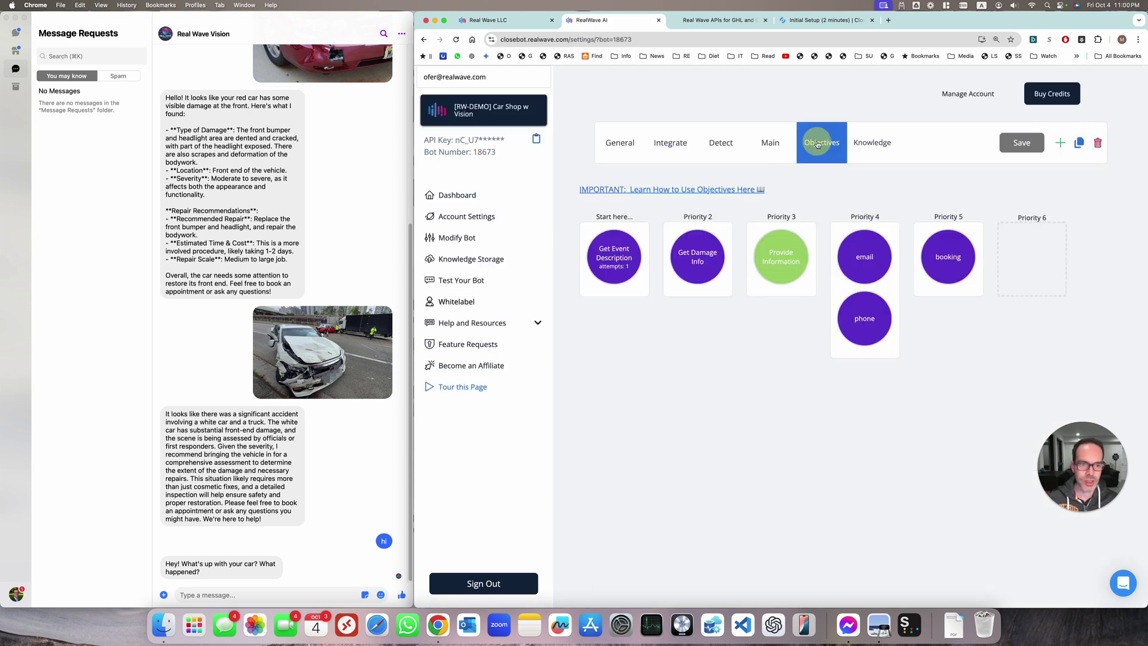
{"action": "mouse_move", "coordinate": [625, 272]}
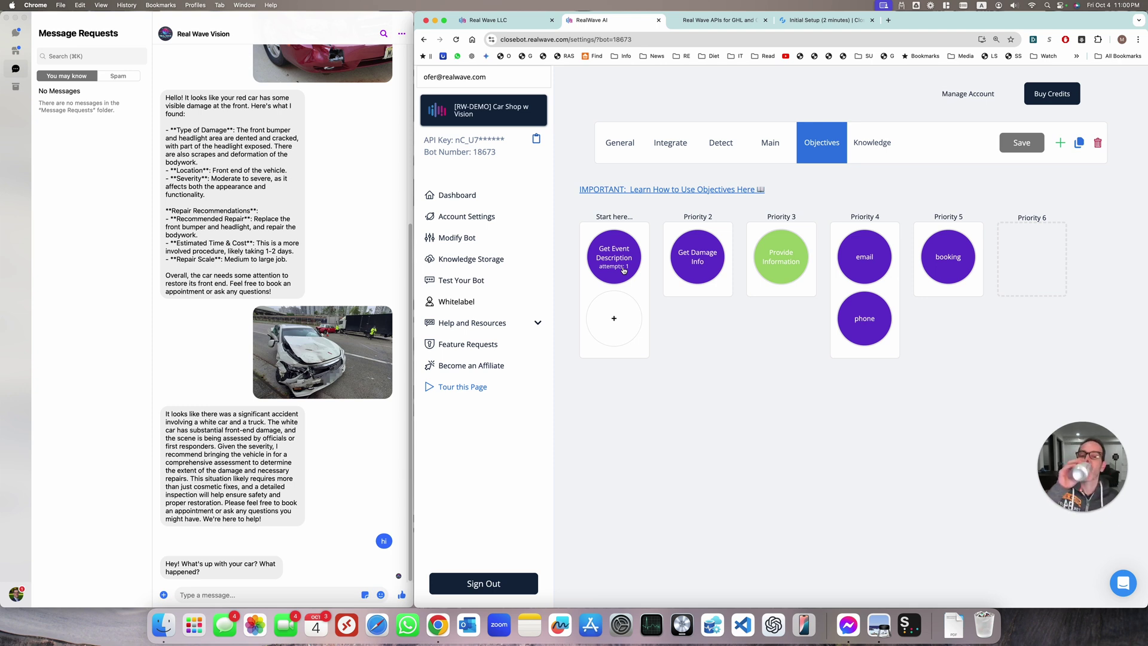
Return to the GoHighLevel workflow and delete the MESSENGER action below #1 Vision.
{"action": "left_click", "coordinate": [508, 20]}
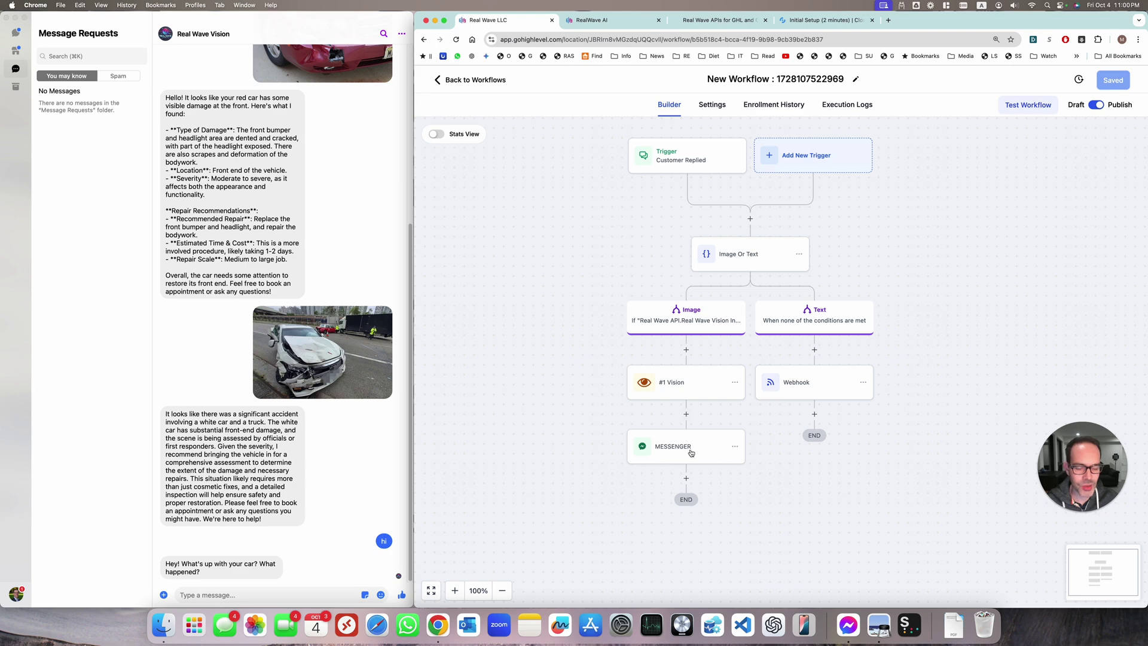
{"action": "left_click", "coordinate": [735, 448]}
{"action": "mouse_move", "coordinate": [771, 520]}
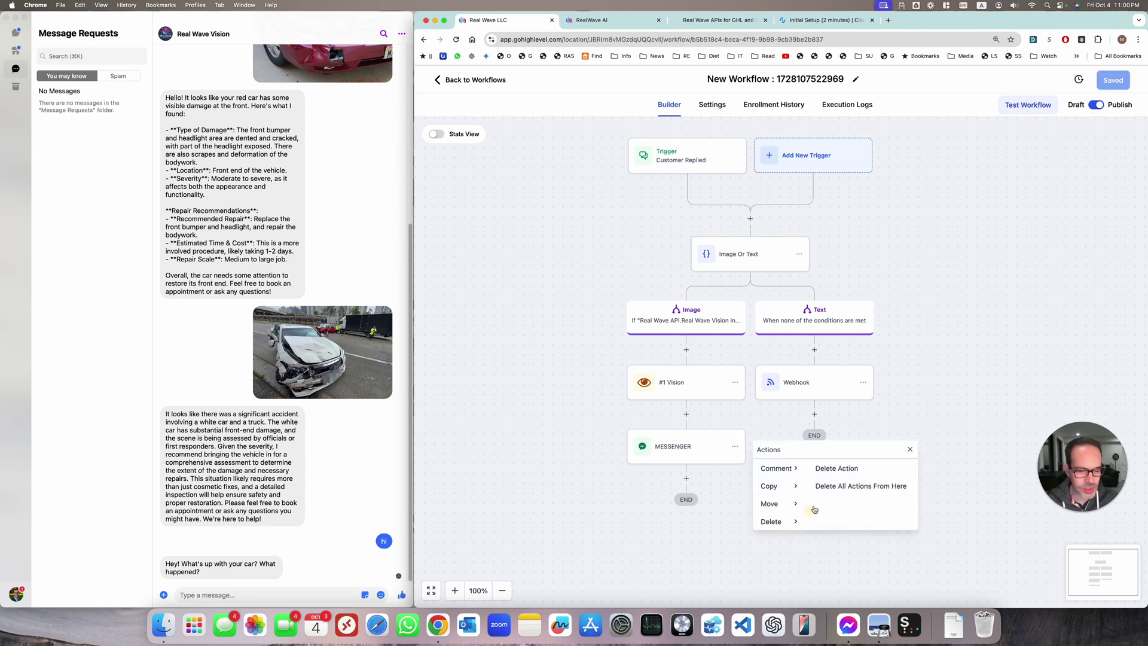
{"action": "left_click", "coordinate": [836, 470]}
{"action": "left_click", "coordinate": [886, 365]}
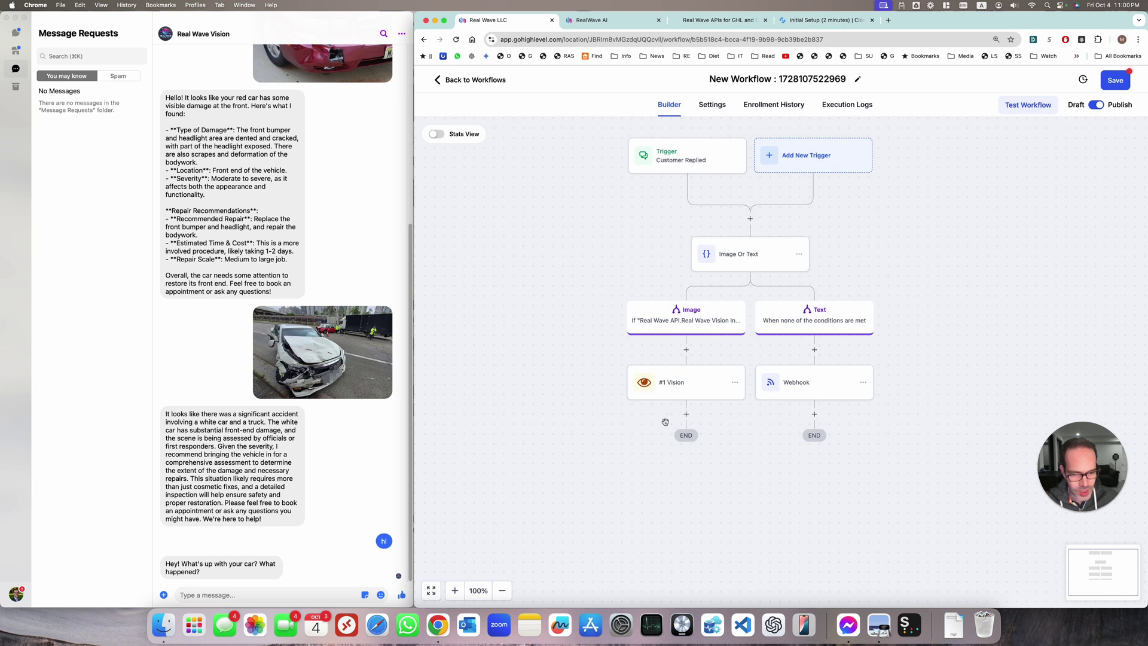
{"action": "left_click", "coordinate": [687, 414]}
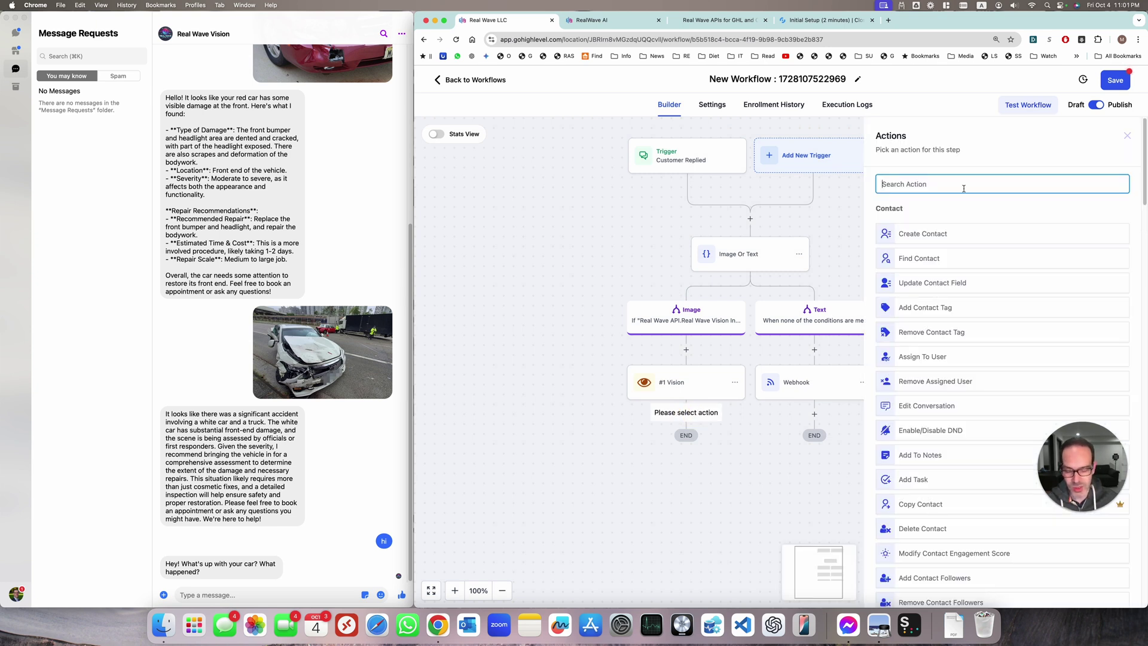
{"action": "type", "text": "web"}
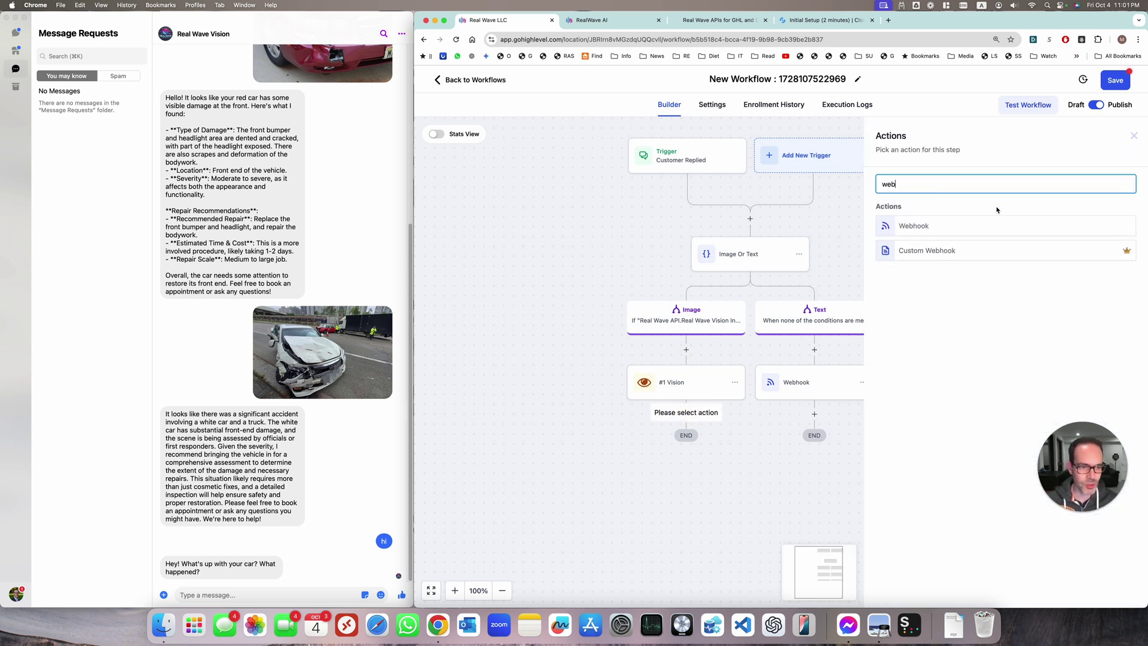
{"action": "left_click", "coordinate": [917, 227]}
{"action": "left_click", "coordinate": [920, 286]}
{"action": "type", "text": "https://api.closebot.ai/message/"}
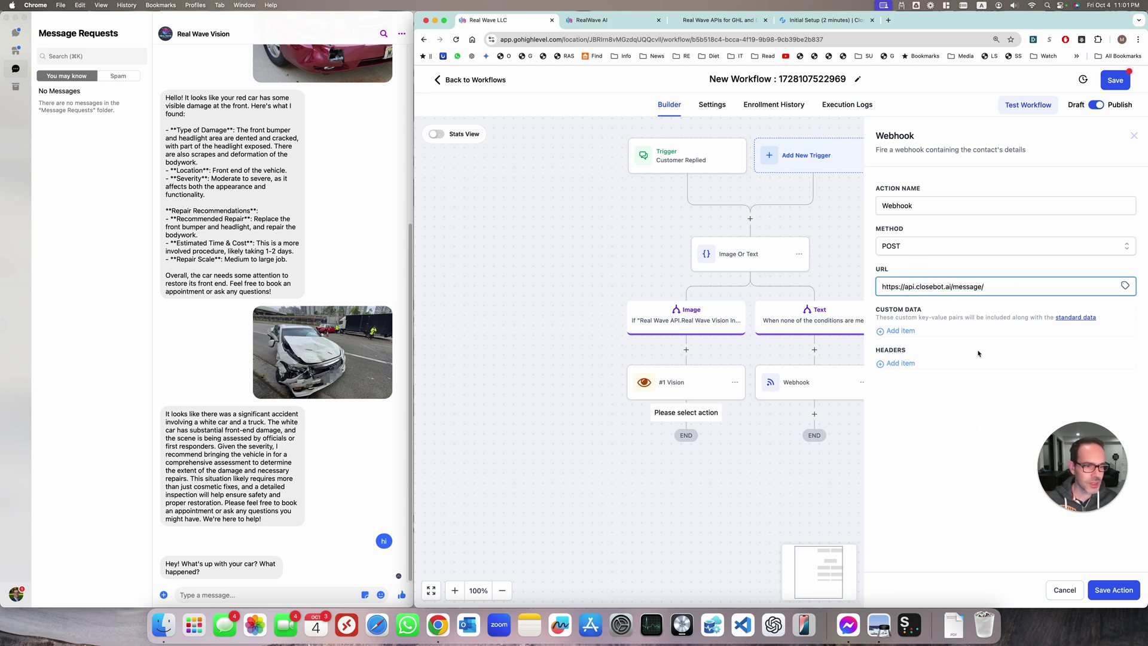
Add the webhook custom data key "message" with the Real Wave #1 Vision Response as its value, and save the action and workflow.
{"action": "left_click", "coordinate": [902, 331]}
{"action": "left_click", "coordinate": [931, 335]}
{"action": "type", "text": "message"}
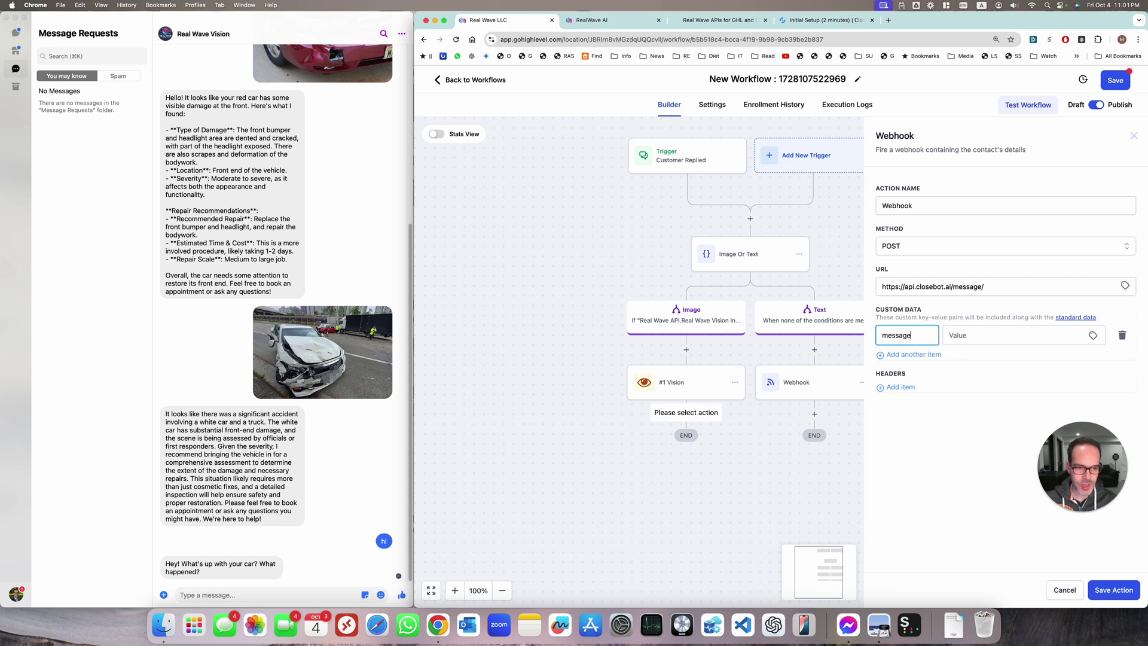
{"action": "left_click", "coordinate": [977, 338]}
{"action": "left_click", "coordinate": [1093, 335]}
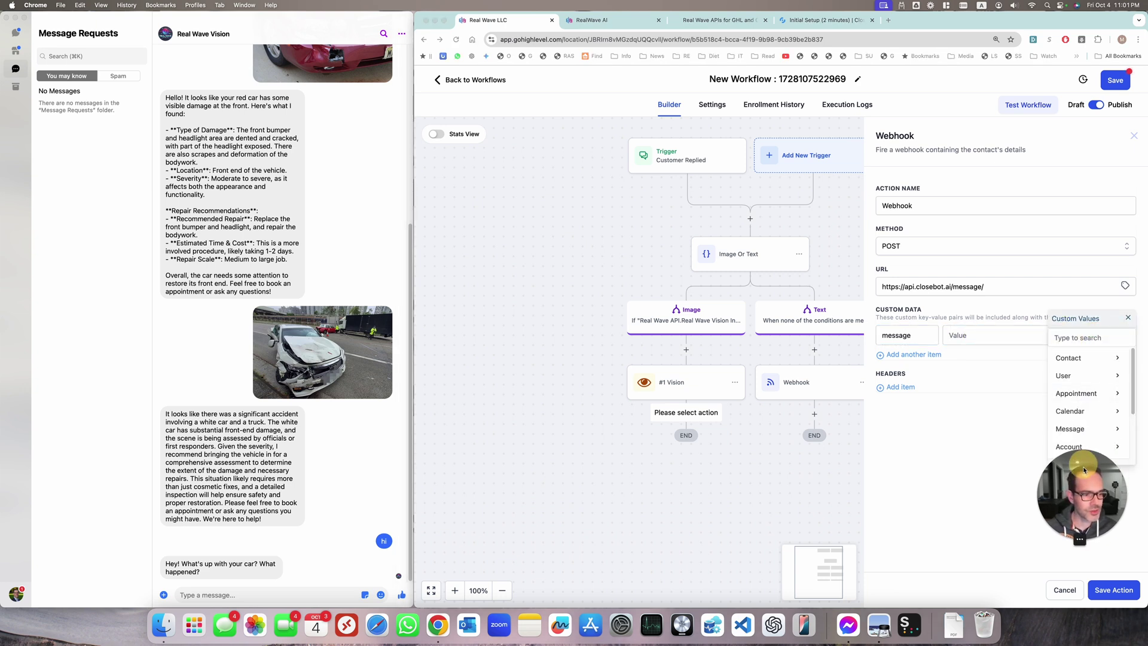
{"action": "scroll", "coordinate": [1080, 414], "scroll_direction": "down", "scroll_amount": 3}
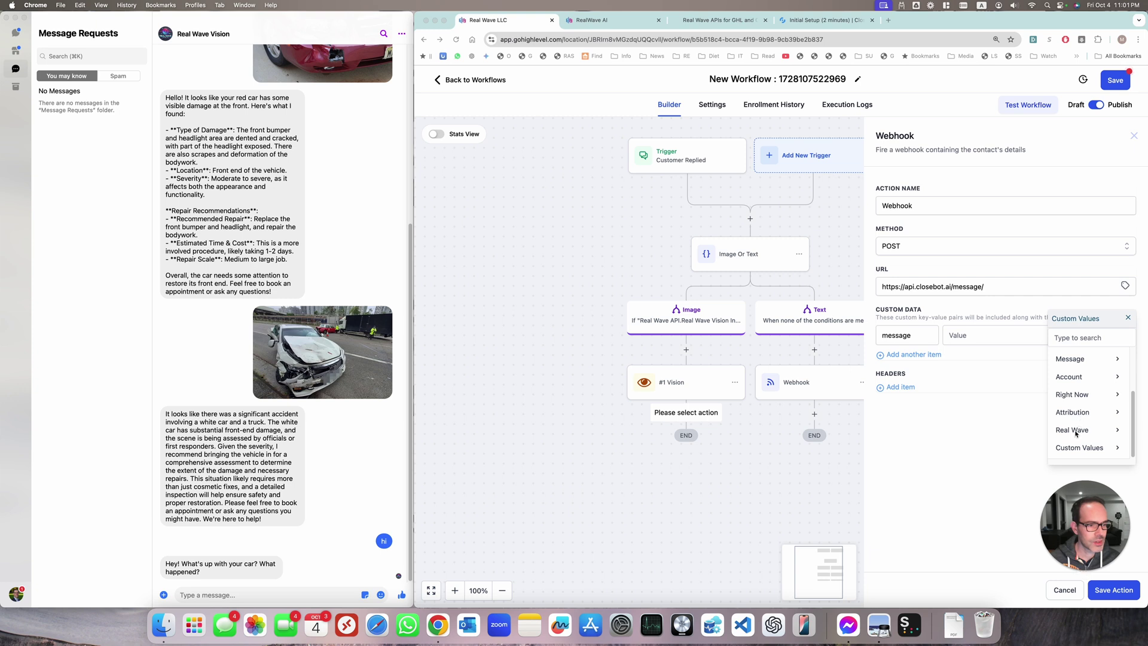
{"action": "left_click", "coordinate": [1077, 431]}
{"action": "left_click", "coordinate": [1091, 359]}
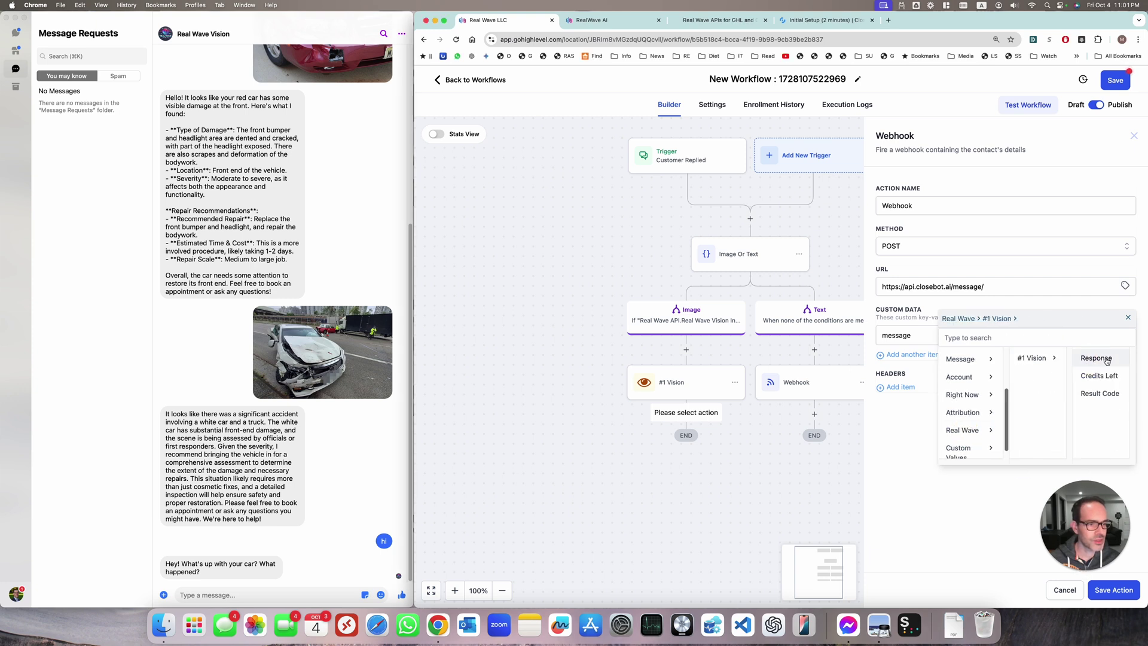
{"action": "left_click", "coordinate": [1089, 361]}
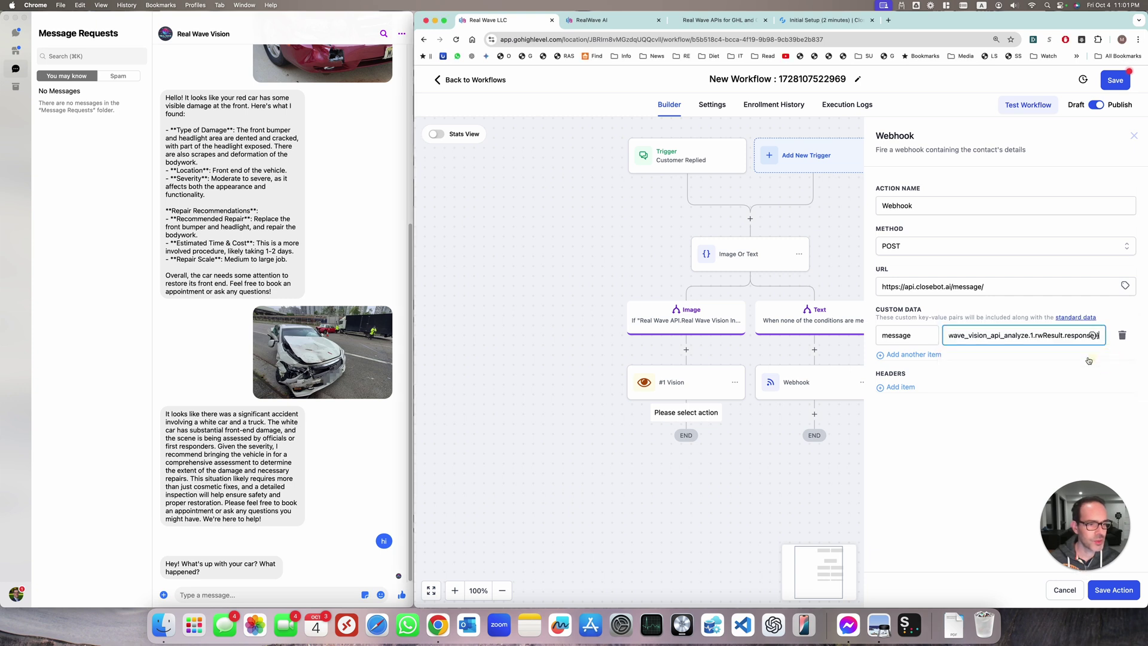
{"action": "left_click", "coordinate": [1100, 591]}
{"action": "left_click", "coordinate": [1113, 81]}
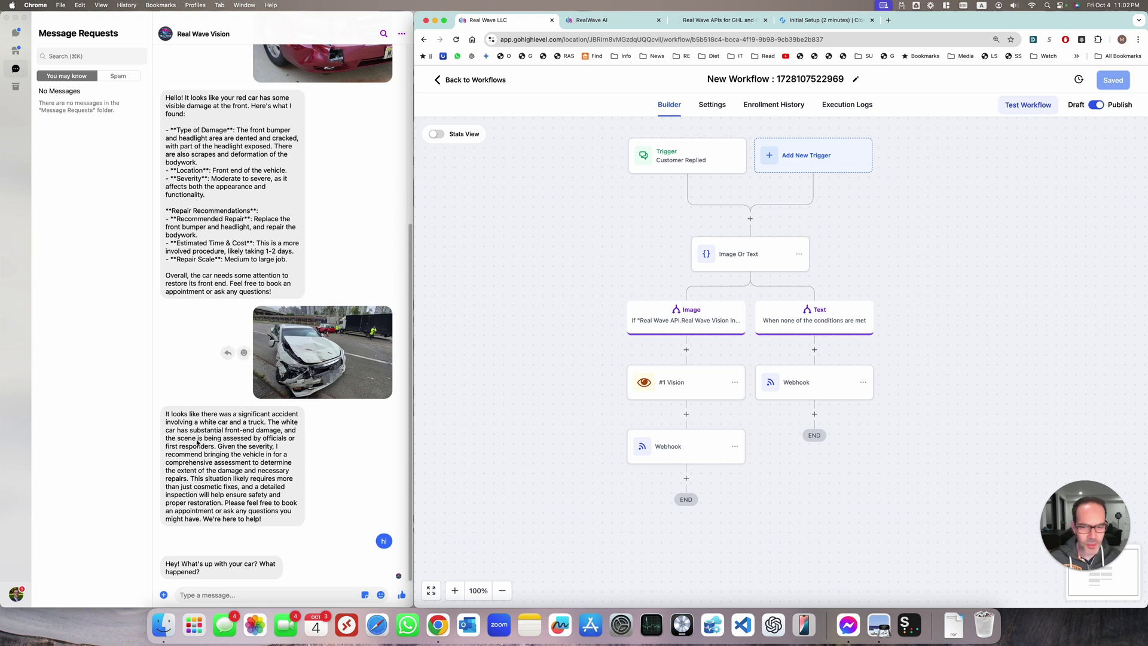
Reply to the bot in the Real Wave Vision Messenger chat with "I was in a small accident".
{"action": "left_click", "coordinate": [207, 596]}
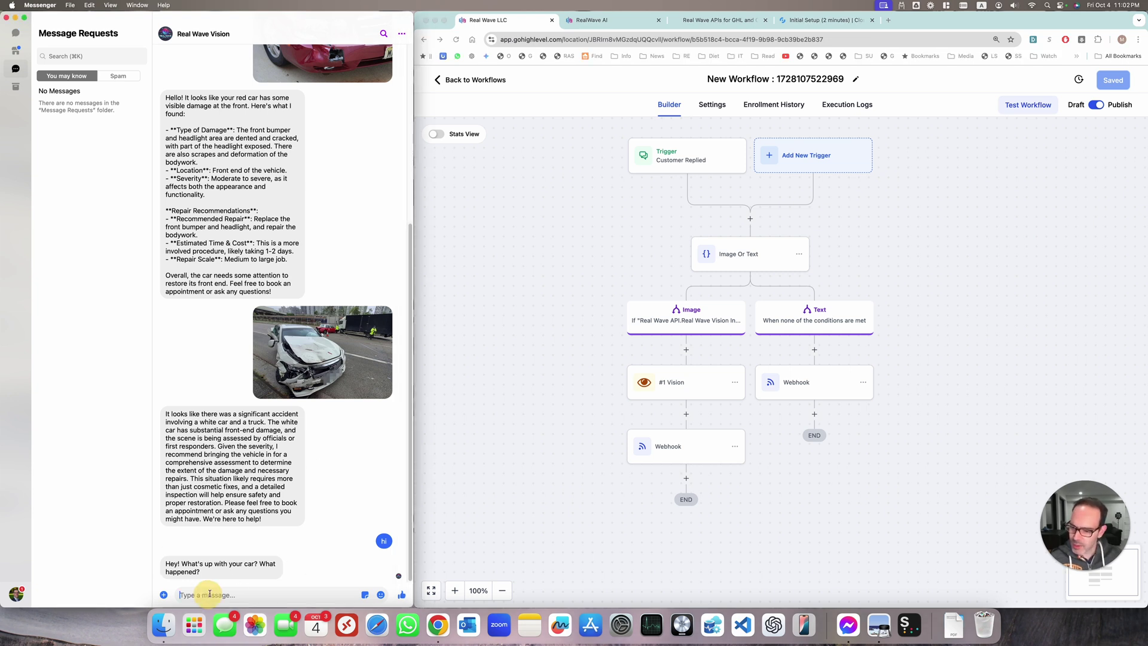
{"action": "type", "text": "I was in a"}
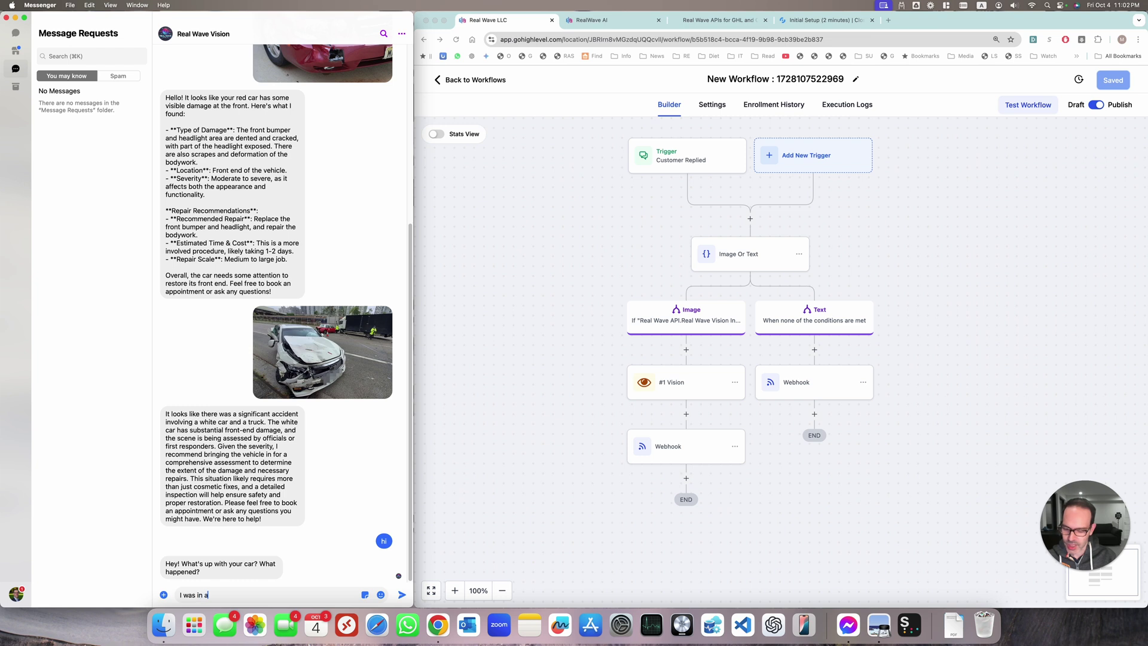
{"action": "type", "text": " small"}
{"action": "type", "text": "ident"}
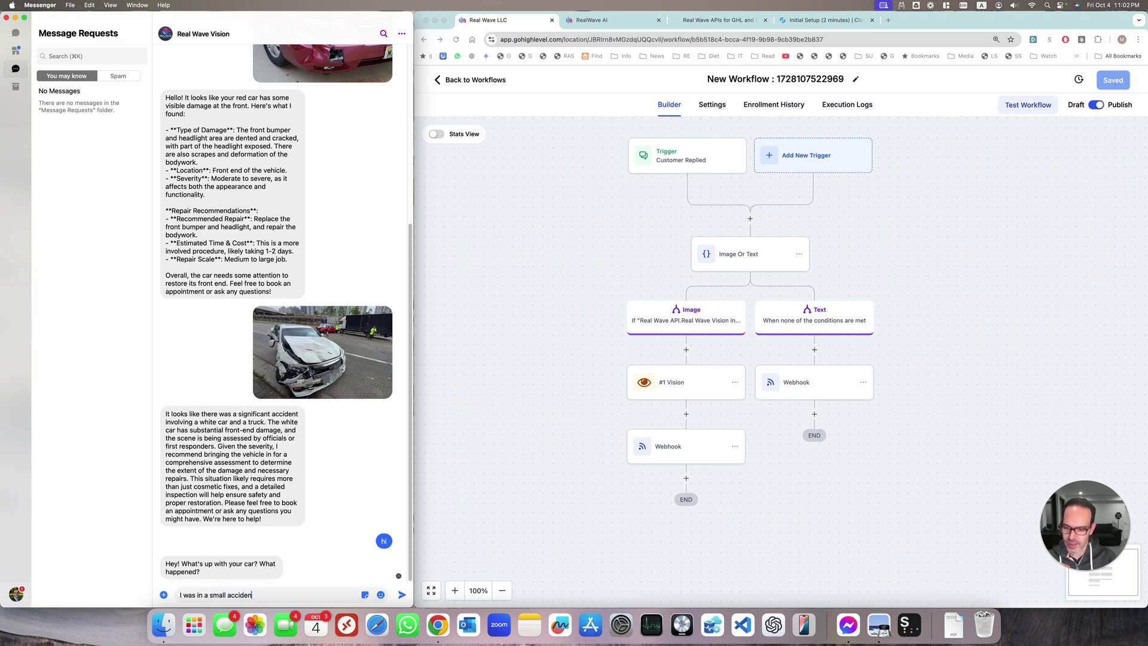
{"action": "key", "text": "Return"}
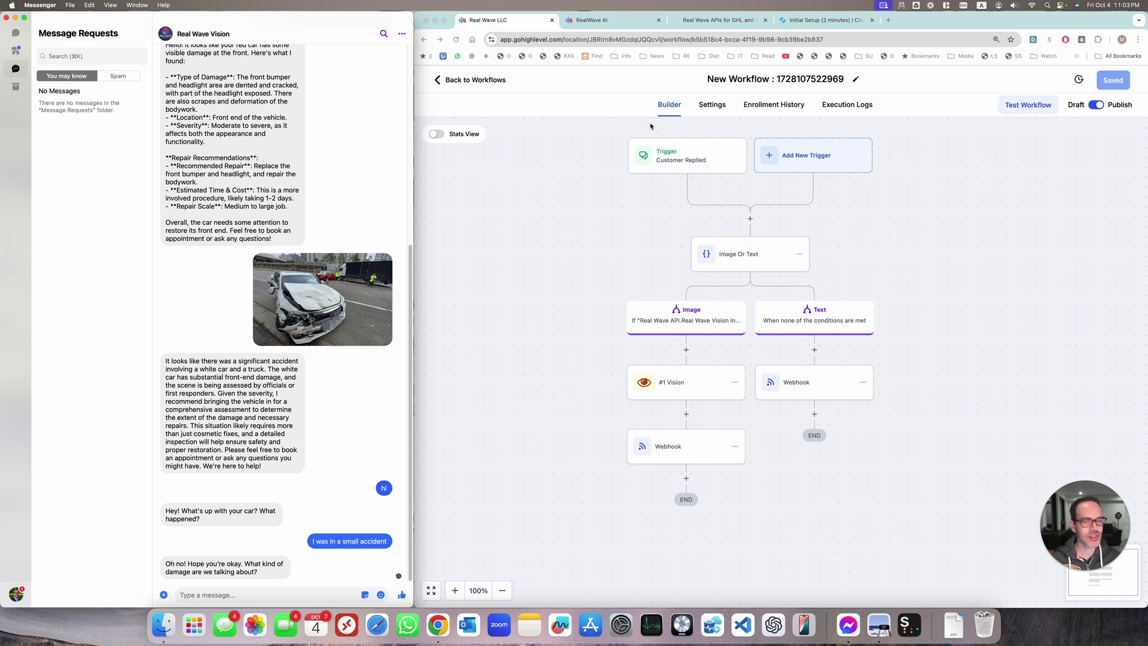
Check the Get Damage Info objective in the bot's objectives and return to the GoHighLevel workflow.
{"action": "left_click", "coordinate": [607, 24]}
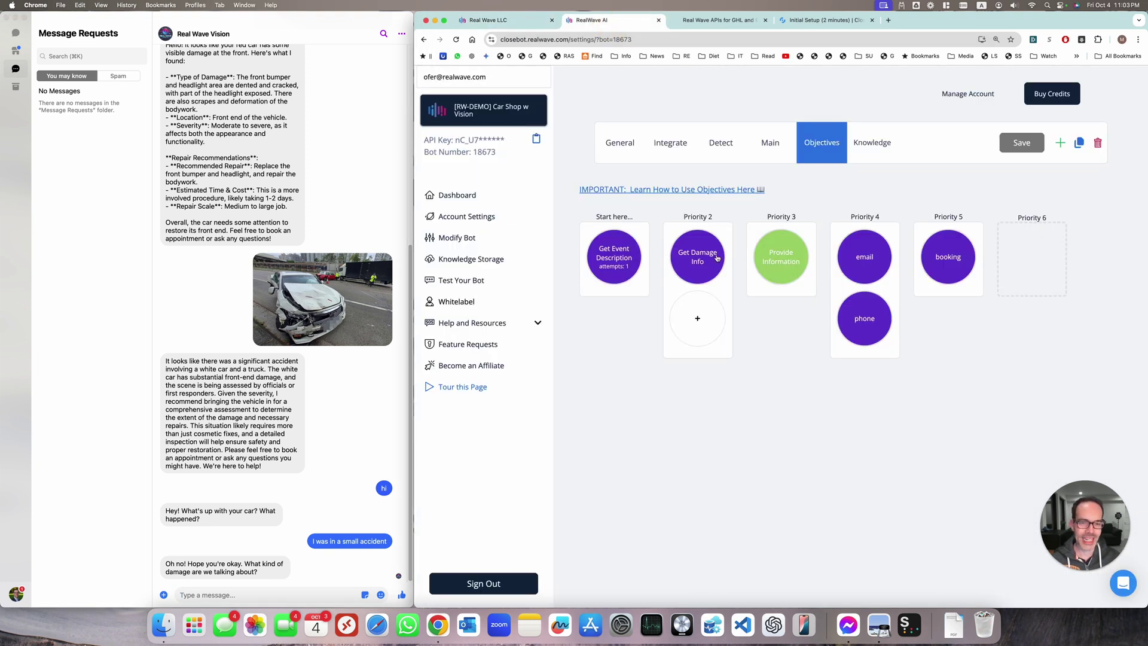
{"action": "left_click", "coordinate": [514, 21]}
Preview the car damage photos in the Auto Shop folder and send windshield.jpeg in the Messenger chat.
{"action": "left_click", "coordinate": [163, 625]}
{"action": "left_click", "coordinate": [678, 221]}
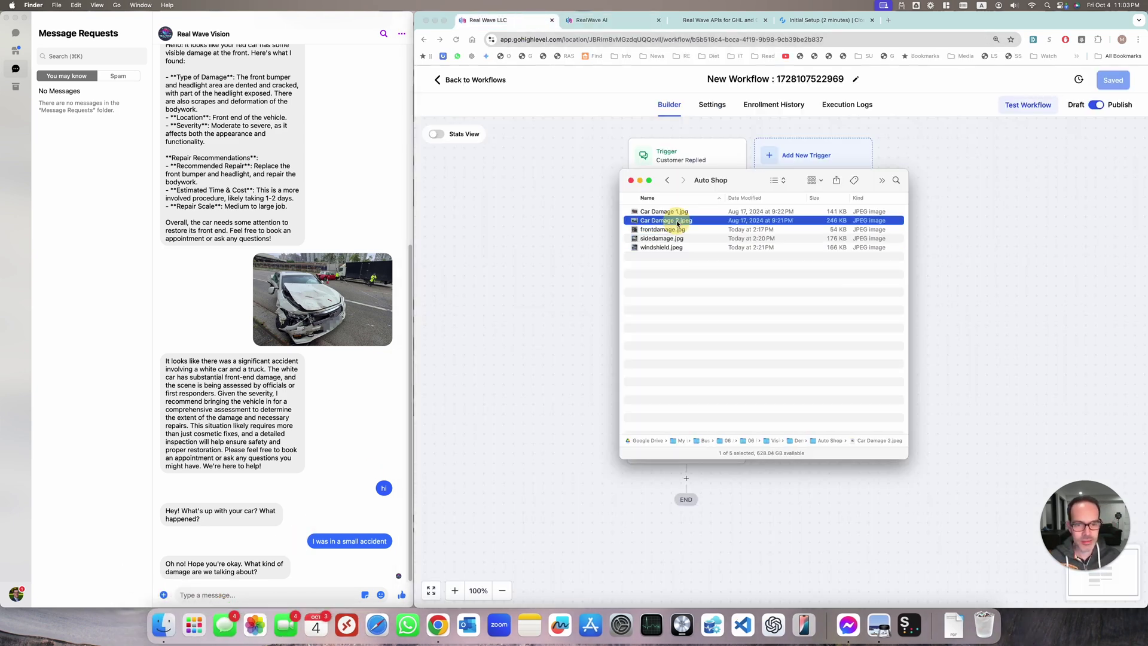
{"action": "key", "text": "space"}
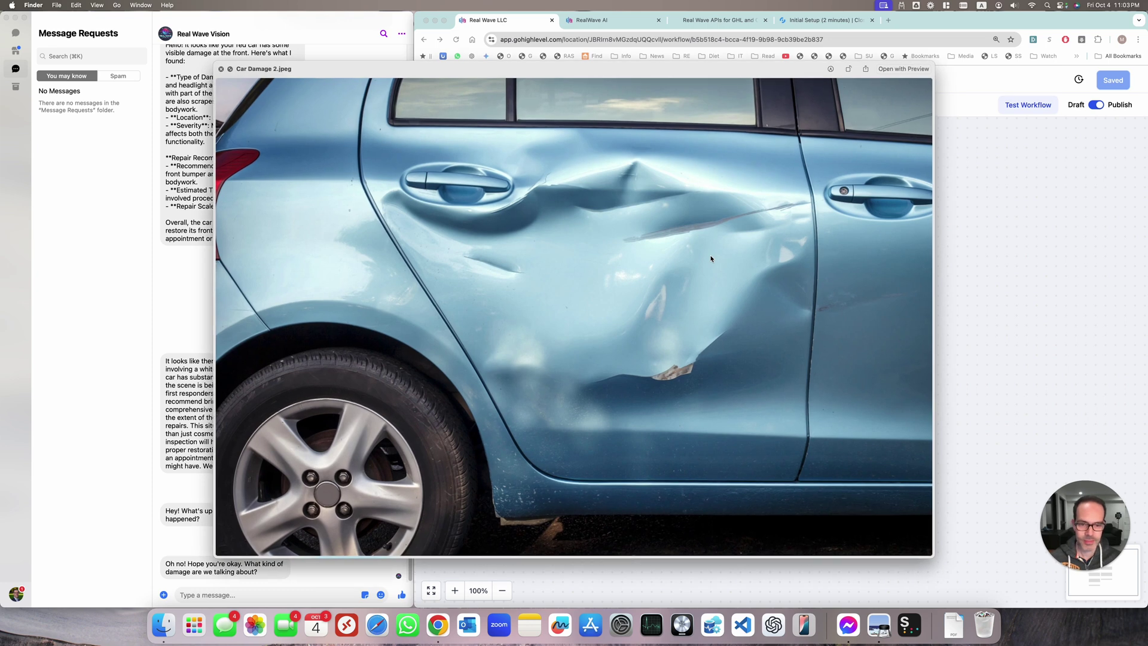
{"action": "key", "text": "Down"}
{"action": "key", "text": "Down"}
{"action": "key", "text": "Down"}
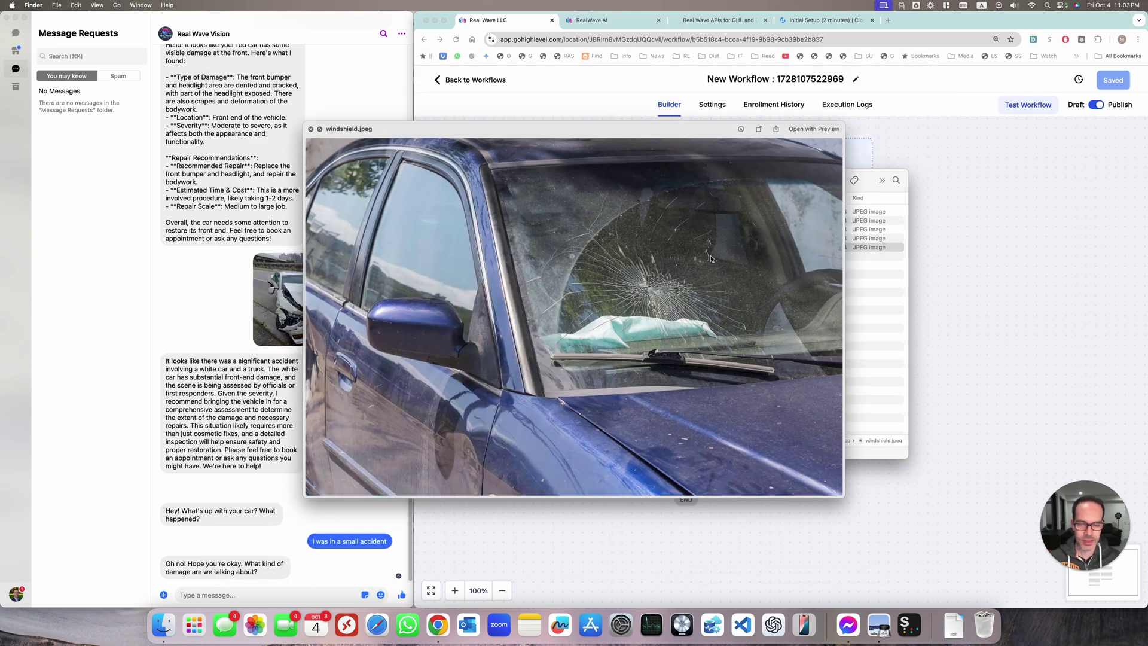
{"action": "key", "text": "space"}
{"action": "left_click_drag", "start_coordinate": [702, 248], "coordinate": [298, 501]}
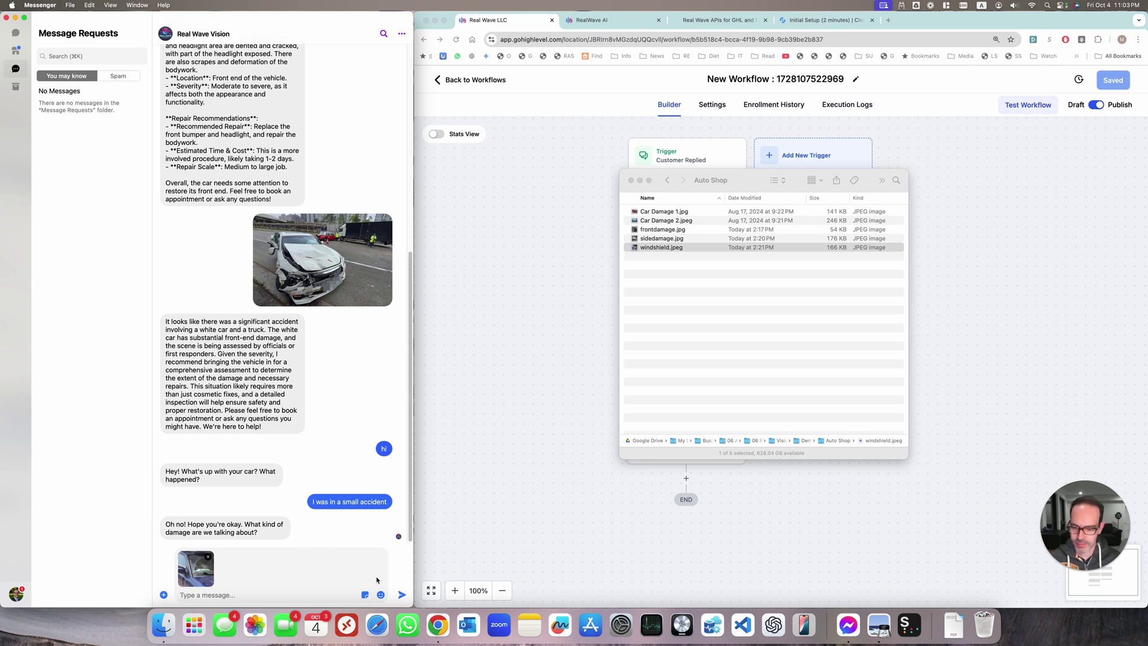
{"action": "left_click", "coordinate": [402, 595]}
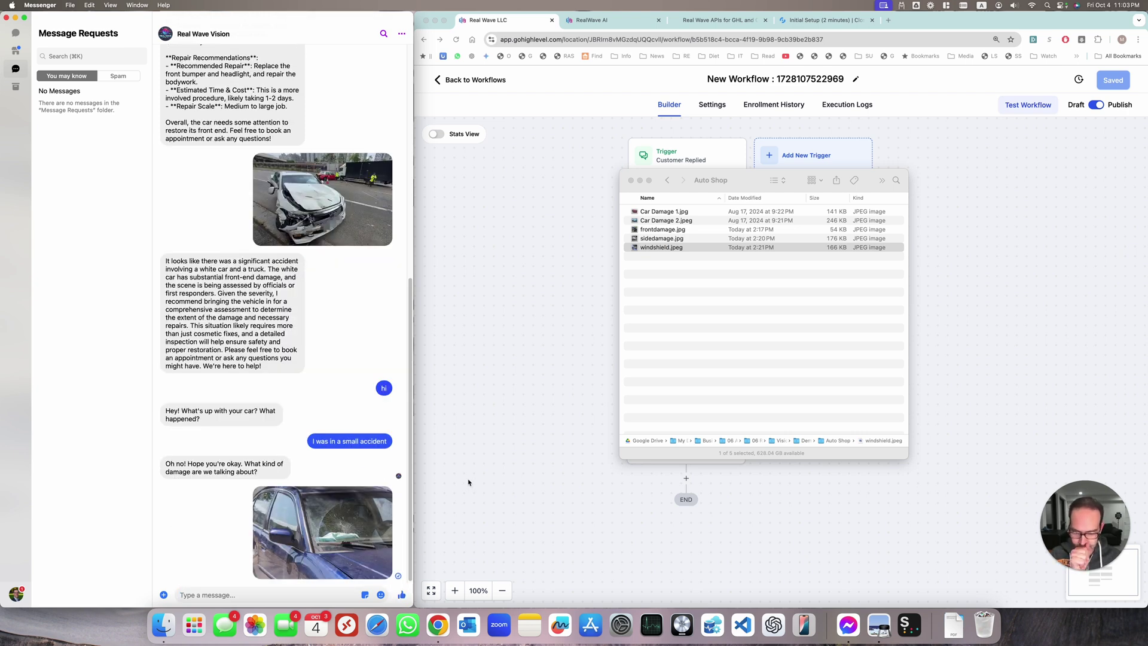
{"action": "left_click", "coordinate": [463, 392]}
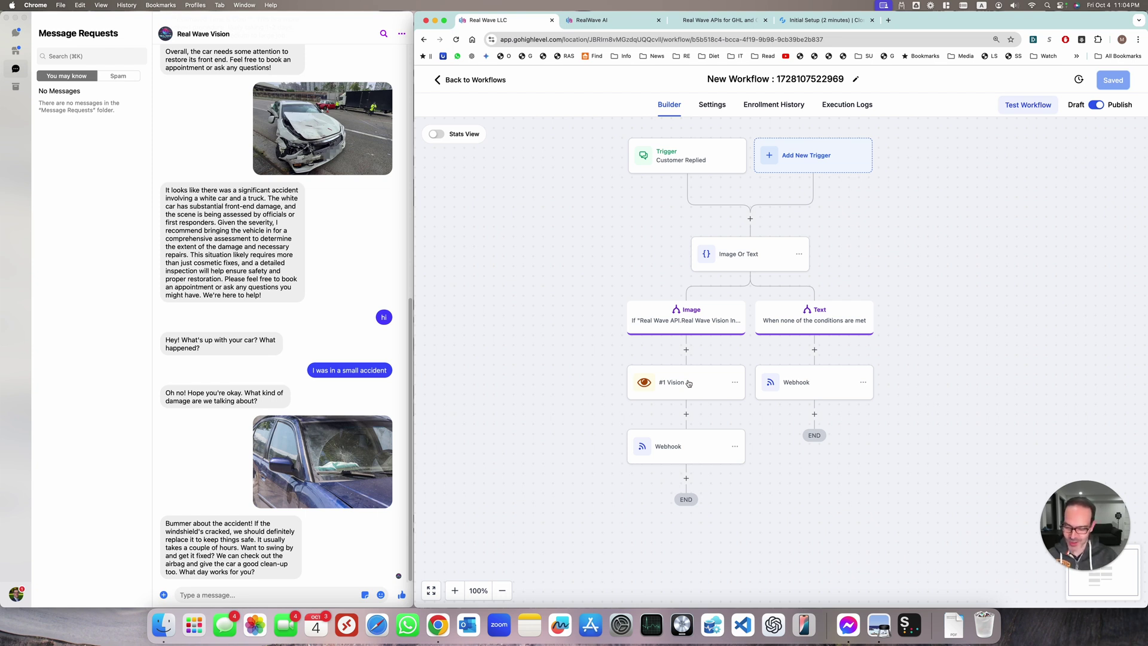
Answer the bot's appointment question in the Messenger chat with "yes let's do it!".
{"action": "left_click", "coordinate": [214, 595]}
{"action": "type", "text": "yes lets"}
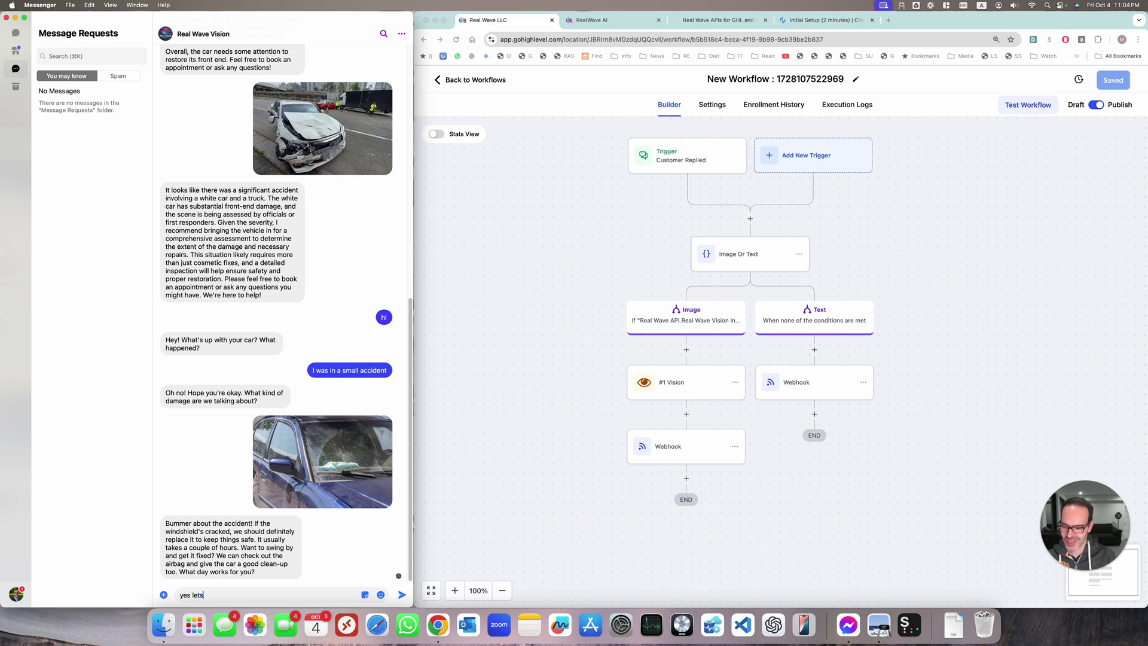
{"action": "type", "text": ";'s"}
{"action": "key", "text": "BackSpace"}
{"action": "key", "text": "BackSpace"}
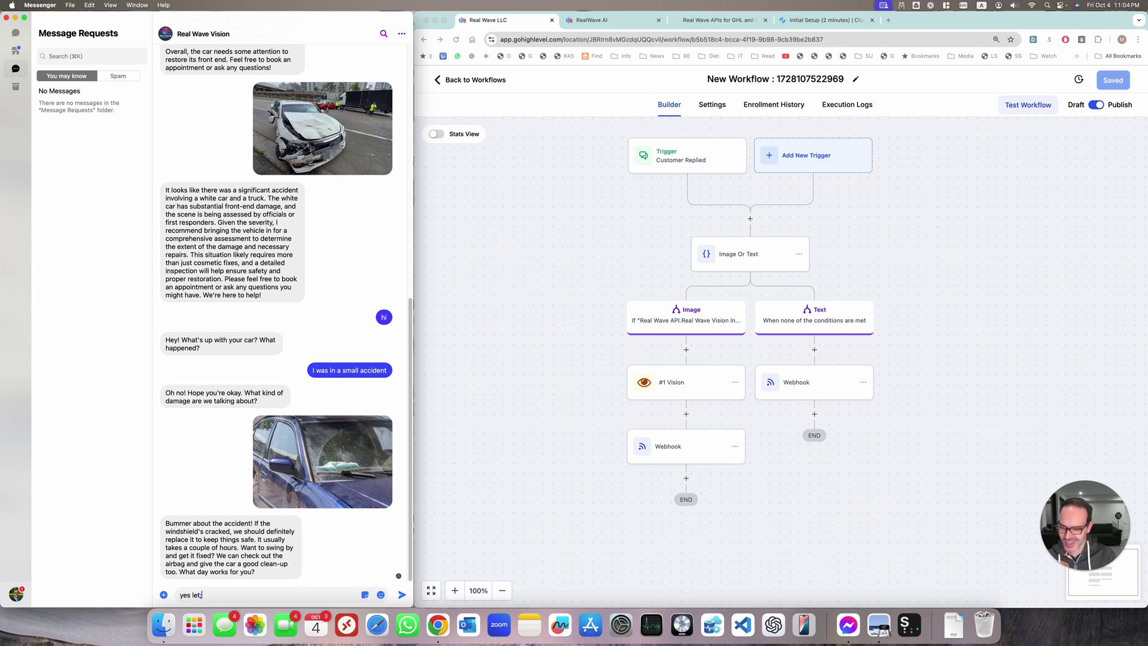
{"action": "type", "text": "'s "}
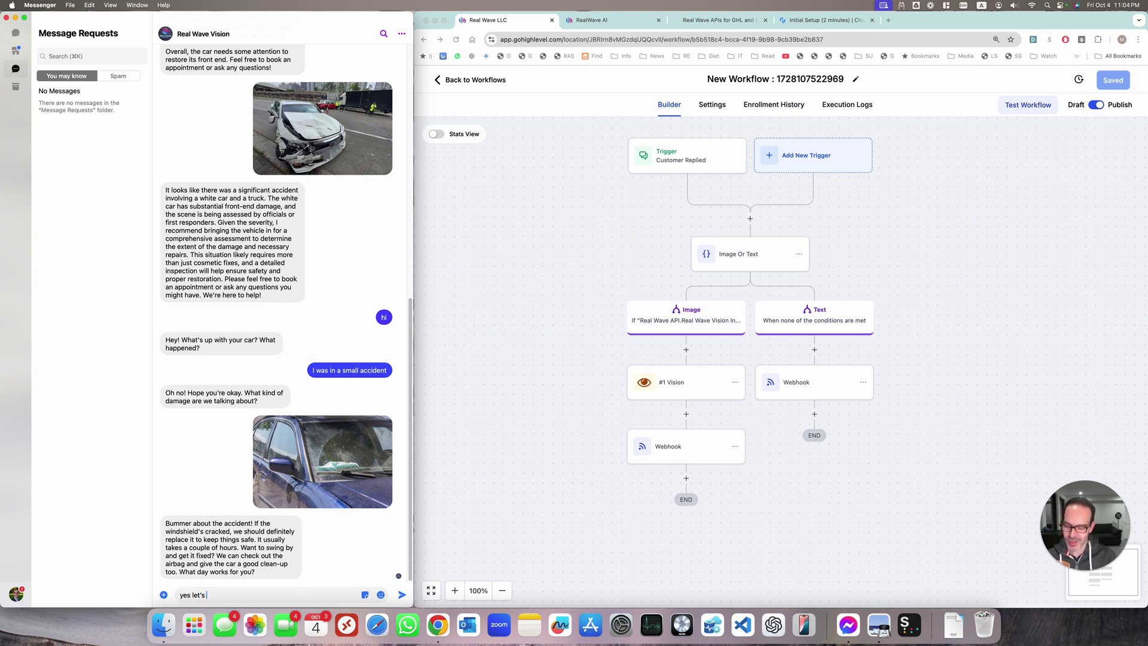
{"action": "type", "text": "do it!"}
{"action": "key", "text": "Return"}
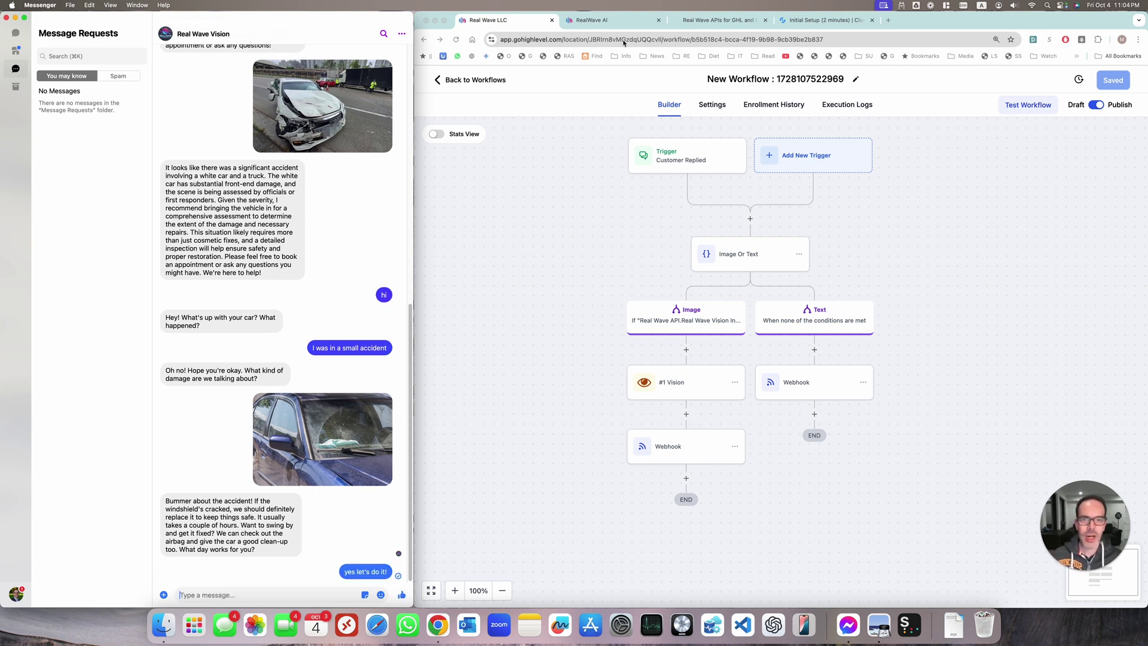
Review the windshield conversation in the message log on the CloseBot dashboard, and compare it with the bot's objectives.
{"action": "left_click", "coordinate": [624, 21]}
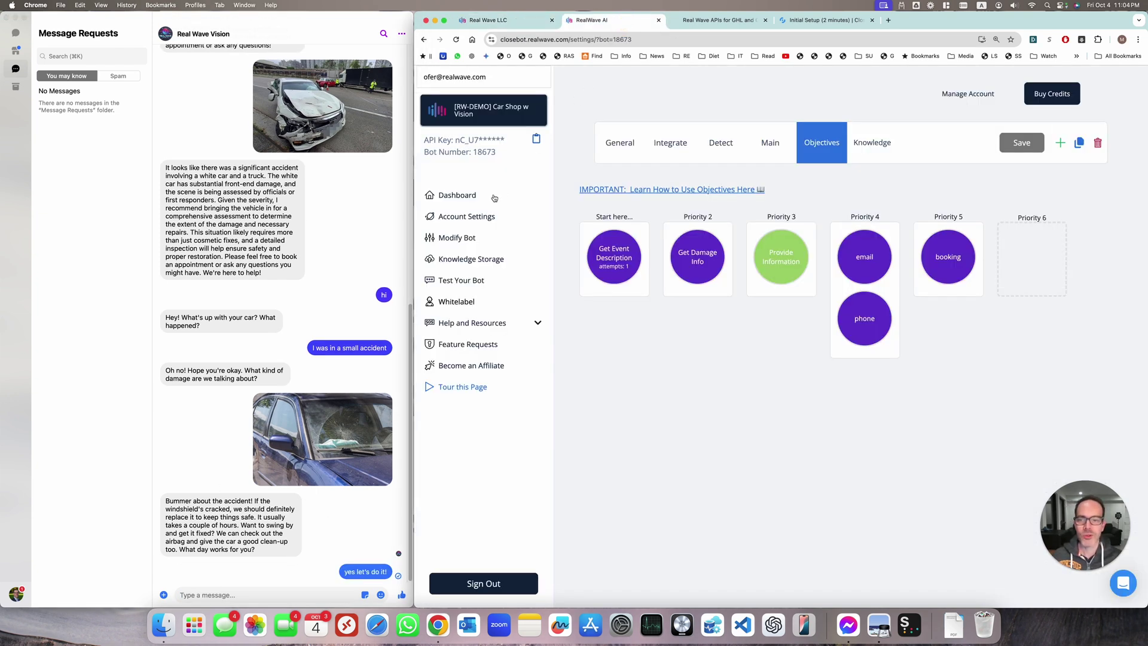
{"action": "left_click", "coordinate": [469, 195]}
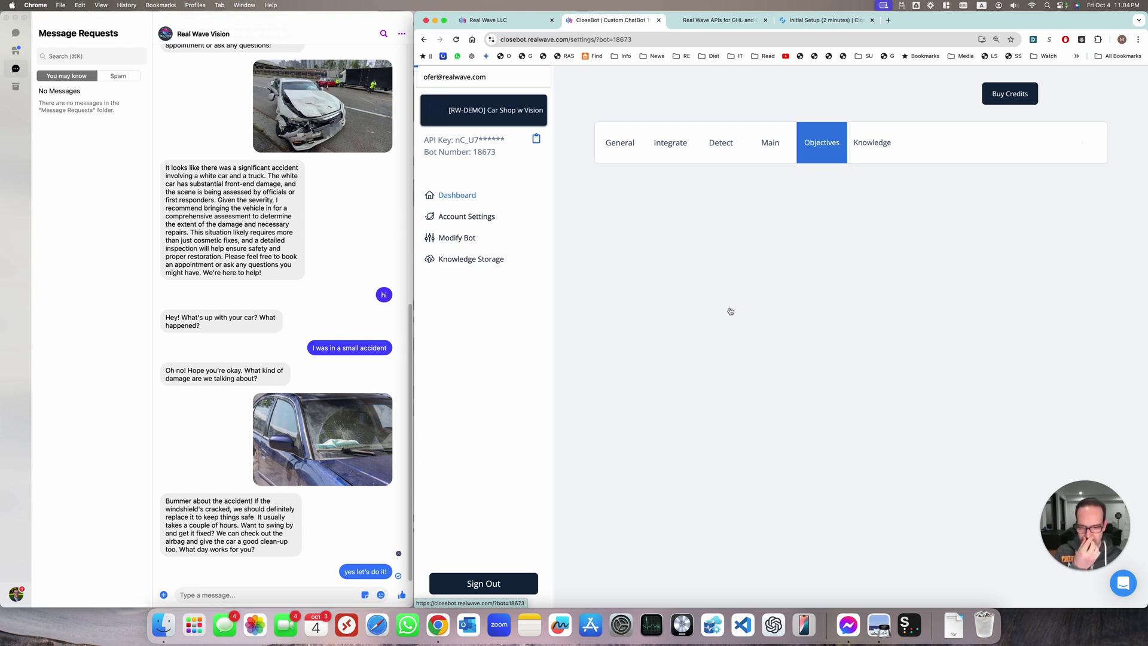
{"action": "scroll", "coordinate": [787, 308], "scroll_direction": "down", "scroll_amount": 5}
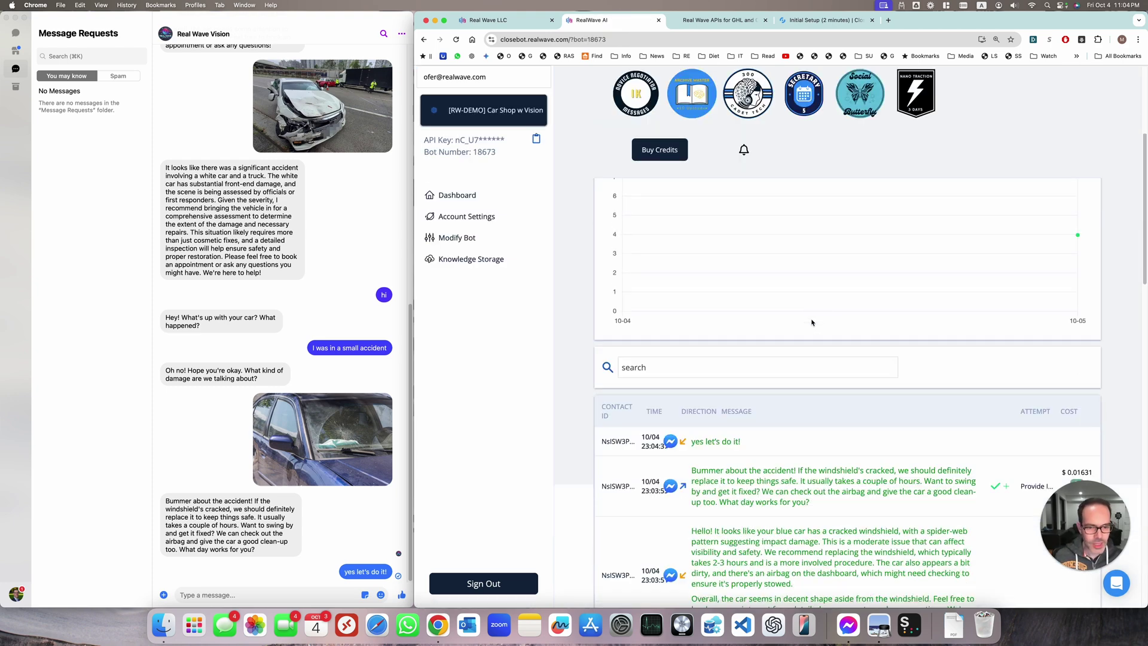
{"action": "scroll", "coordinate": [787, 308], "scroll_direction": "down", "scroll_amount": 3}
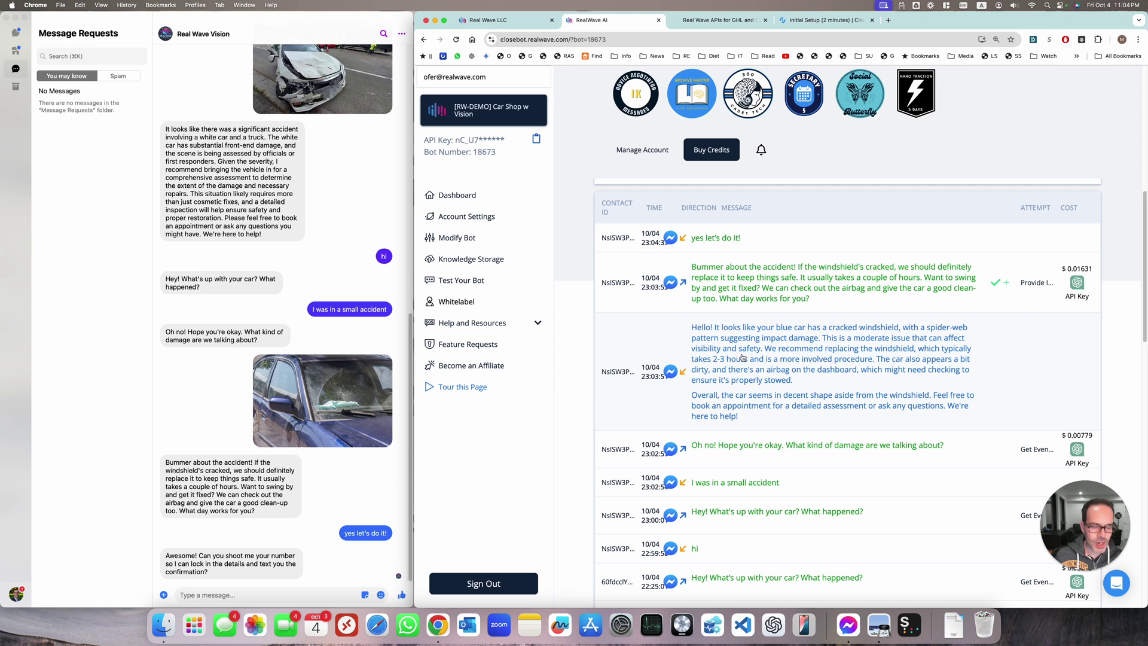
{"action": "scroll", "coordinate": [730, 366], "scroll_direction": "down", "scroll_amount": 2}
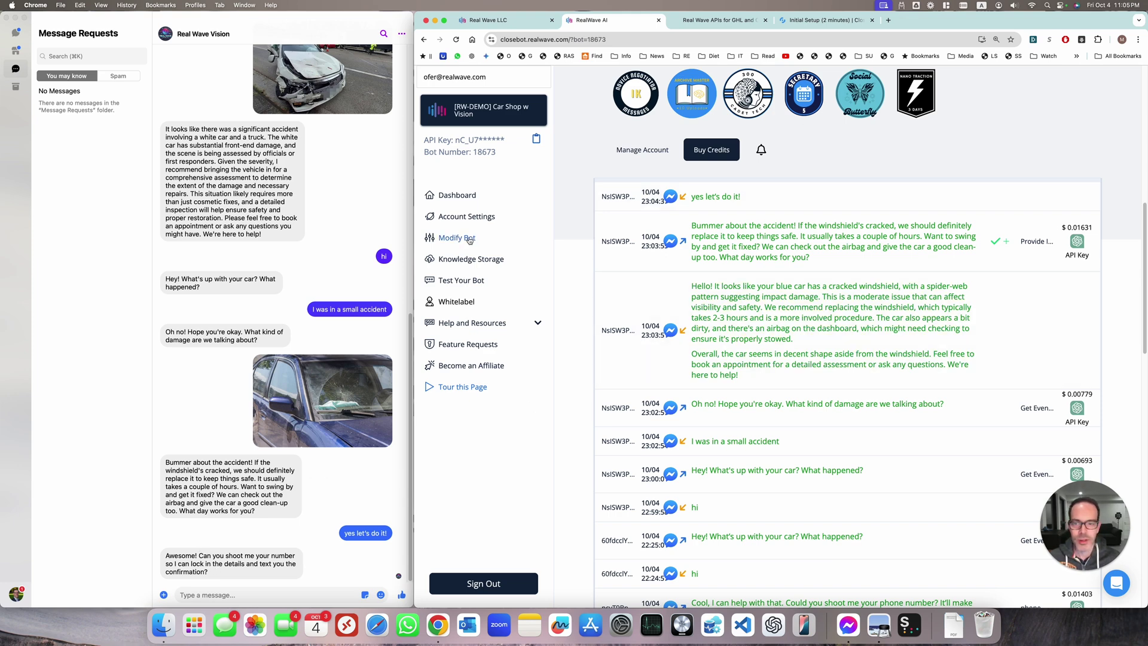
{"action": "left_click", "coordinate": [509, 239]}
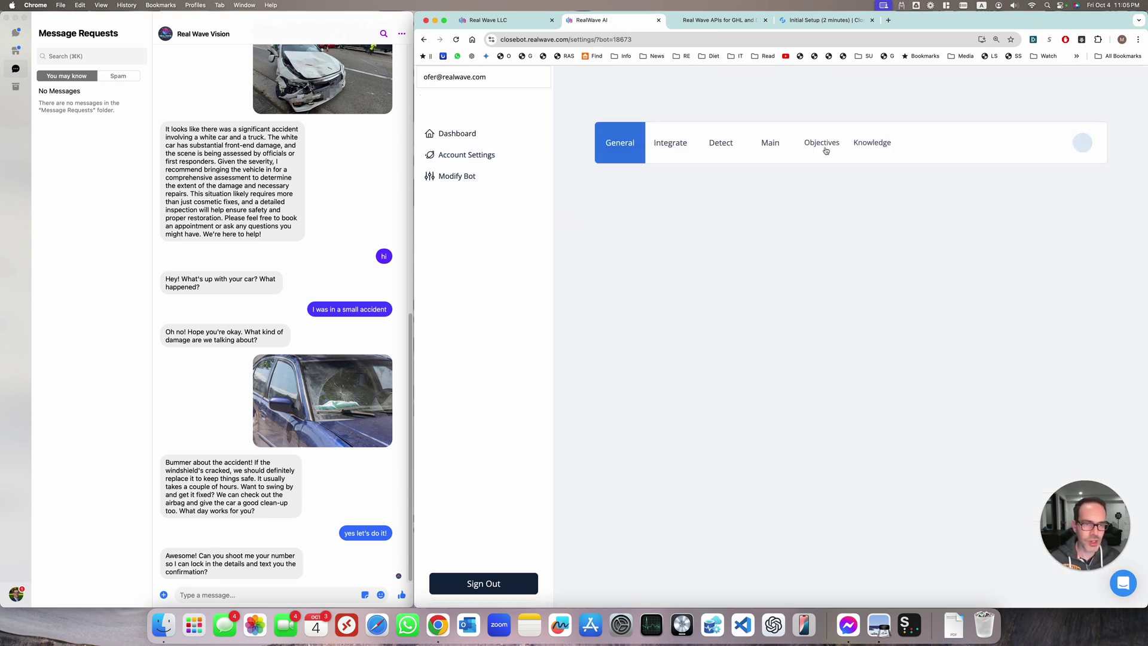
{"action": "left_click", "coordinate": [824, 146]}
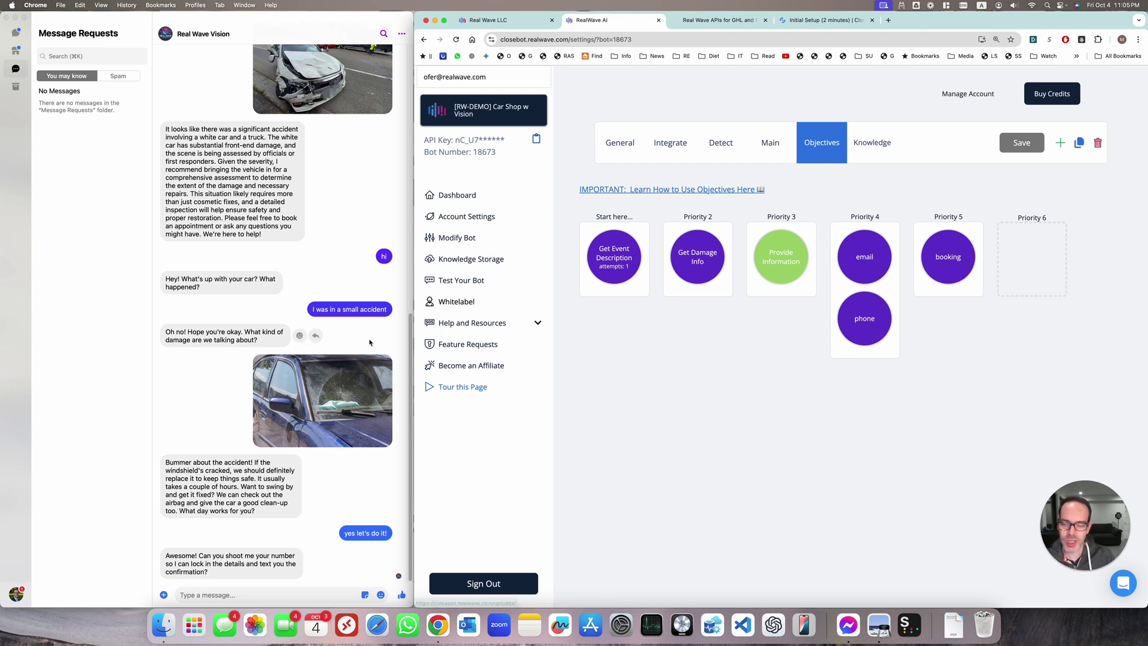
Return to the GoHighLevel workflow and open the settings of the #1 Vision action.
{"action": "left_click", "coordinate": [503, 19]}
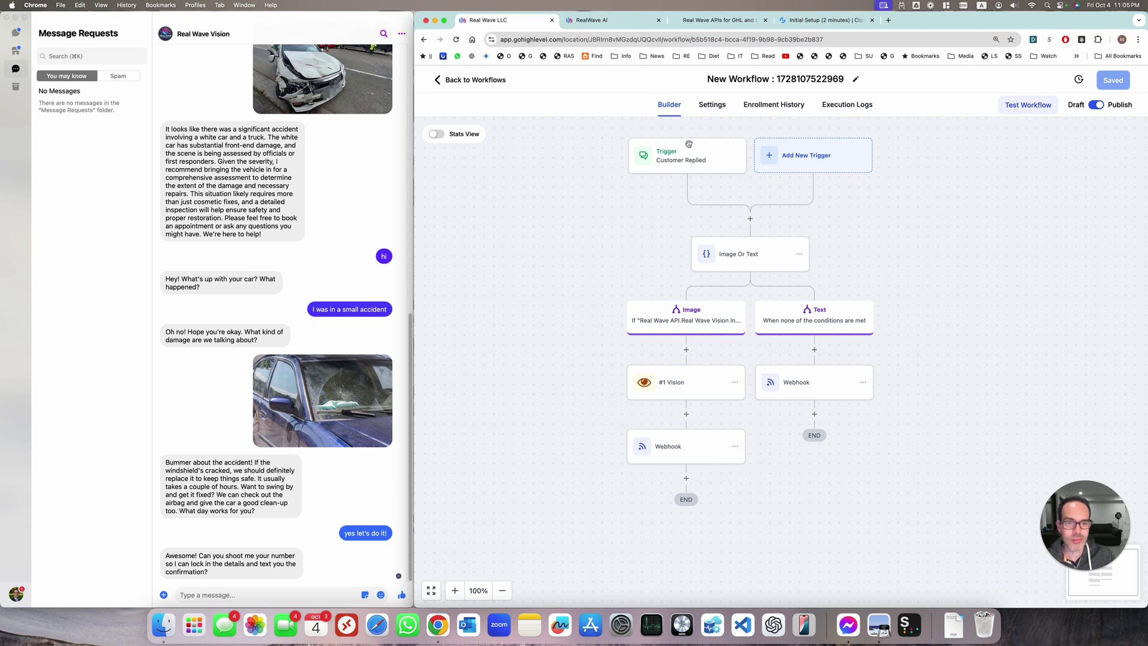
{"action": "left_click", "coordinate": [685, 385]}
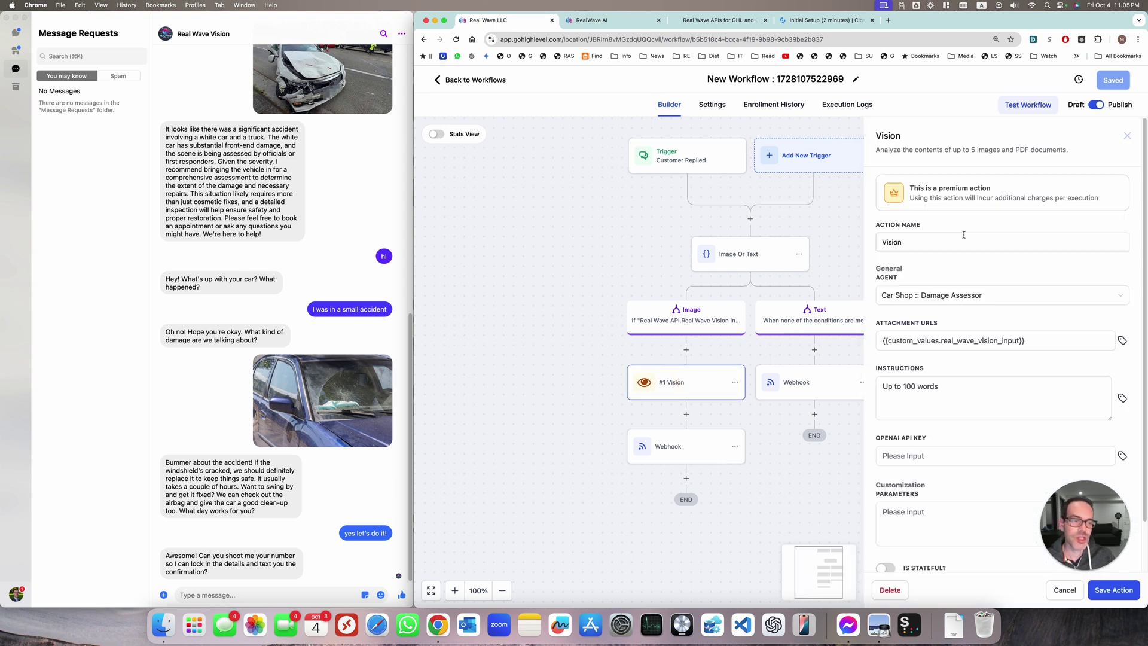